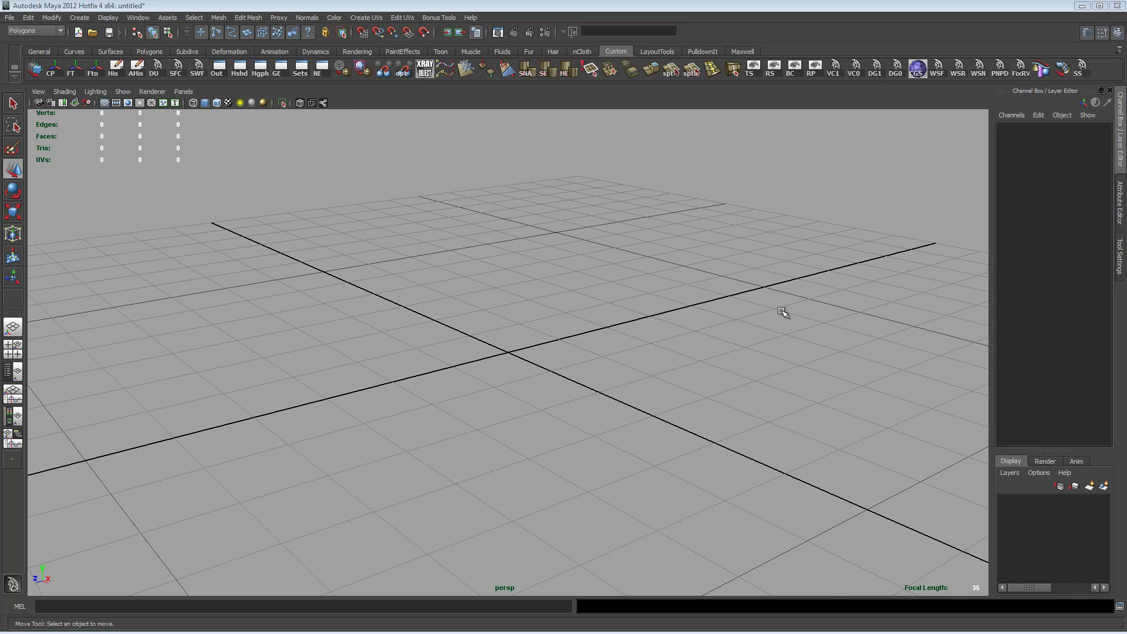
{"action": "left_click_drag", "start_coordinate": [650, 385], "coordinate": [672, 354], "text": "alt"}
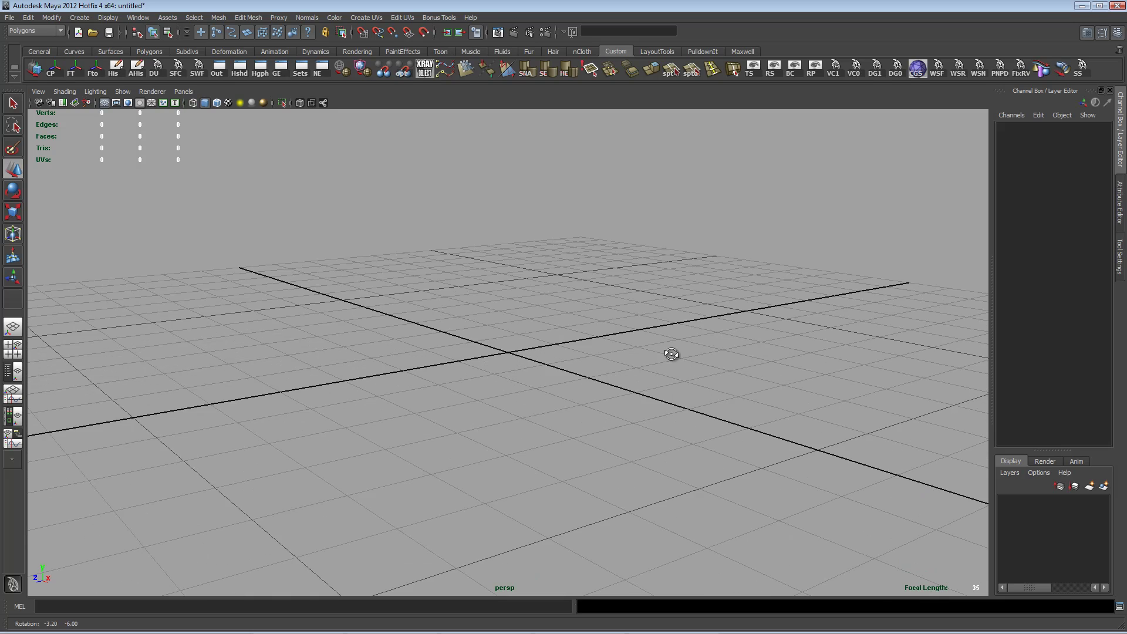
{"action": "left_click_drag", "start_coordinate": [583, 332], "coordinate": [594, 390], "text": "alt"}
{"action": "left_click_drag", "start_coordinate": [526, 380], "coordinate": [606, 398], "text": "alt"}
{"action": "left_click_drag", "start_coordinate": [473, 403], "coordinate": [516, 402], "text": "alt"}
{"action": "left_click_drag", "start_coordinate": [575, 370], "coordinate": [614, 400], "text": "alt"}
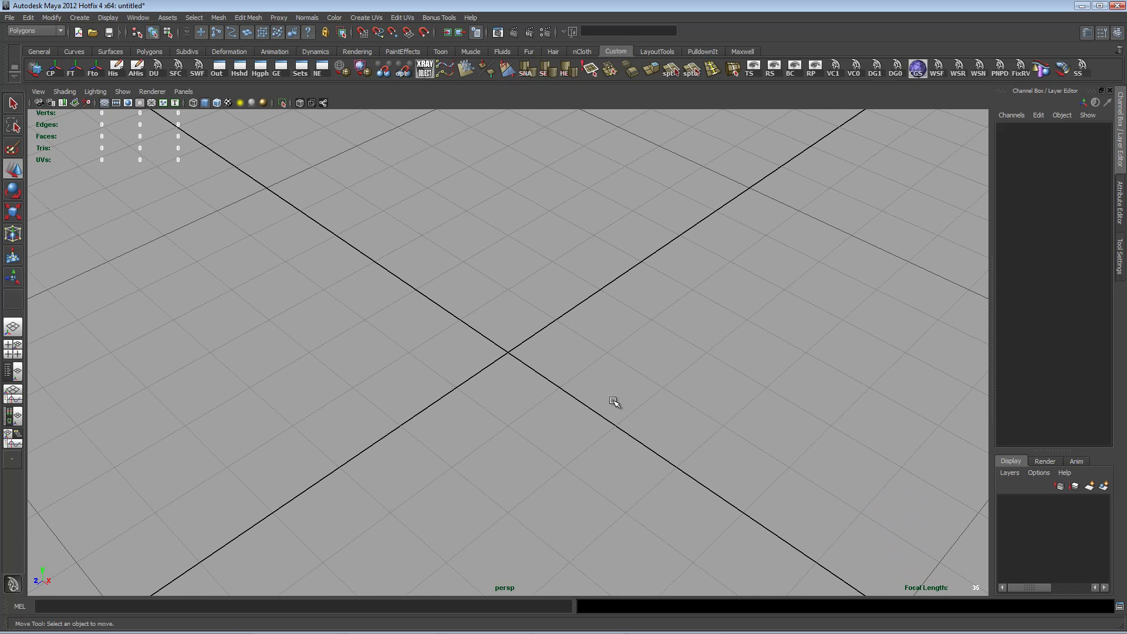
- Create a polygon cylinder at the origin and set its Subdivisions Caps to 0
{"action": "key", "text": "space"}
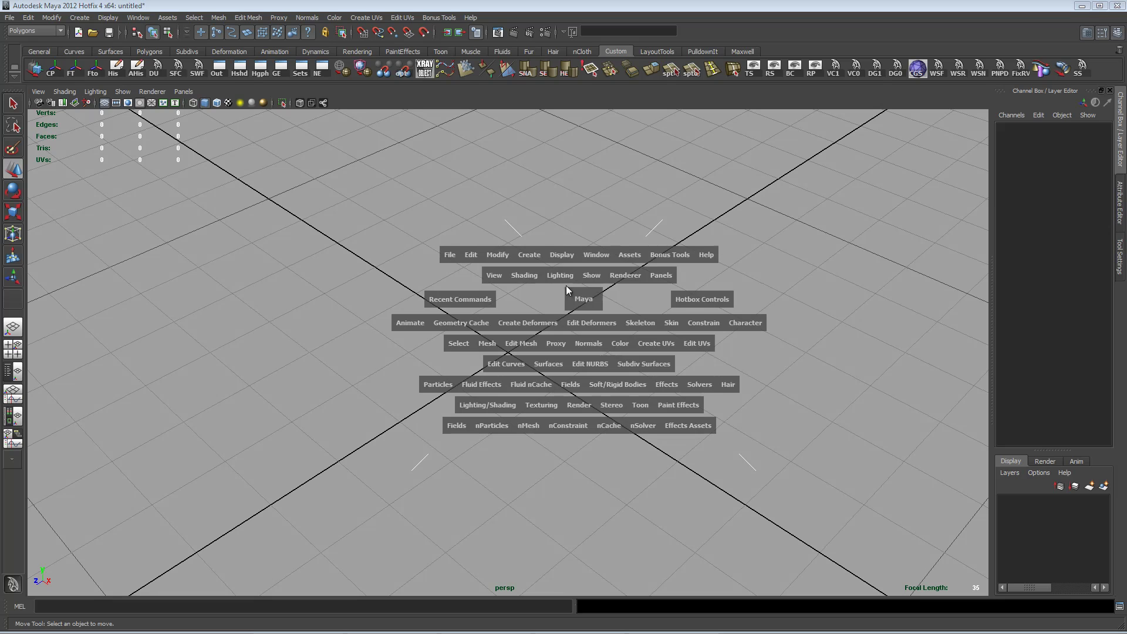
{"action": "left_click", "coordinate": [526, 255]}
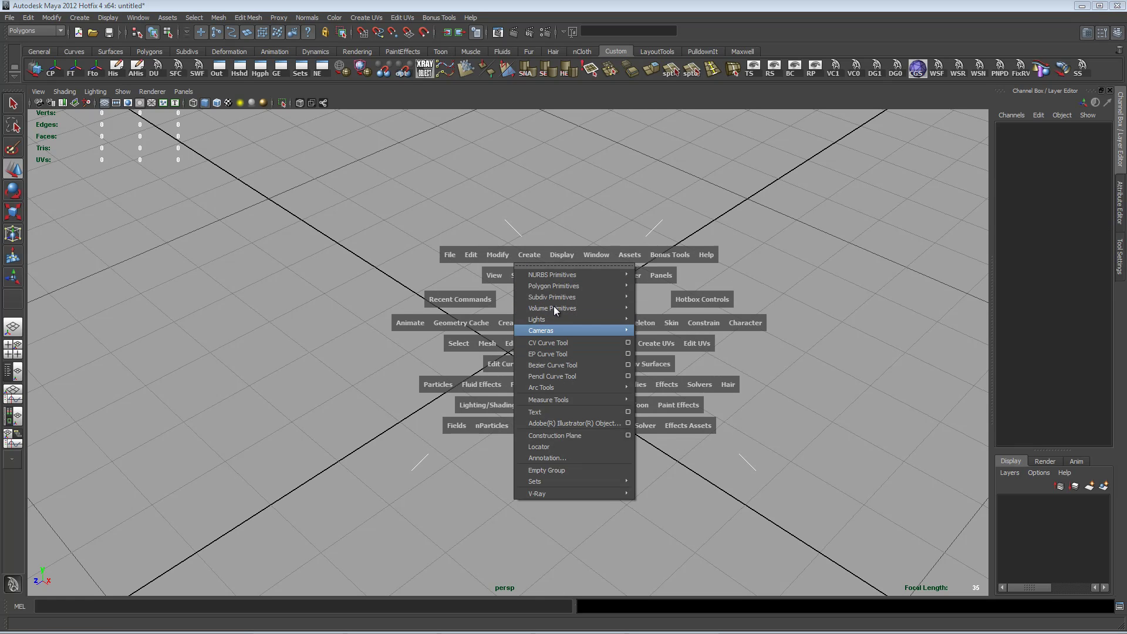
{"action": "mouse_move", "coordinate": [600, 288]}
{"action": "left_click", "coordinate": [665, 314]}
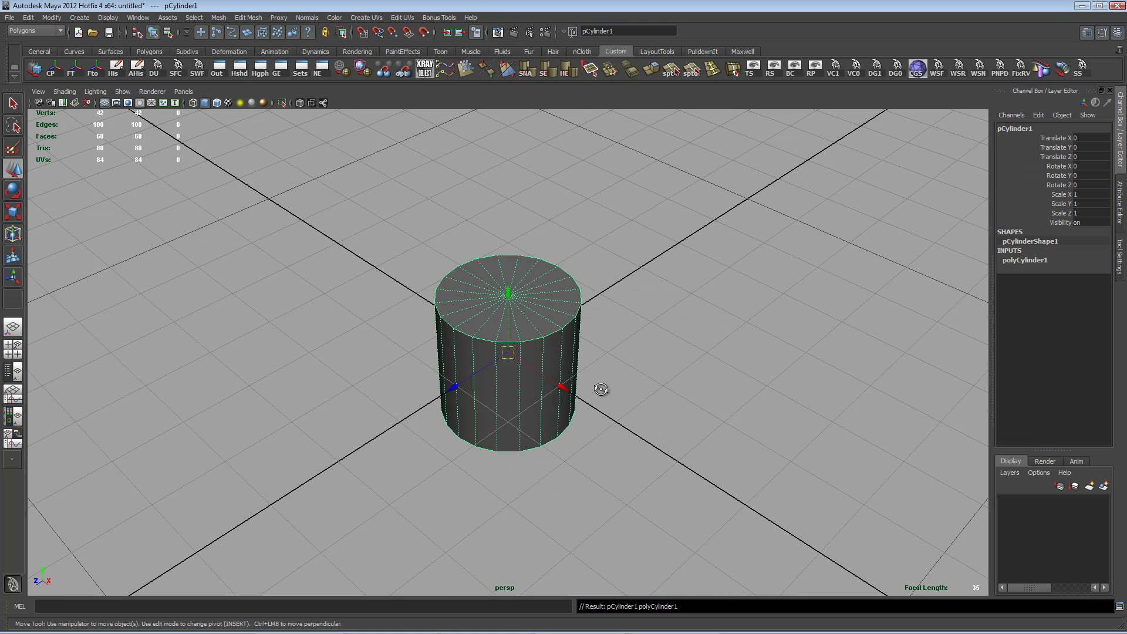
{"action": "left_click_drag", "start_coordinate": [601, 390], "coordinate": [595, 371], "text": "alt"}
{"action": "left_click", "coordinate": [1039, 261]}
{"action": "left_click", "coordinate": [1104, 309]}
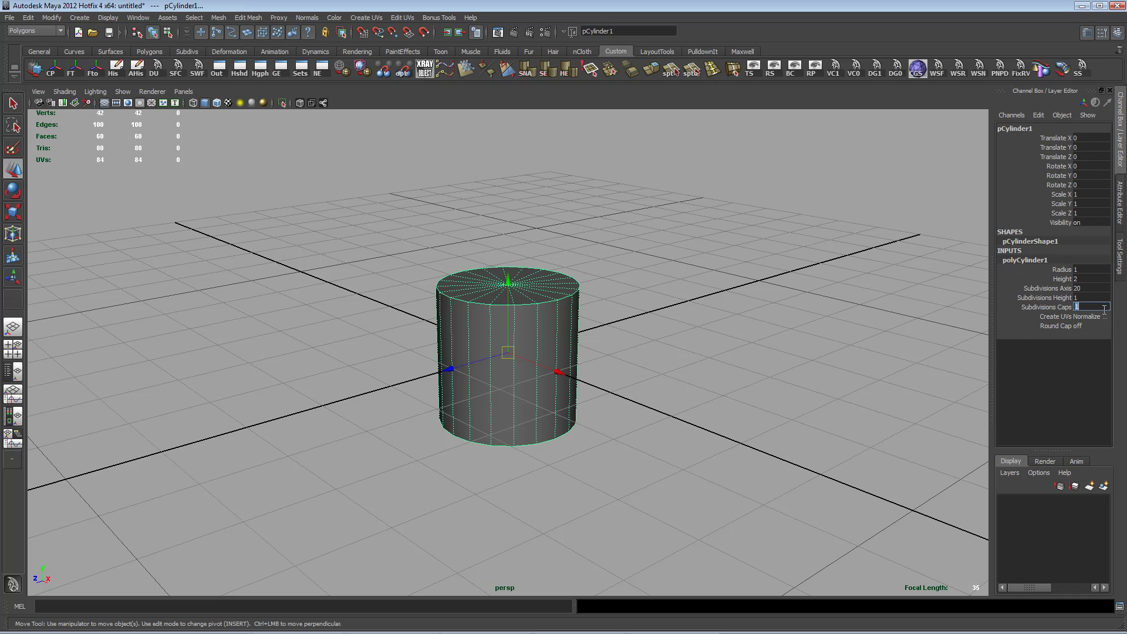
{"action": "type", "text": "0"}
{"action": "key", "text": "Return"}
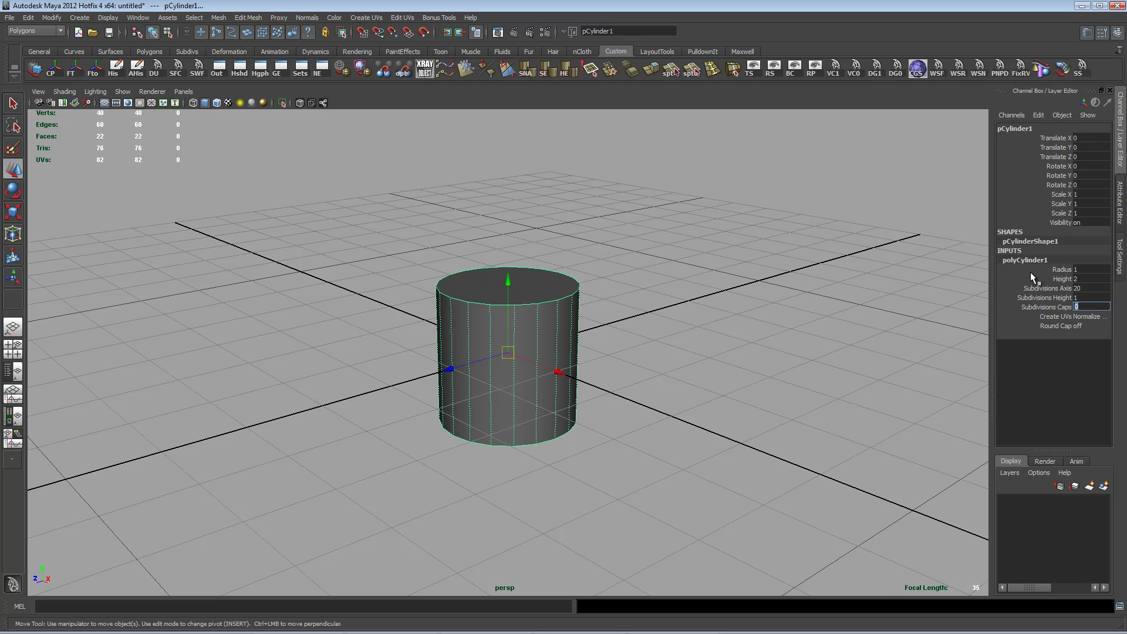
- Delete the cylinder's side and bottom faces, keeping only the top cap
{"action": "left_click_drag", "start_coordinate": [637, 330], "coordinate": [621, 347], "text": "alt"}
{"action": "mouse_move", "coordinate": [539, 383]}
{"action": "left_mouse_down", "text": "alt"}
{"action": "mouse_move", "coordinate": [545, 361]}
{"action": "mouse_move", "coordinate": [541, 382]}
{"action": "left_mouse_up", "text": "alt"}
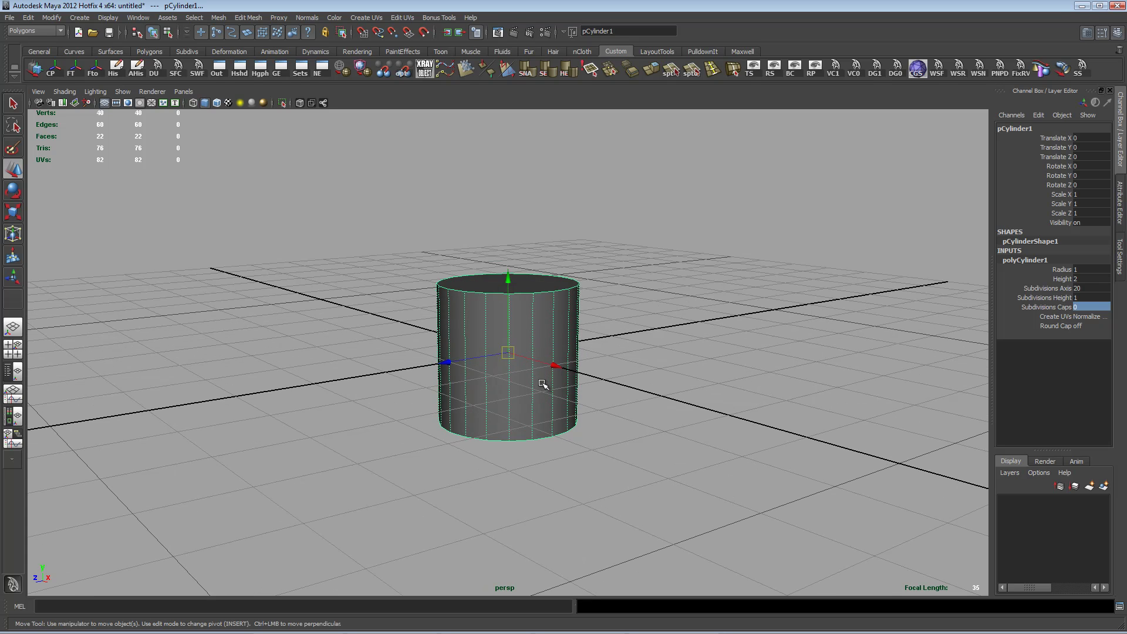
{"action": "right_click_drag", "start_coordinate": [548, 353], "coordinate": [552, 380]}
{"action": "left_click_drag", "start_coordinate": [338, 350], "coordinate": [688, 481]}
{"action": "key", "text": "Delete"}
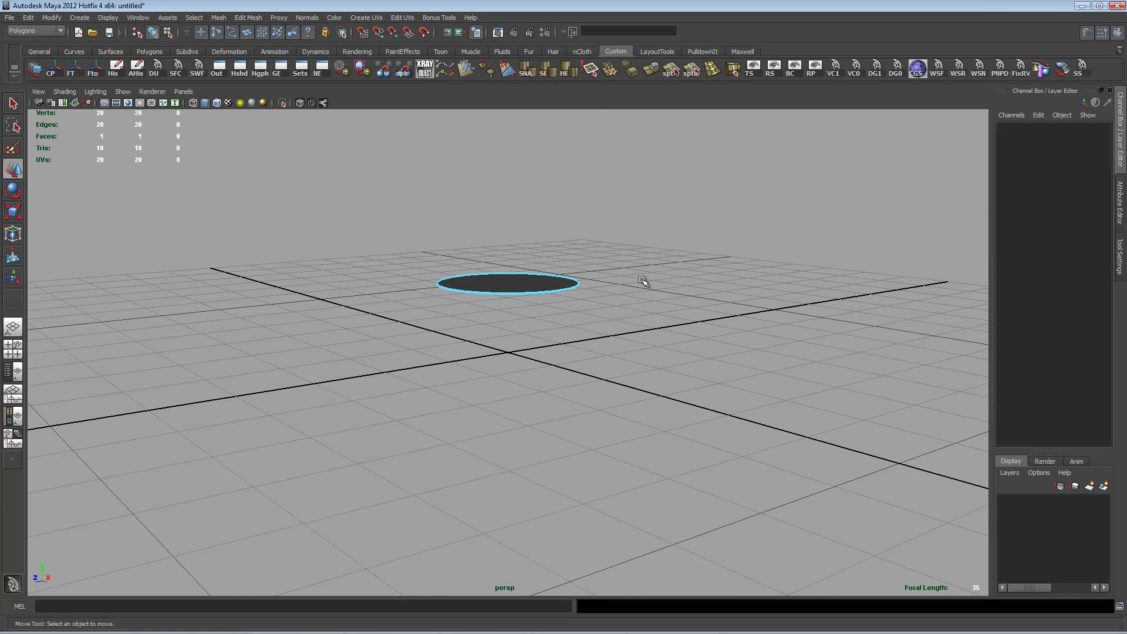
- Center the pivot of the remaining disc and snap the disc down to the grid origin, at Translate Y -1
{"action": "left_click_drag", "start_coordinate": [647, 282], "coordinate": [534, 319], "text": "alt"}
{"action": "right_click_drag", "start_coordinate": [534, 320], "coordinate": [572, 304]}
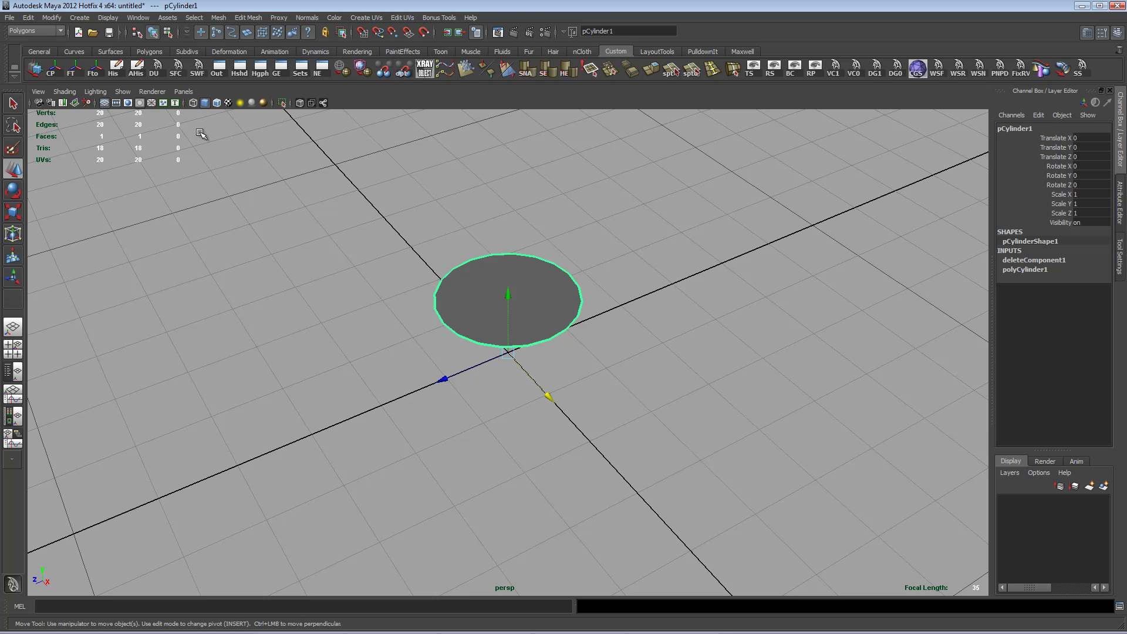
{"action": "left_click_drag", "start_coordinate": [508, 237], "coordinate": [574, 262], "text": "alt"}
{"action": "left_click", "coordinate": [509, 204]}
{"action": "left_click", "coordinate": [508, 283]}
{"action": "left_click_drag", "start_coordinate": [509, 219], "coordinate": [511, 196]}
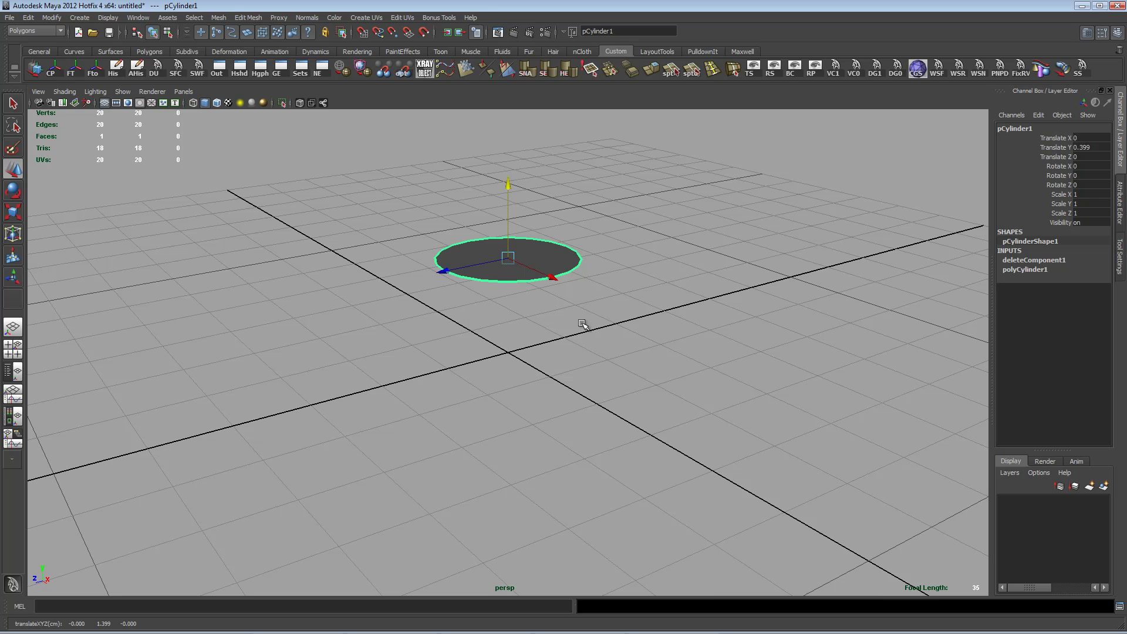
{"action": "left_click_drag", "start_coordinate": [583, 324], "coordinate": [581, 317], "text": "alt"}
{"action": "key", "text": "x"}
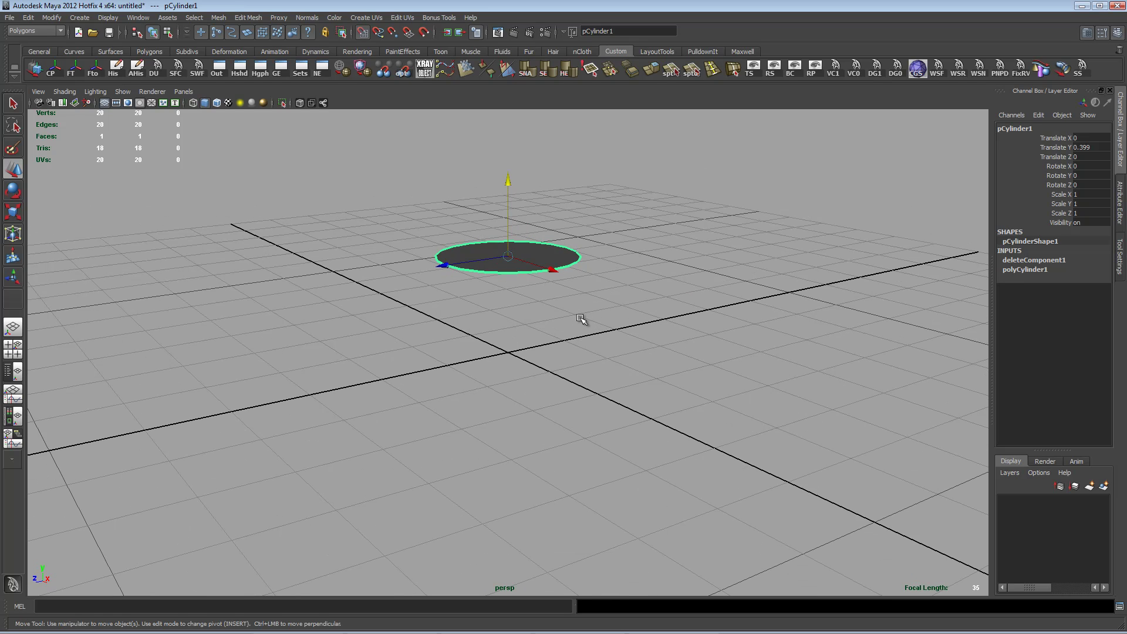
{"action": "middle_click", "coordinate": [507, 352]}
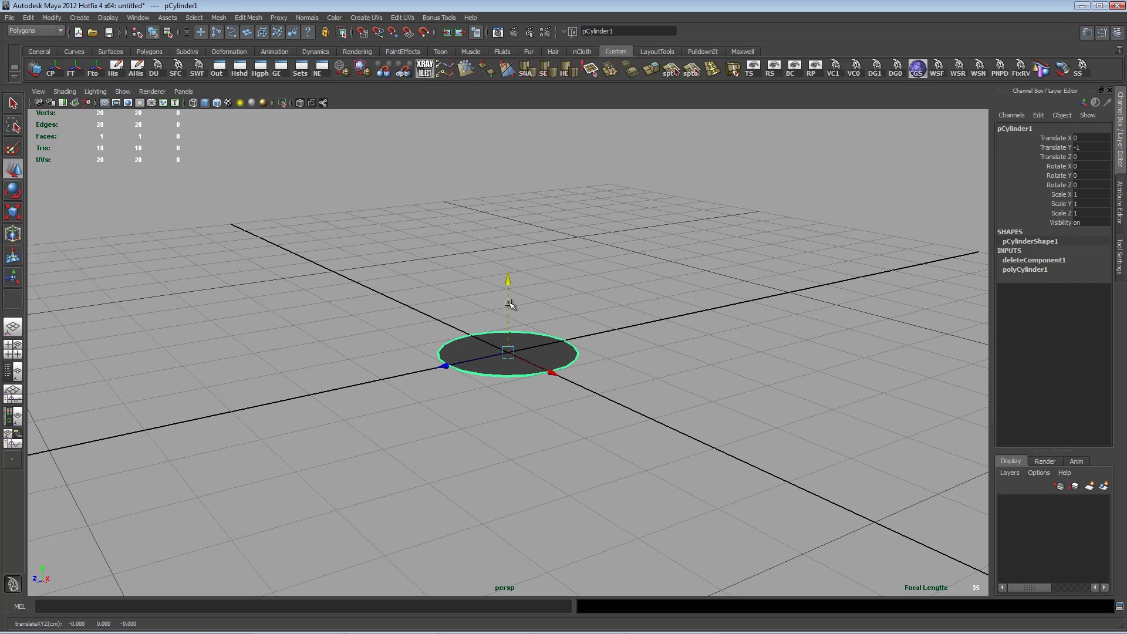
{"action": "left_click_drag", "start_coordinate": [606, 296], "coordinate": [598, 332], "text": "alt"}
{"action": "right_click_drag", "start_coordinate": [282, 347], "coordinate": [660, 334], "text": "alt"}
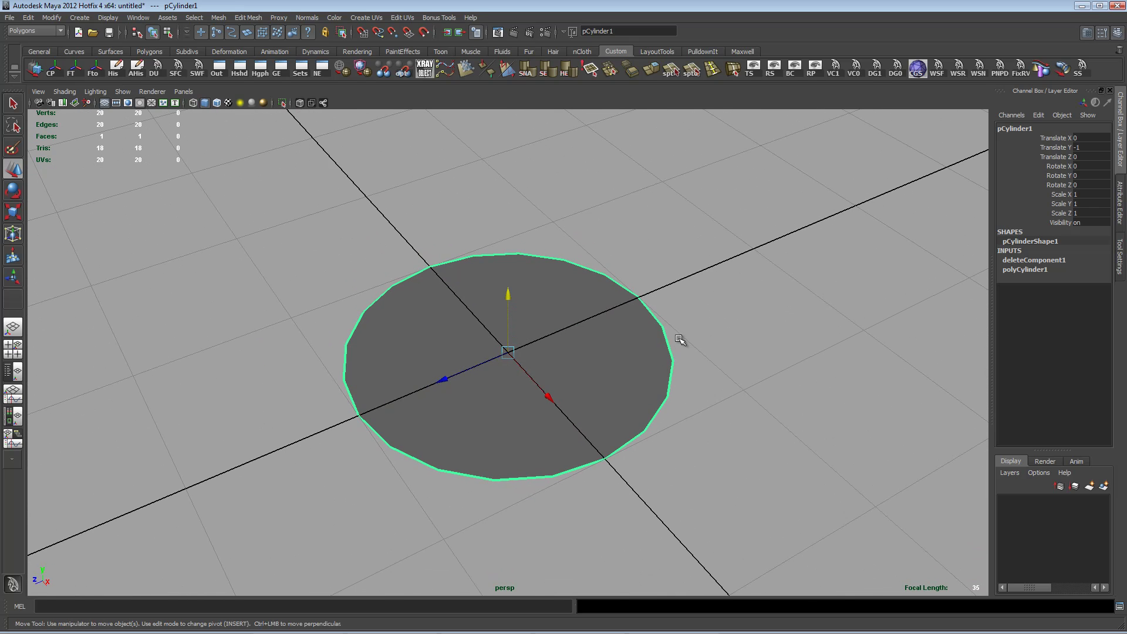
{"action": "middle_click_drag", "start_coordinate": [480, 378], "coordinate": [507, 302], "text": "alt"}
{"action": "left_click_drag", "start_coordinate": [489, 313], "coordinate": [608, 290], "text": "alt"}
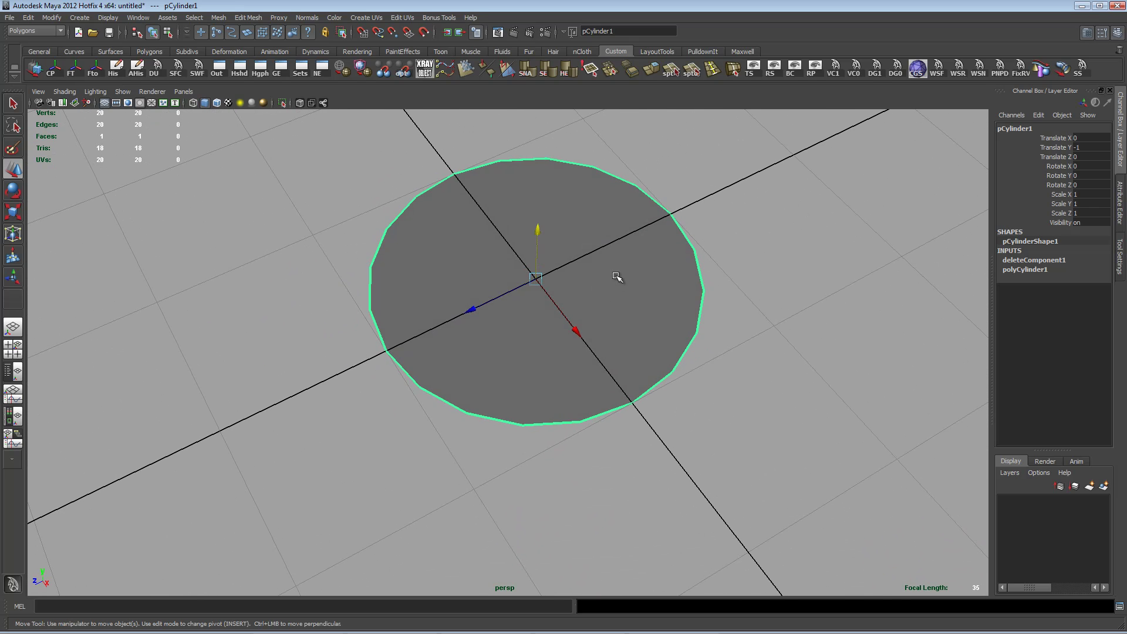
{"action": "left_click_drag", "start_coordinate": [643, 241], "coordinate": [638, 261], "text": "alt"}
{"action": "key", "text": "v"}
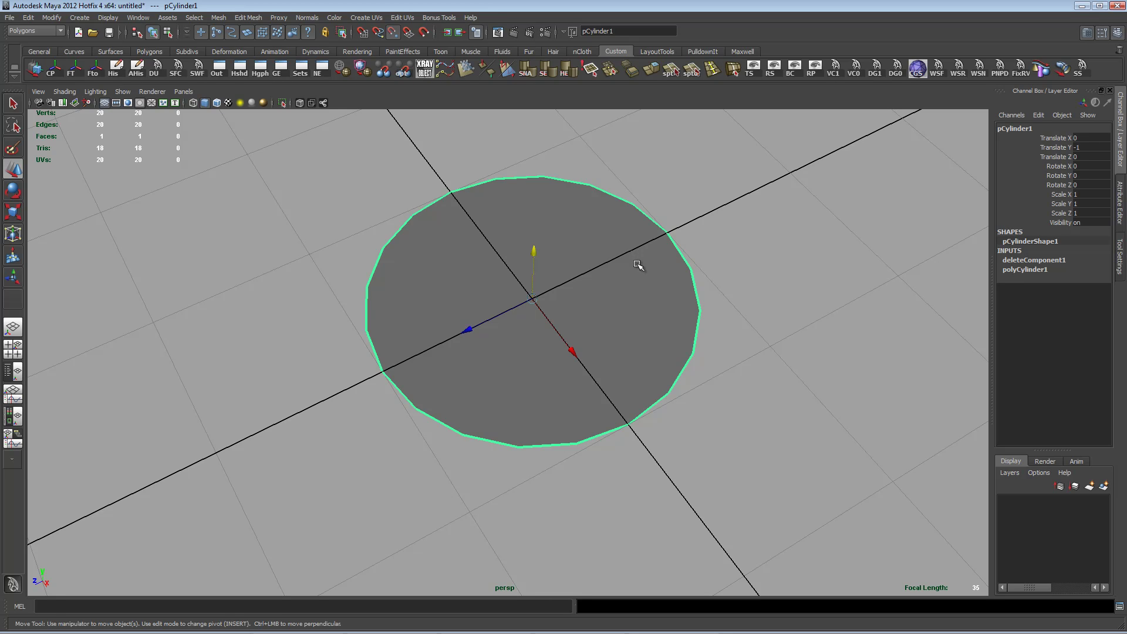
{"action": "key", "text": "c"}
{"action": "key", "text": "x"}
- Duplicate the disc and move the copy diagonally off the original, to about Translate X 0.793 and Z -1.099
{"action": "left_click_drag", "start_coordinate": [740, 318], "coordinate": [699, 291], "text": "alt"}
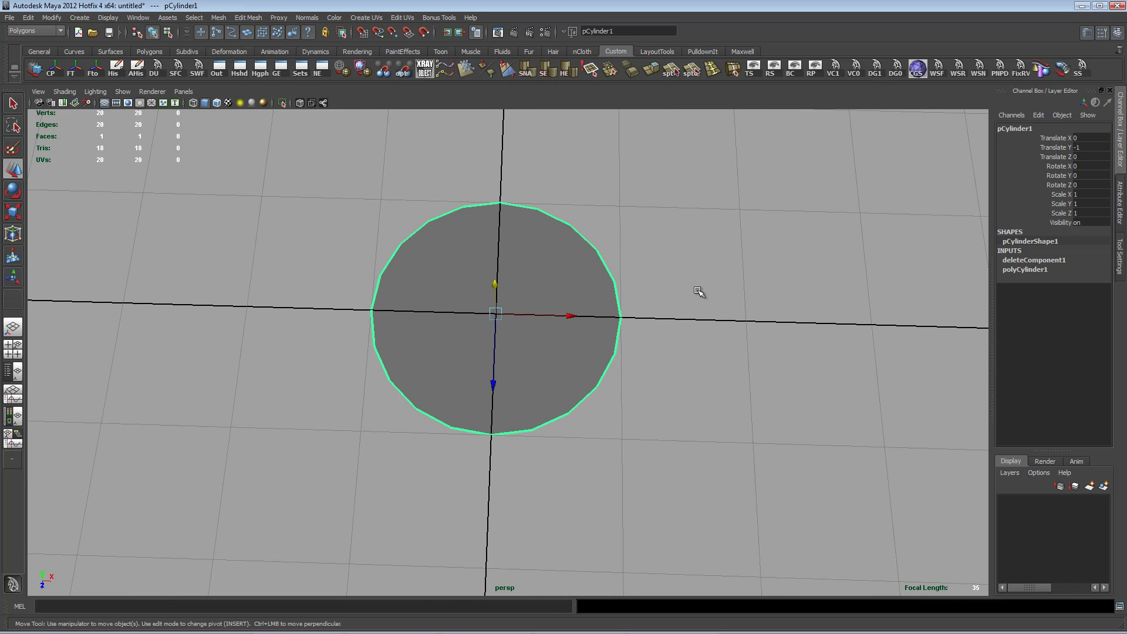
{"action": "key", "text": "ctrl+d"}
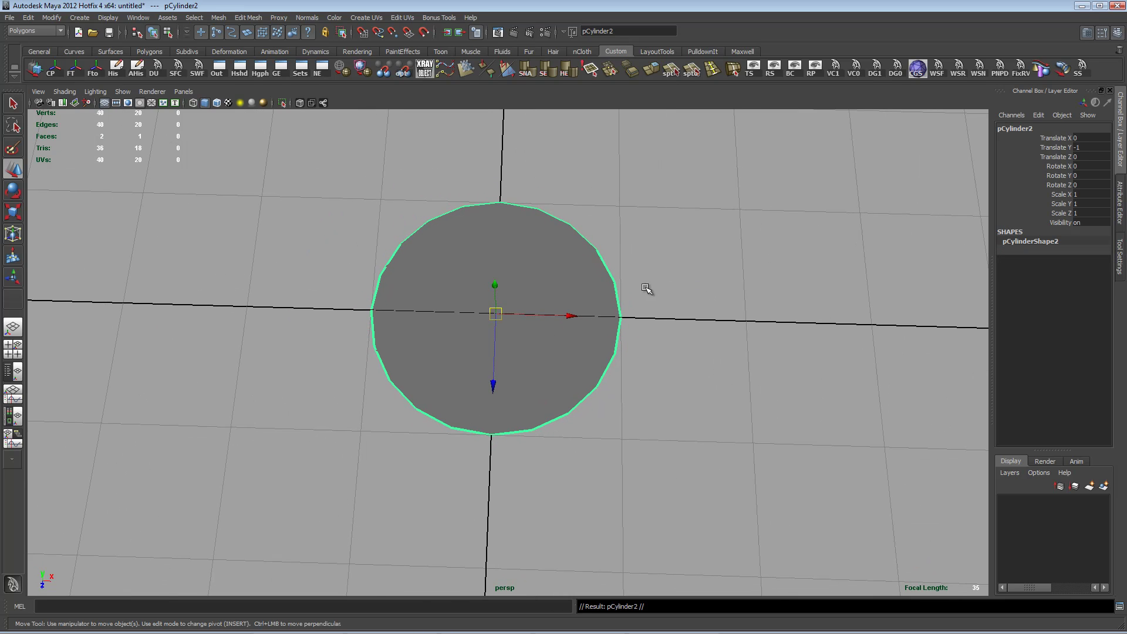
{"action": "left_click_drag", "start_coordinate": [493, 384], "coordinate": [476, 249]}
{"action": "left_click_drag", "start_coordinate": [577, 193], "coordinate": [673, 201]}
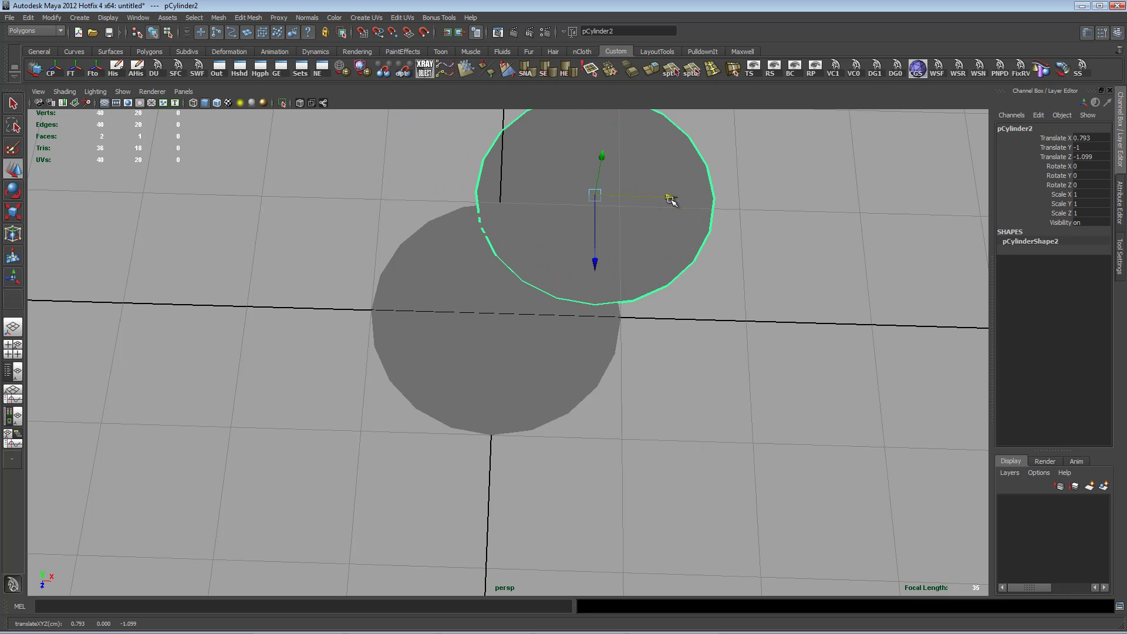
- Scale the duplicated disc down uniformly to about 0.209
{"action": "key", "text": "r"}
{"action": "left_click_drag", "start_coordinate": [692, 239], "coordinate": [555, 308], "text": "alt"}
{"action": "left_click_drag", "start_coordinate": [600, 287], "coordinate": [649, 359], "text": "alt"}
{"action": "middle_click_drag", "start_coordinate": [616, 268], "coordinate": [649, 348], "text": "alt"}
{"action": "left_click_drag", "start_coordinate": [619, 258], "coordinate": [597, 259]}
{"action": "left_click_drag", "start_coordinate": [677, 330], "coordinate": [678, 259], "text": "alt"}
{"action": "left_click_drag", "start_coordinate": [691, 212], "coordinate": [670, 214]}
{"action": "middle_click_drag", "start_coordinate": [671, 214], "coordinate": [648, 285], "text": "alt"}
{"action": "left_click_drag", "start_coordinate": [690, 237], "coordinate": [697, 237]}
- Reposition the small disc just outside the large disc, at about Translate X 0.901 and Z -1.034
{"action": "key", "text": "w"}
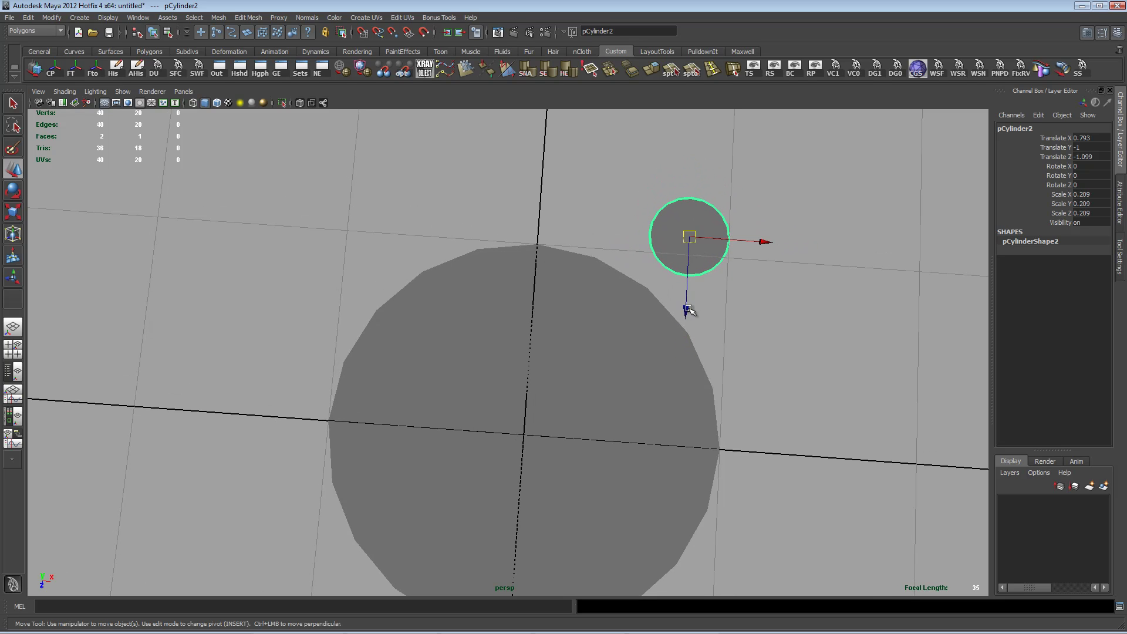
{"action": "left_click_drag", "start_coordinate": [686, 309], "coordinate": [688, 321]}
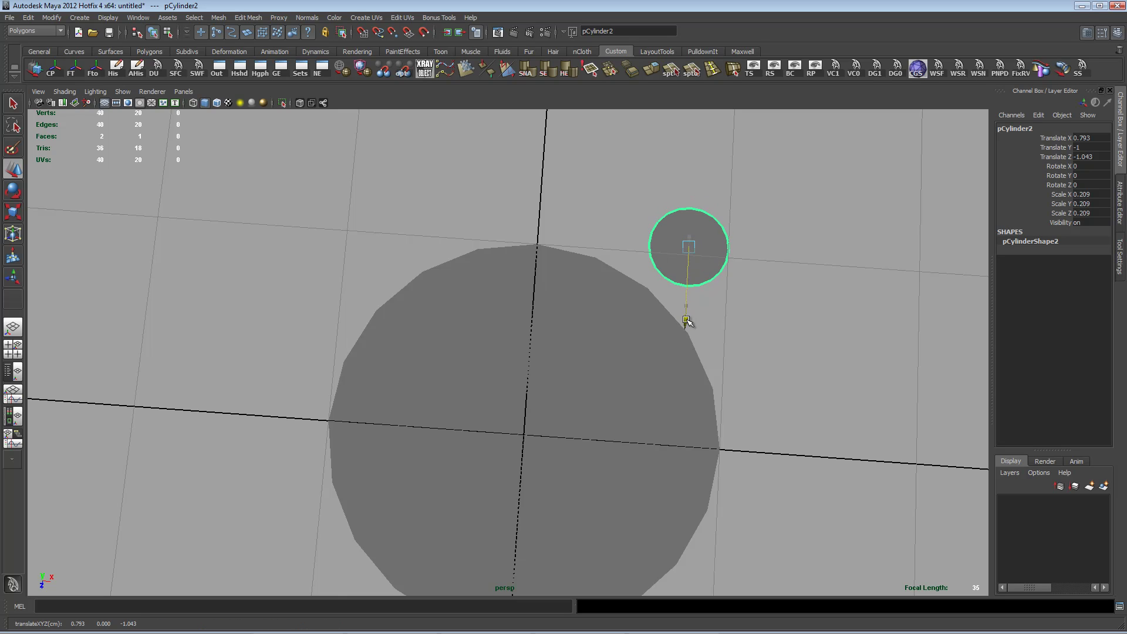
{"action": "left_click_drag", "start_coordinate": [763, 249], "coordinate": [783, 254]}
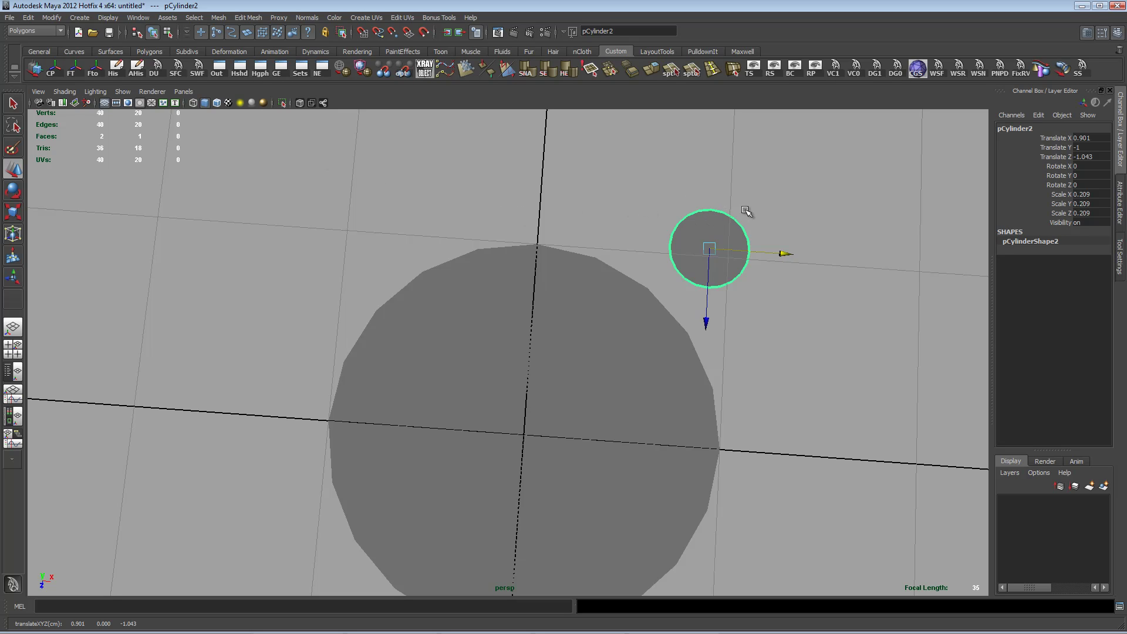
{"action": "left_click_drag", "start_coordinate": [706, 320], "coordinate": [707, 320]}
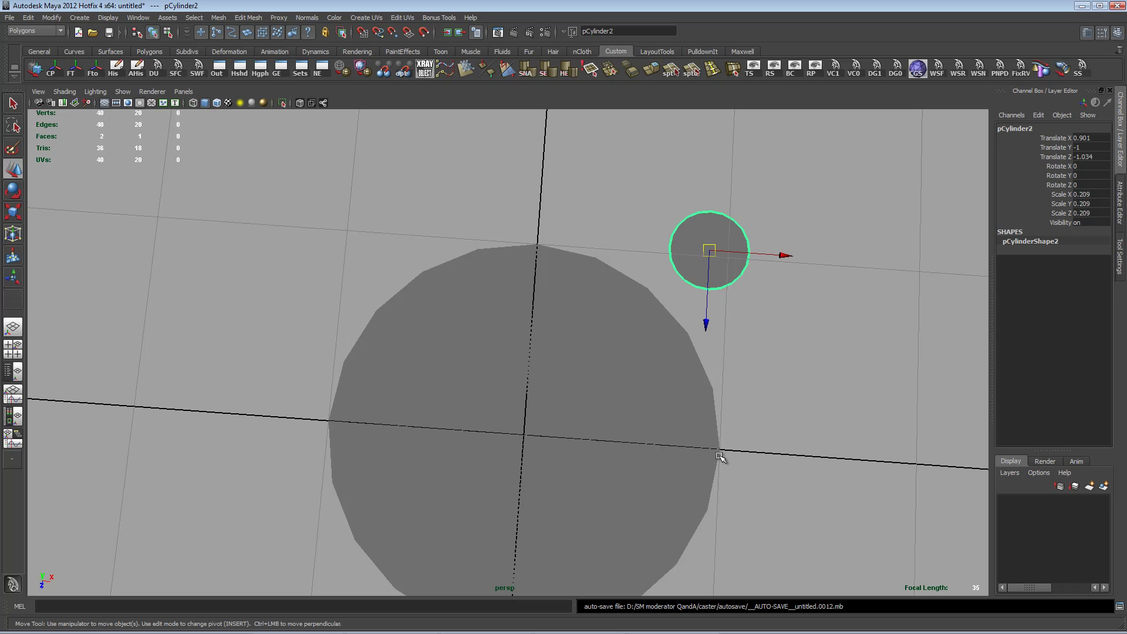
- Select both discs and combine them into one mesh
{"action": "mouse_move", "coordinate": [760, 344]}
{"action": "left_mouse_down", "text": "alt"}
{"action": "mouse_move", "coordinate": [768, 313]}
{"action": "mouse_move", "coordinate": [749, 311]}
{"action": "mouse_move", "coordinate": [775, 345]}
{"action": "left_mouse_up", "text": "alt"}
{"action": "right_click_drag", "start_coordinate": [775, 345], "coordinate": [610, 371], "text": "alt"}
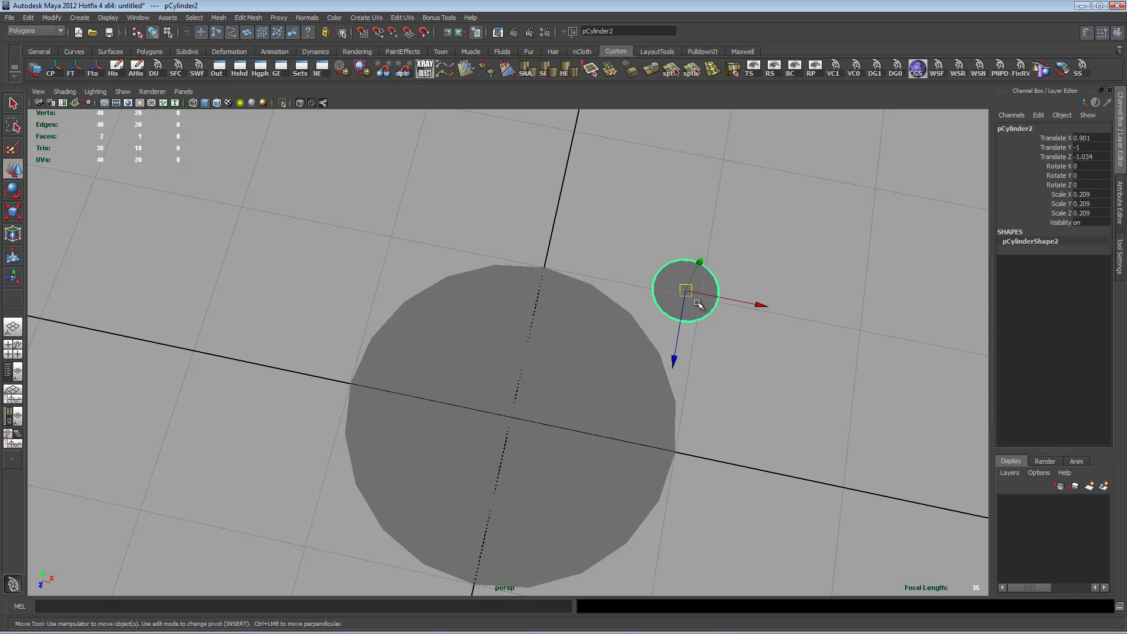
{"action": "left_click", "coordinate": [644, 350]}
{"action": "left_click", "coordinate": [664, 323], "text": "shift"}
{"action": "right_click_drag", "start_coordinate": [613, 355], "coordinate": [608, 526], "text": "shift"}
{"action": "left_click_drag", "start_coordinate": [611, 437], "coordinate": [599, 408], "text": "alt"}
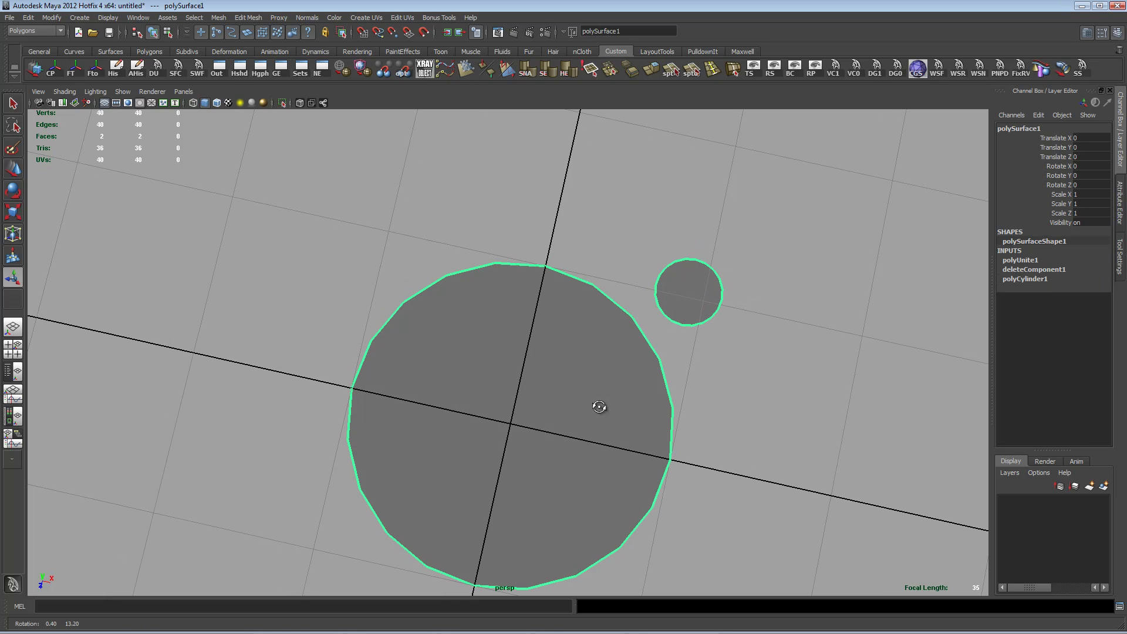
- Switch the combined mesh to edge mode and select three adjacent edges on the small disc's side facing the large disc
{"action": "right_click_drag", "start_coordinate": [693, 300], "coordinate": [693, 274]}
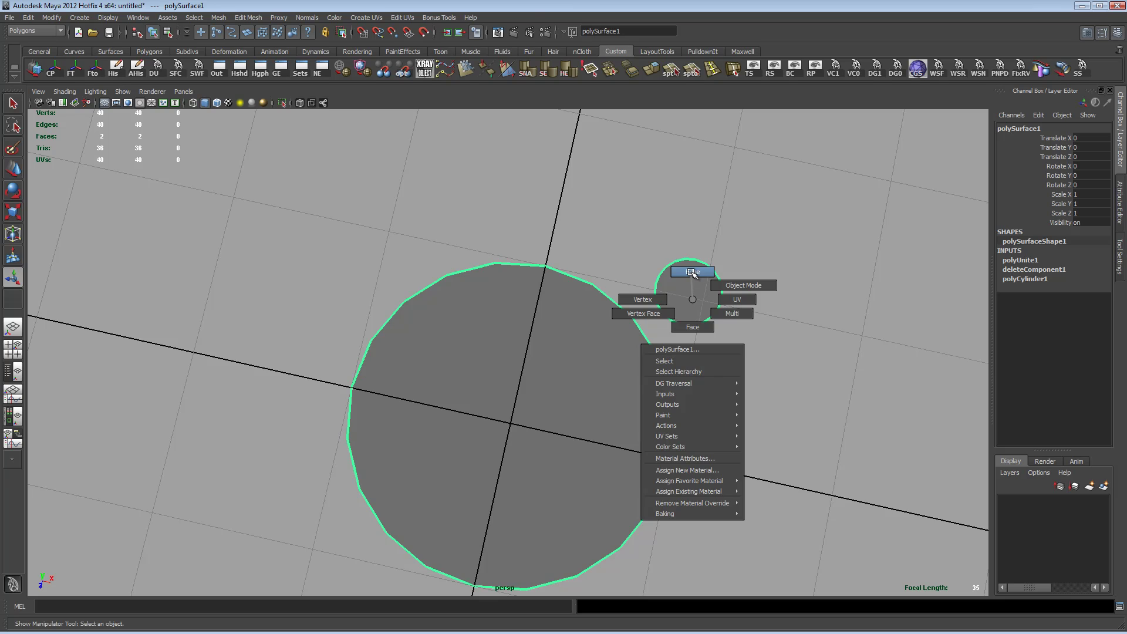
{"action": "left_click", "coordinate": [693, 272]}
{"action": "scroll", "coordinate": [537, 297], "scroll_direction": "up", "scroll_amount": 4}
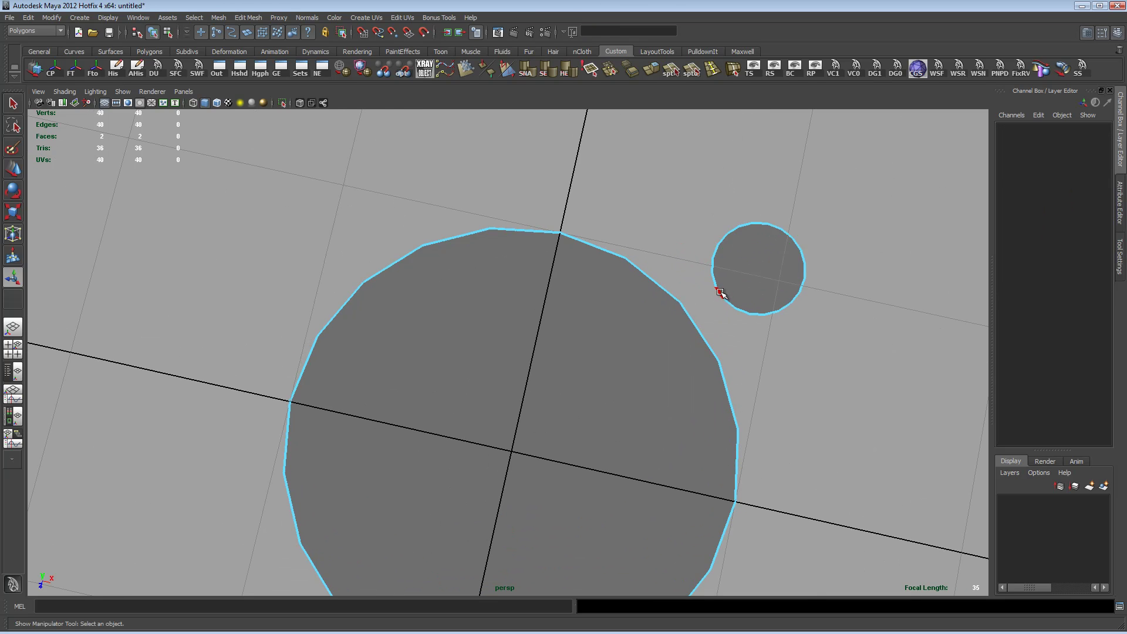
{"action": "left_click", "coordinate": [721, 294]}
{"action": "left_click", "coordinate": [733, 305], "text": "shift"}
{"action": "left_click", "coordinate": [745, 313], "text": "shift"}
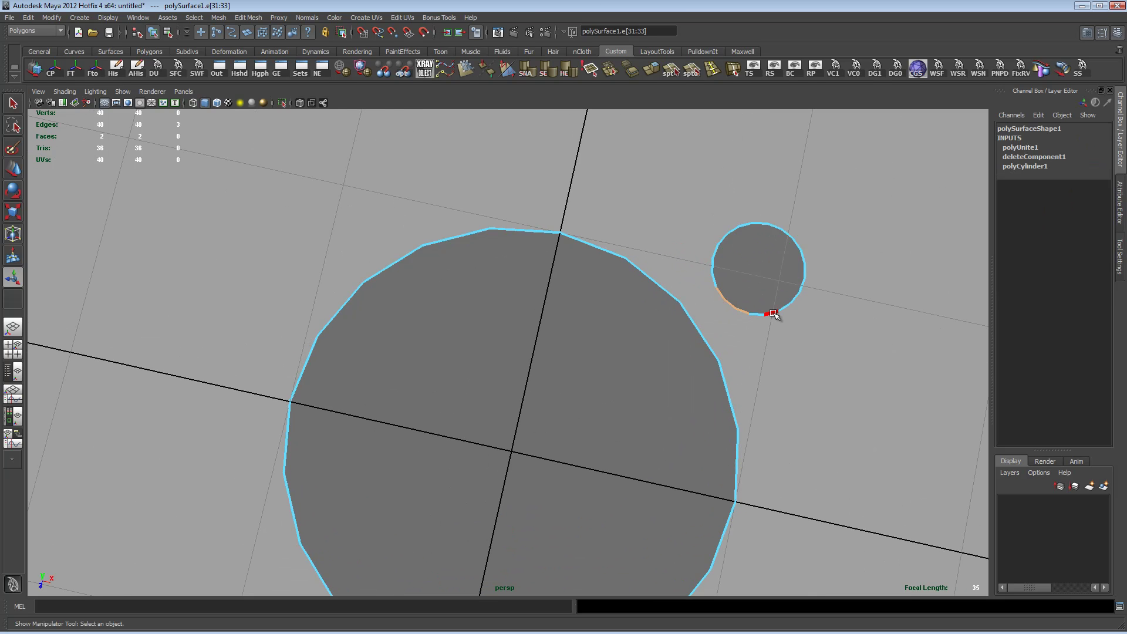
- Reselect three facing edges on the small disc, add three on the large disc, and bridge them
{"action": "left_click", "coordinate": [715, 282]}
{"action": "left_click", "coordinate": [721, 291], "text": "shift"}
{"action": "left_click", "coordinate": [664, 291], "text": "shift"}
{"action": "left_click", "coordinate": [715, 353], "text": "shift"}
{"action": "left_click", "coordinate": [722, 371], "text": "shift"}
{"action": "right_click", "coordinate": [774, 372], "text": "shift"}
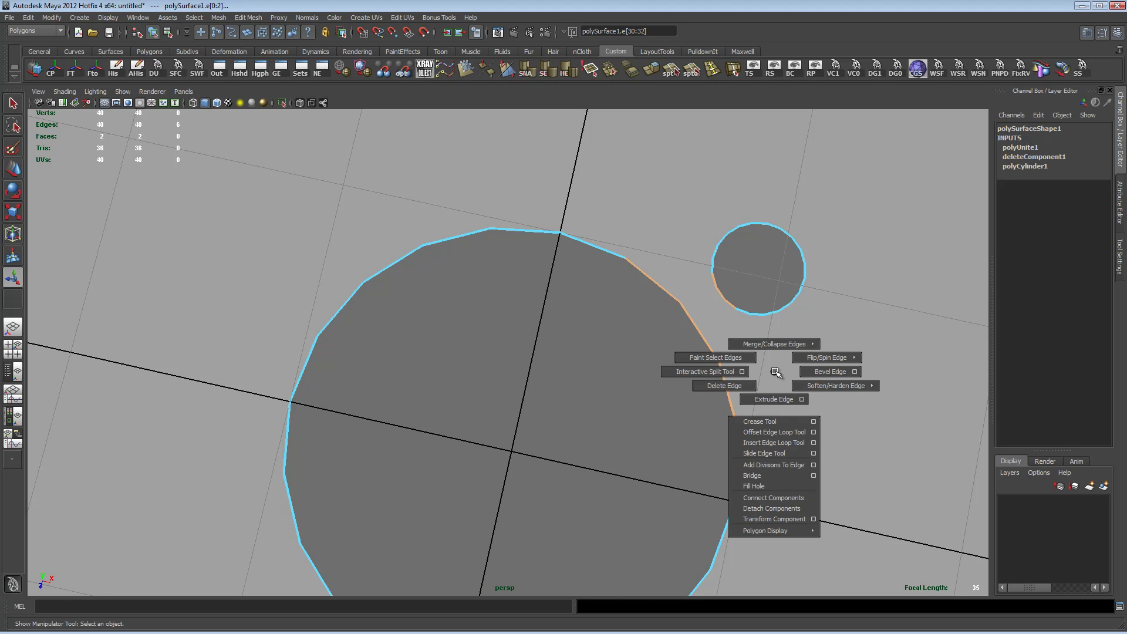
{"action": "left_click", "coordinate": [754, 475]}
{"action": "left_click_drag", "start_coordinate": [748, 456], "coordinate": [674, 378], "text": "alt"}
{"action": "left_click_drag", "start_coordinate": [667, 265], "coordinate": [662, 319], "text": "alt"}
{"action": "right_click_drag", "start_coordinate": [628, 345], "coordinate": [576, 345], "text": "alt"}
{"action": "right_click_drag", "start_coordinate": [428, 335], "coordinate": [621, 327], "text": "alt"}
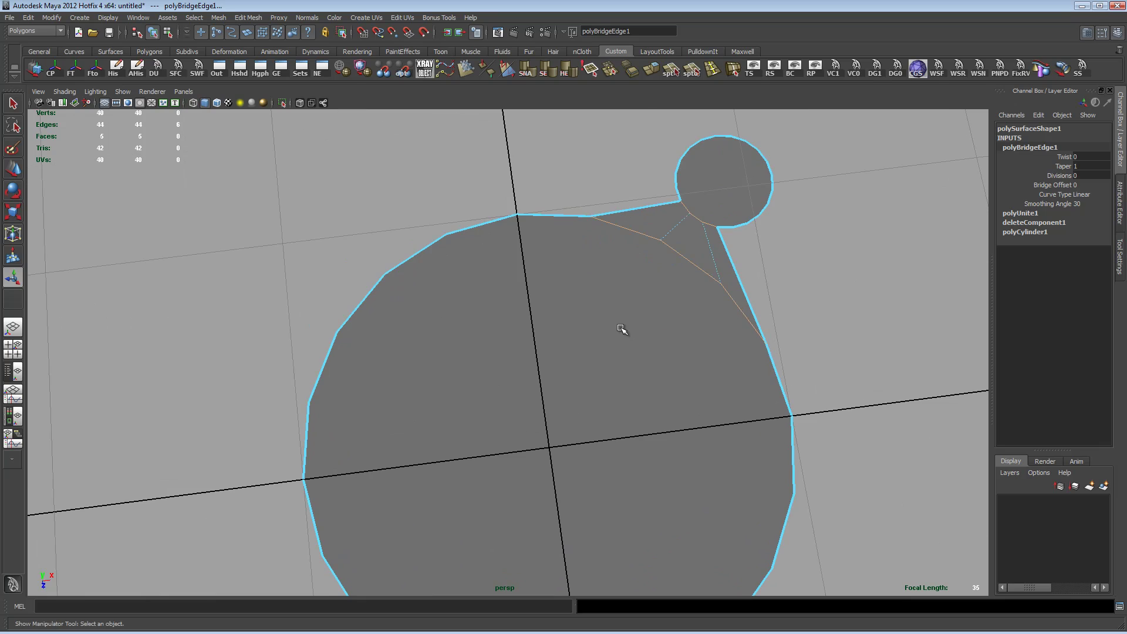
- Split the large disc's face with a straight edge along the Z axis between its two opposite vertices
{"action": "middle_click_drag", "start_coordinate": [622, 327], "coordinate": [559, 385], "text": "alt"}
{"action": "right_click_drag", "start_coordinate": [559, 384], "coordinate": [528, 407], "text": "alt"}
{"action": "mouse_move", "coordinate": [410, 377]}
{"action": "right_mouse_down", "text": "alt"}
{"action": "mouse_move", "coordinate": [628, 373]}
{"action": "mouse_move", "coordinate": [402, 382]}
{"action": "right_mouse_up", "text": "alt"}
{"action": "middle_click_drag", "start_coordinate": [402, 382], "coordinate": [516, 334], "text": "alt"}
{"action": "right_click_drag", "start_coordinate": [550, 409], "coordinate": [552, 439]}
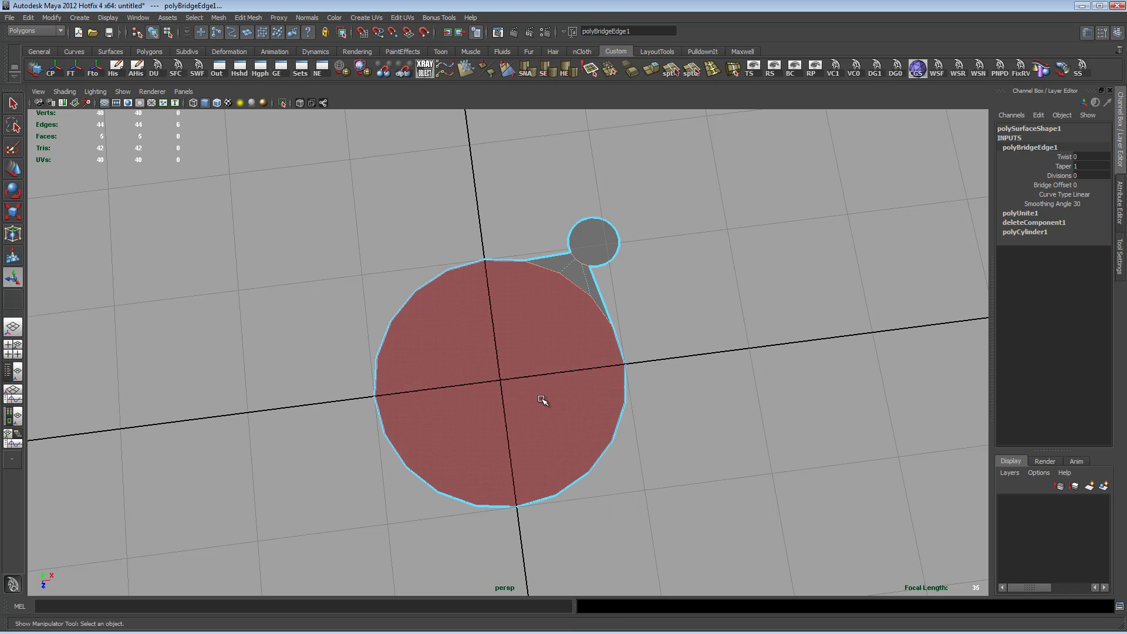
{"action": "left_click", "coordinate": [538, 372]}
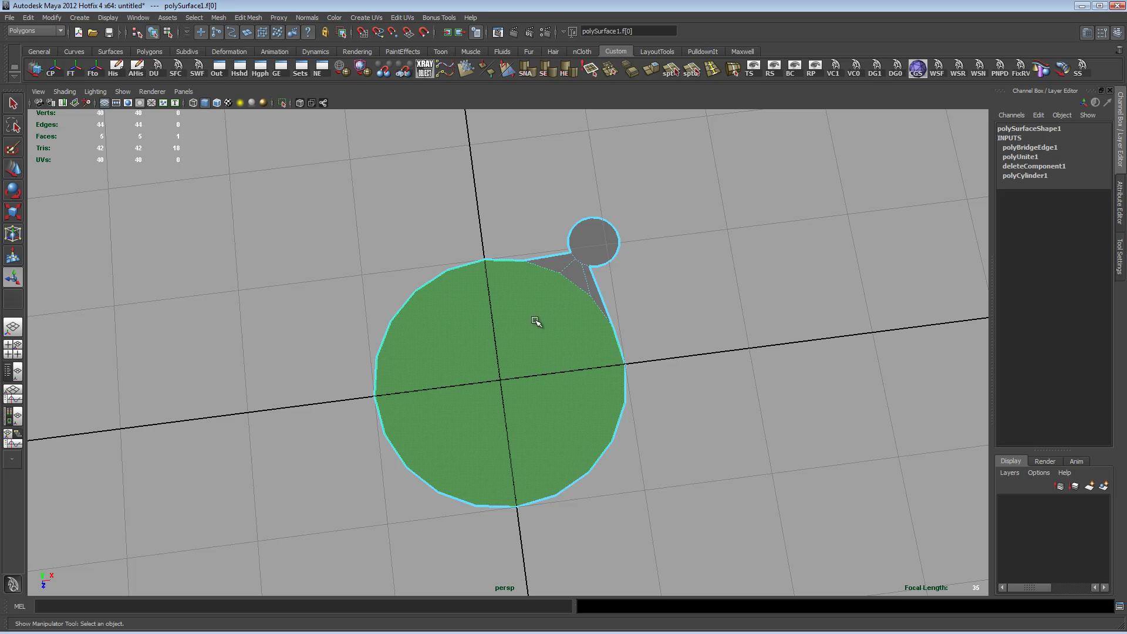
{"action": "right_click_drag", "start_coordinate": [553, 329], "coordinate": [483, 328], "text": "shift"}
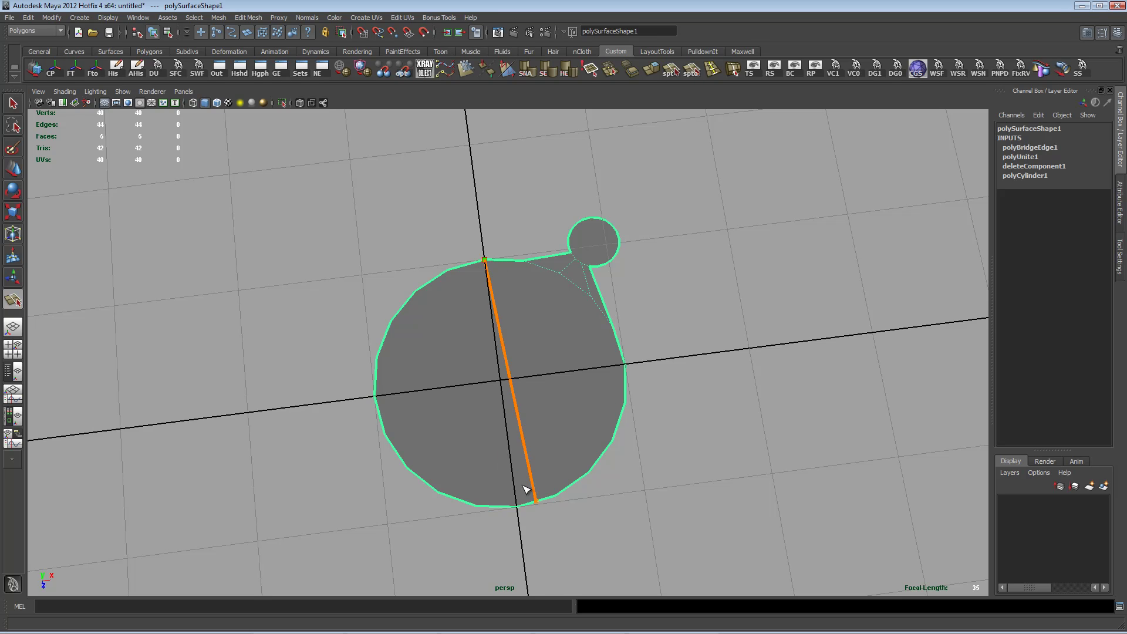
{"action": "left_click", "coordinate": [517, 505]}
{"action": "key", "text": "Return"}
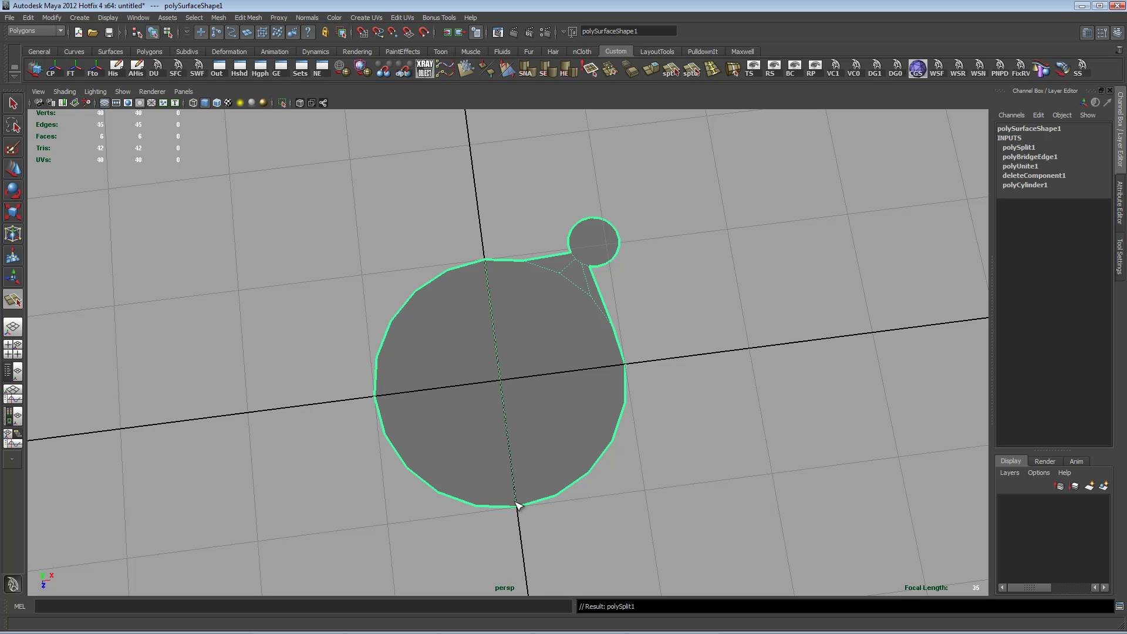
- Split the large disc's face with a second straight edge along the X axis between its two opposite vertices
{"action": "left_click", "coordinate": [379, 401]}
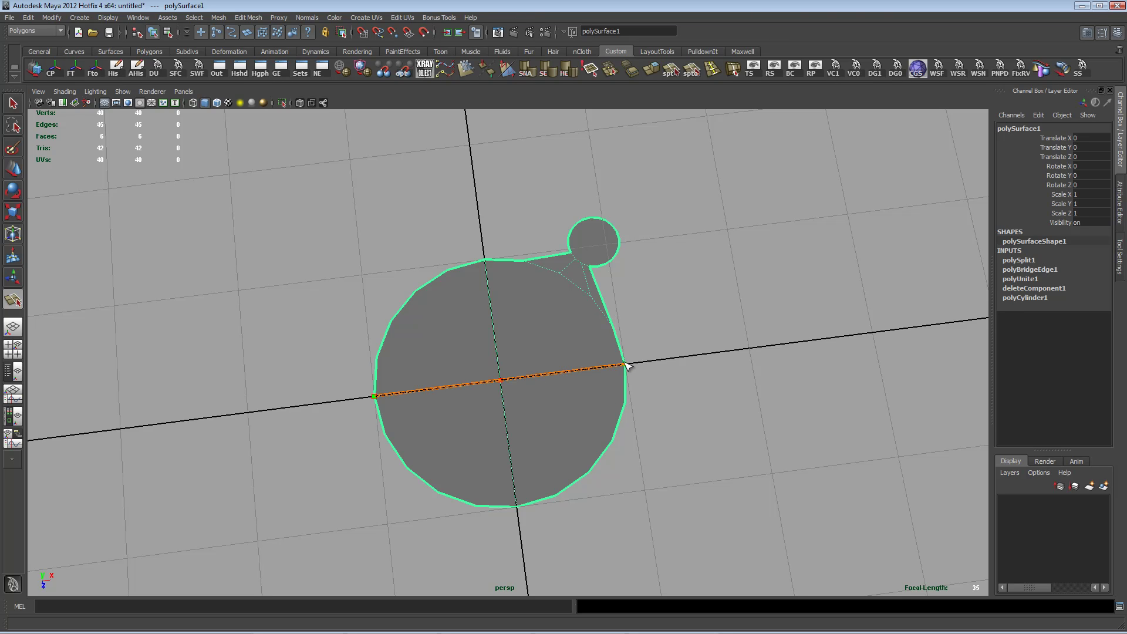
{"action": "left_click", "coordinate": [624, 364]}
{"action": "key", "text": "Return"}
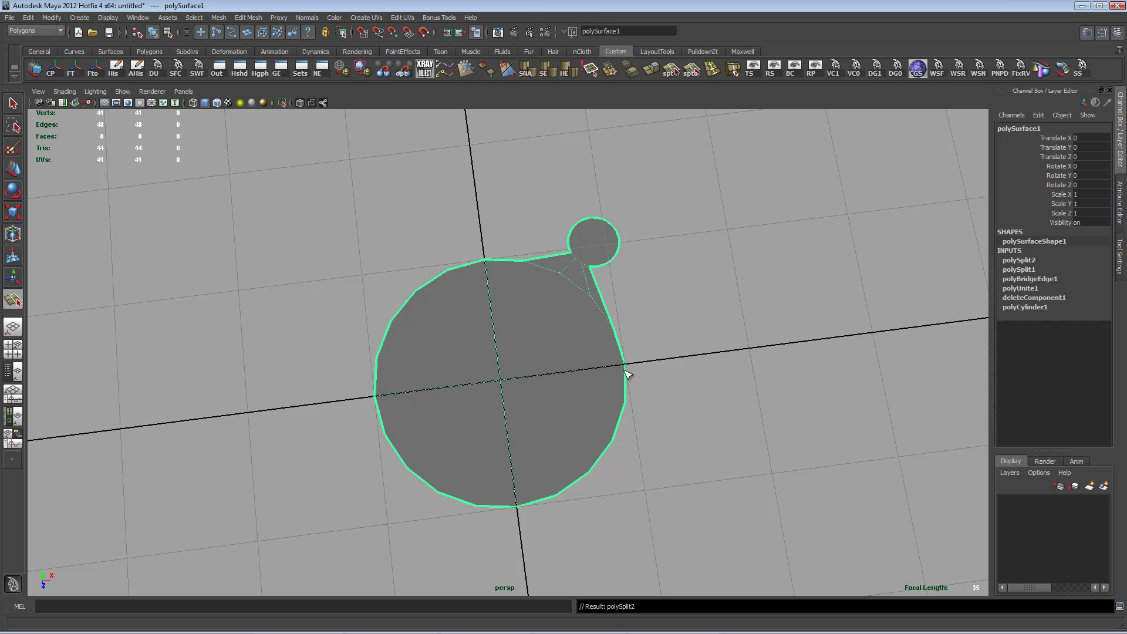
- Delete the three quarter faces of the large disc that are not attached to the small disc
{"action": "left_click_drag", "start_coordinate": [634, 377], "coordinate": [585, 343], "text": "alt"}
{"action": "right_click_drag", "start_coordinate": [337, 353], "coordinate": [622, 329], "text": "alt"}
{"action": "left_click_drag", "start_coordinate": [622, 329], "coordinate": [615, 352], "text": "alt"}
{"action": "left_click_drag", "start_coordinate": [407, 298], "coordinate": [586, 365], "text": "alt"}
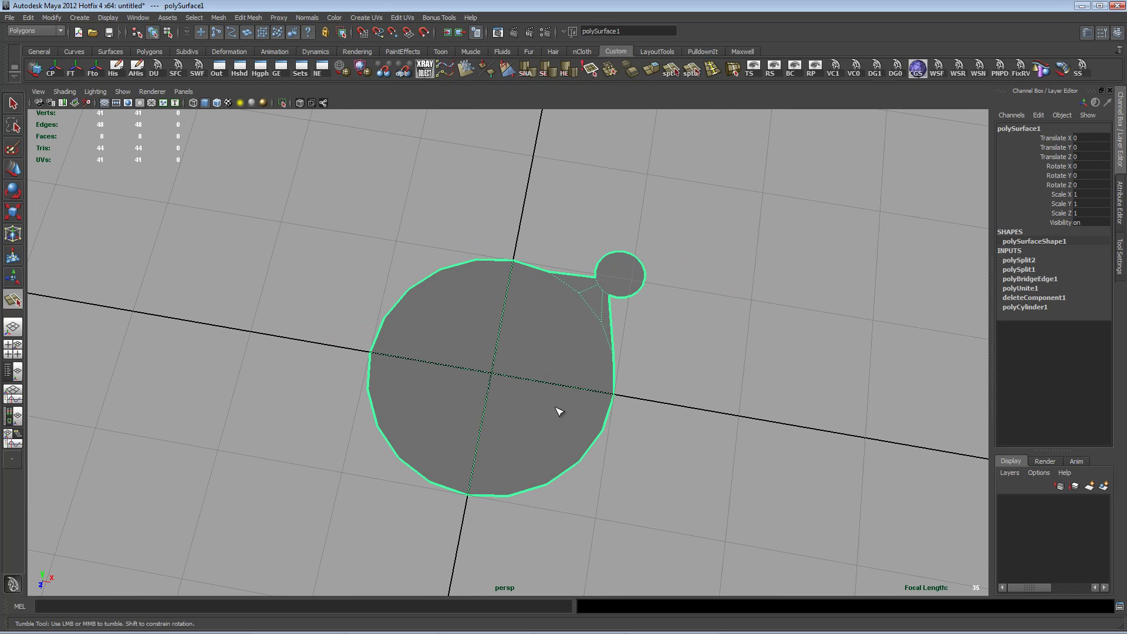
{"action": "key", "text": "q"}
{"action": "right_click_drag", "start_coordinate": [476, 336], "coordinate": [478, 370]}
{"action": "left_click", "coordinate": [451, 341]}
{"action": "left_click", "coordinate": [434, 397], "text": "shift"}
{"action": "left_click", "coordinate": [516, 416], "text": "shift"}
{"action": "key", "text": "Delete"}
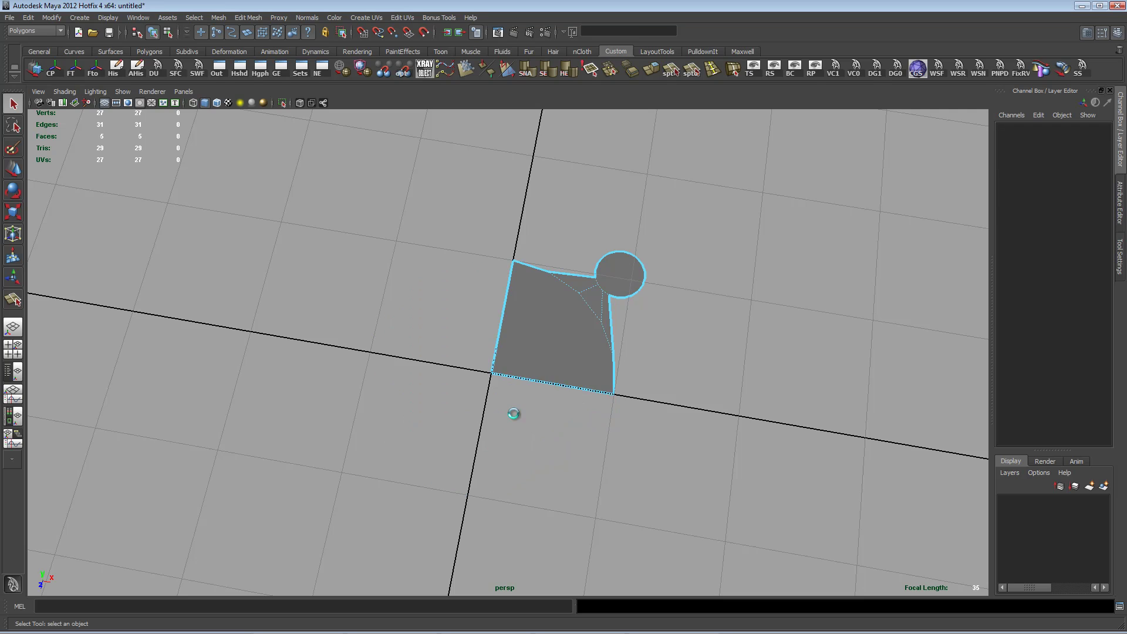
- Extrude the two border edges between the Z axis and the small disc by about -0.227 in Z and flatten them with Z scale 0.059
{"action": "left_click_drag", "start_coordinate": [402, 305], "coordinate": [506, 415], "text": "alt"}
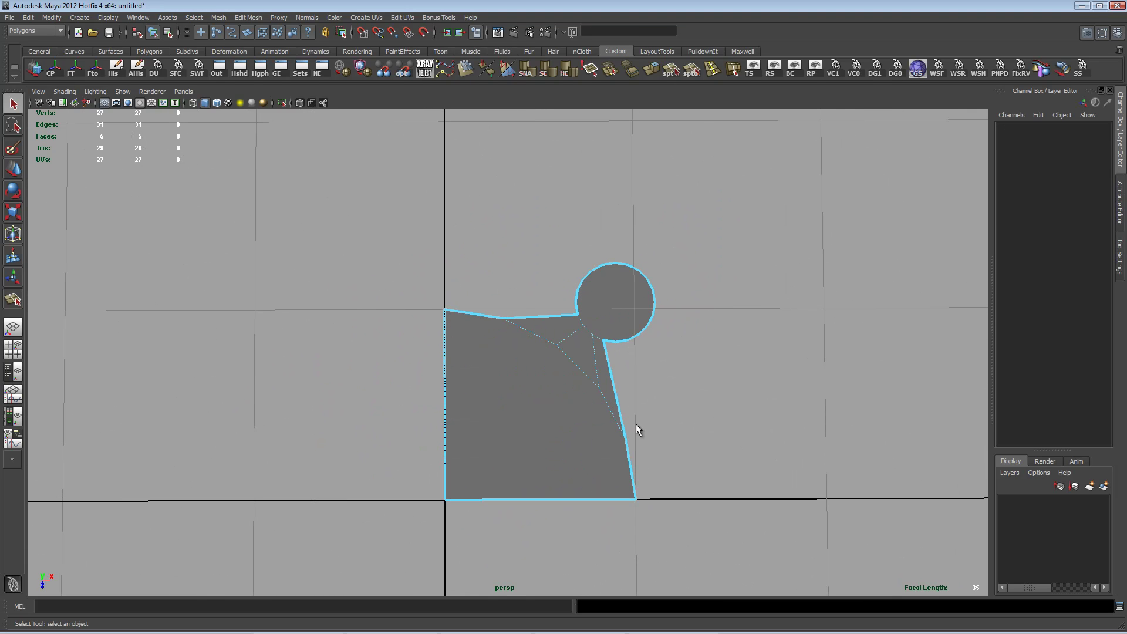
{"action": "right_click", "coordinate": [540, 299]}
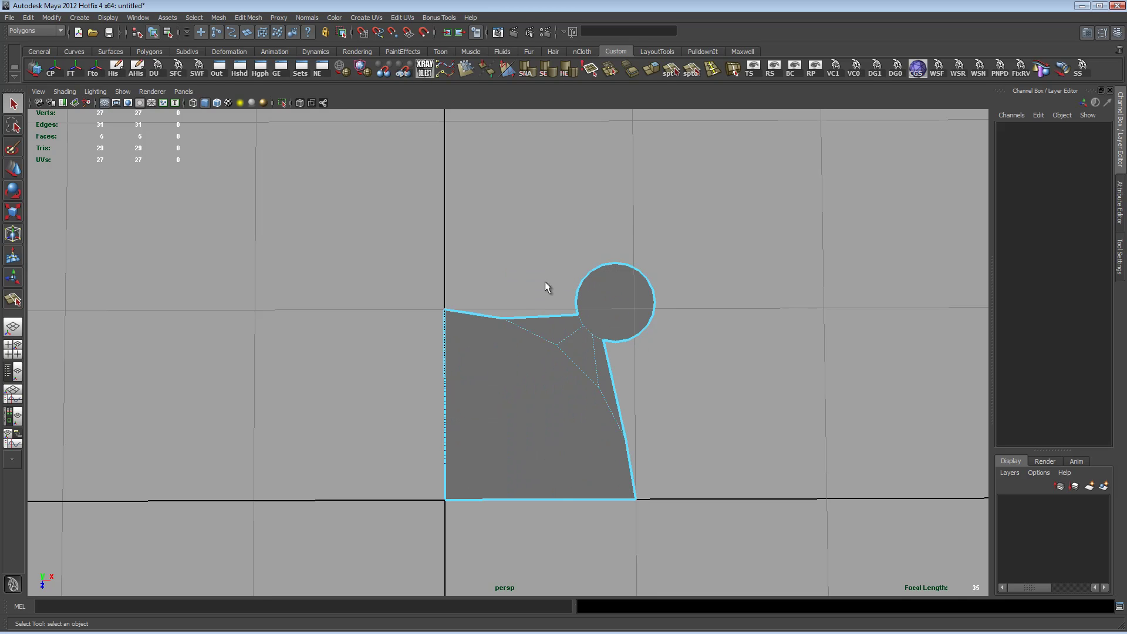
{"action": "right_click", "coordinate": [512, 360]}
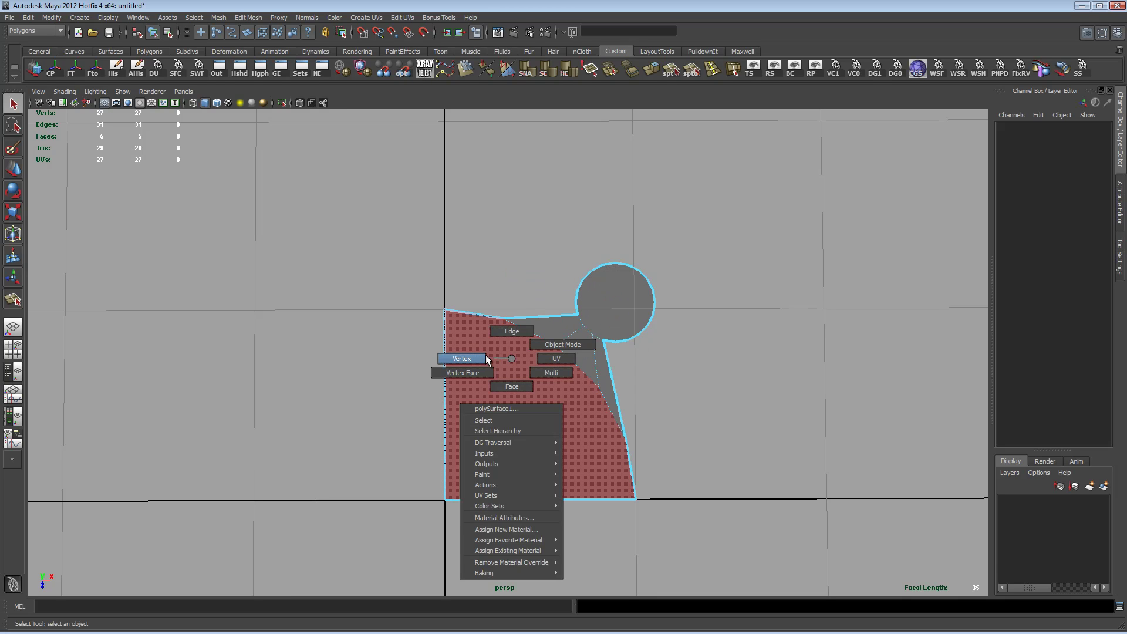
{"action": "left_click", "coordinate": [514, 332]}
{"action": "left_click", "coordinate": [481, 317]}
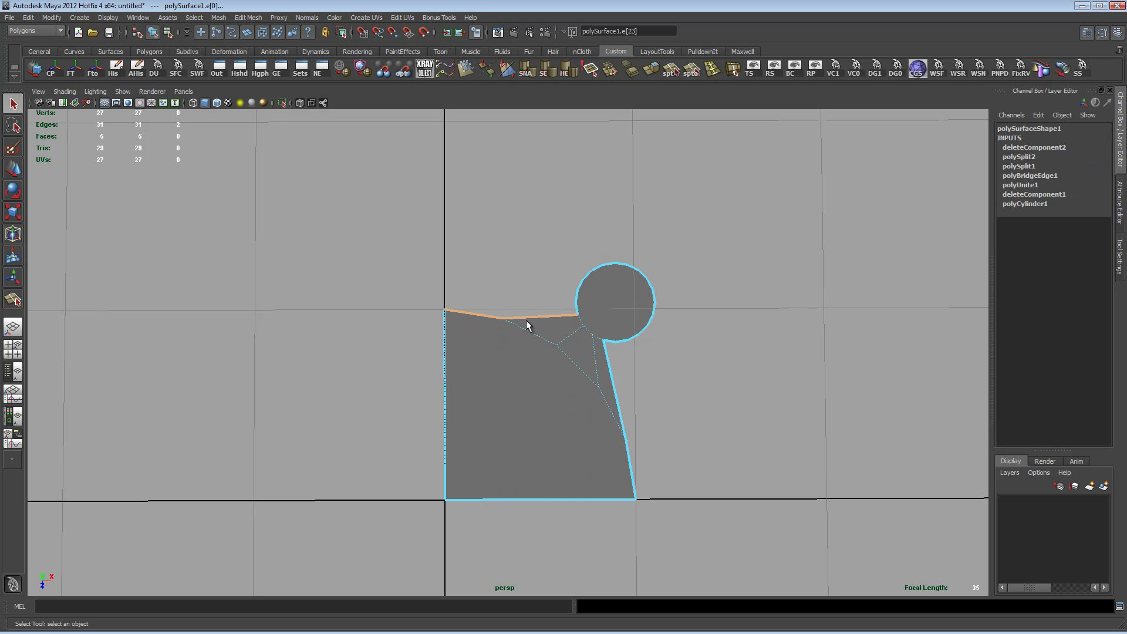
{"action": "left_click", "coordinate": [523, 318], "text": "shift"}
{"action": "right_click_drag", "start_coordinate": [524, 361], "coordinate": [526, 385], "text": "shift"}
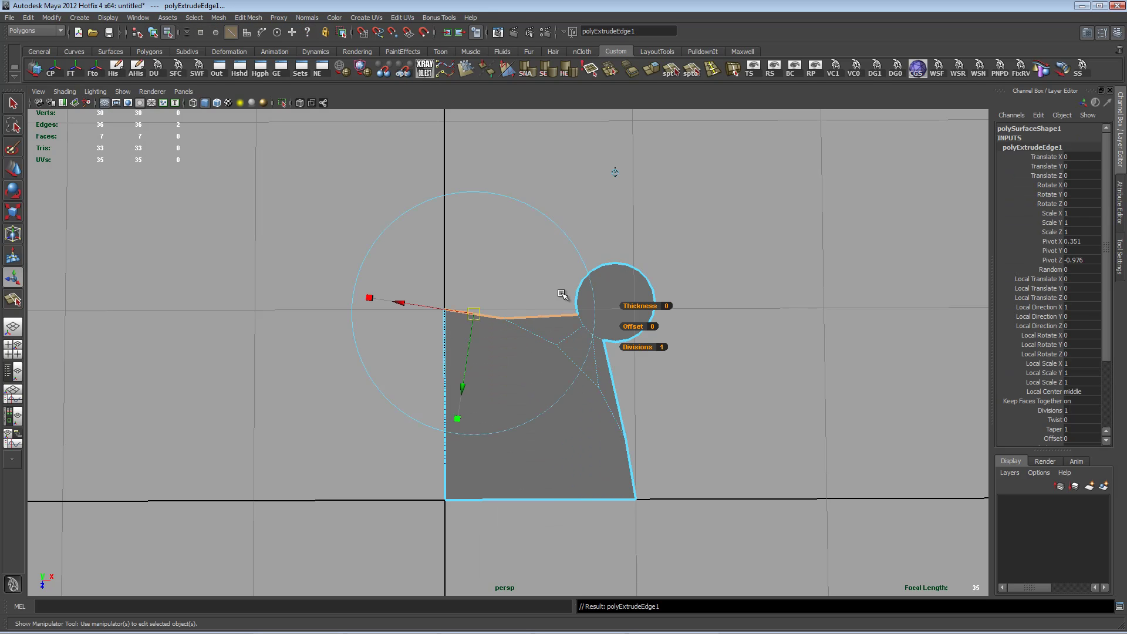
{"action": "left_click", "coordinate": [616, 173]}
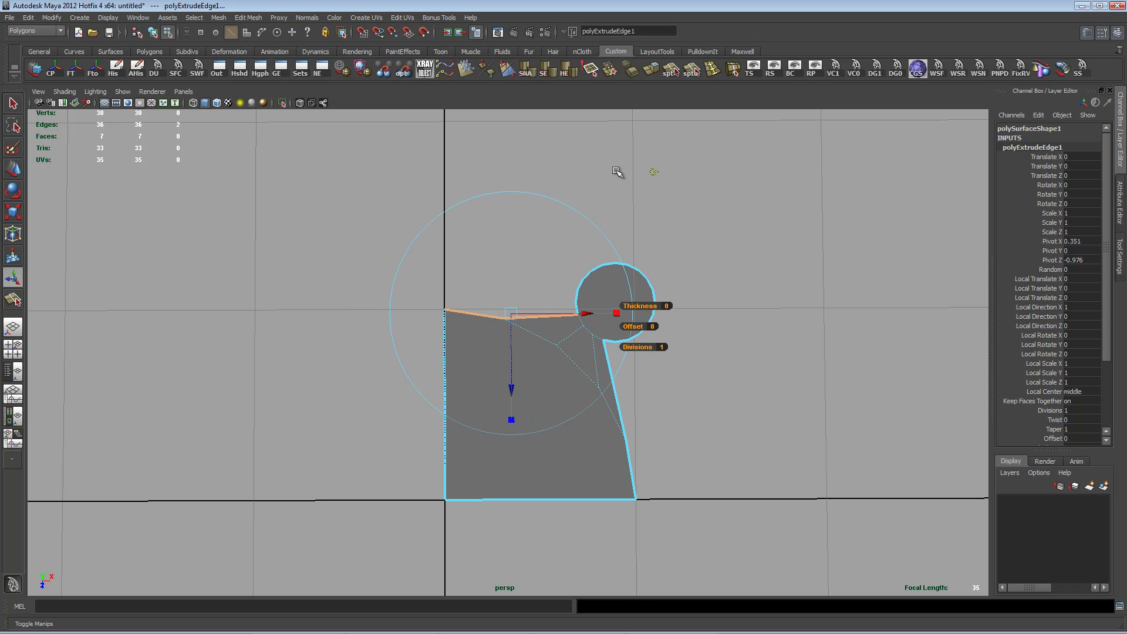
{"action": "left_click_drag", "start_coordinate": [729, 350], "coordinate": [684, 246], "text": "alt"}
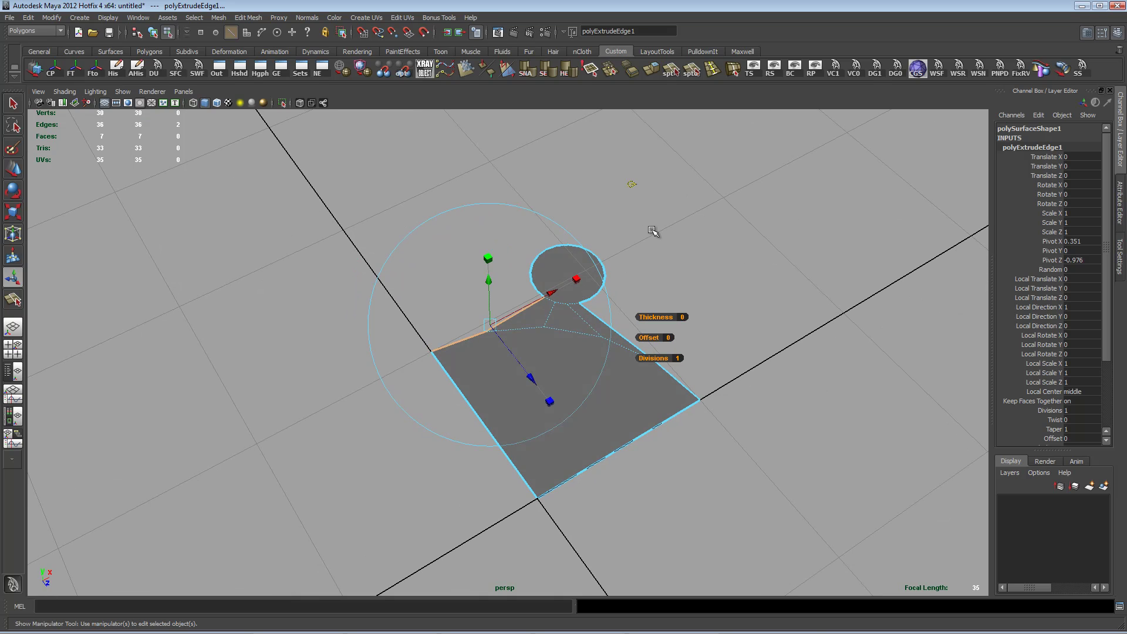
{"action": "left_click_drag", "start_coordinate": [532, 376], "coordinate": [645, 317]}
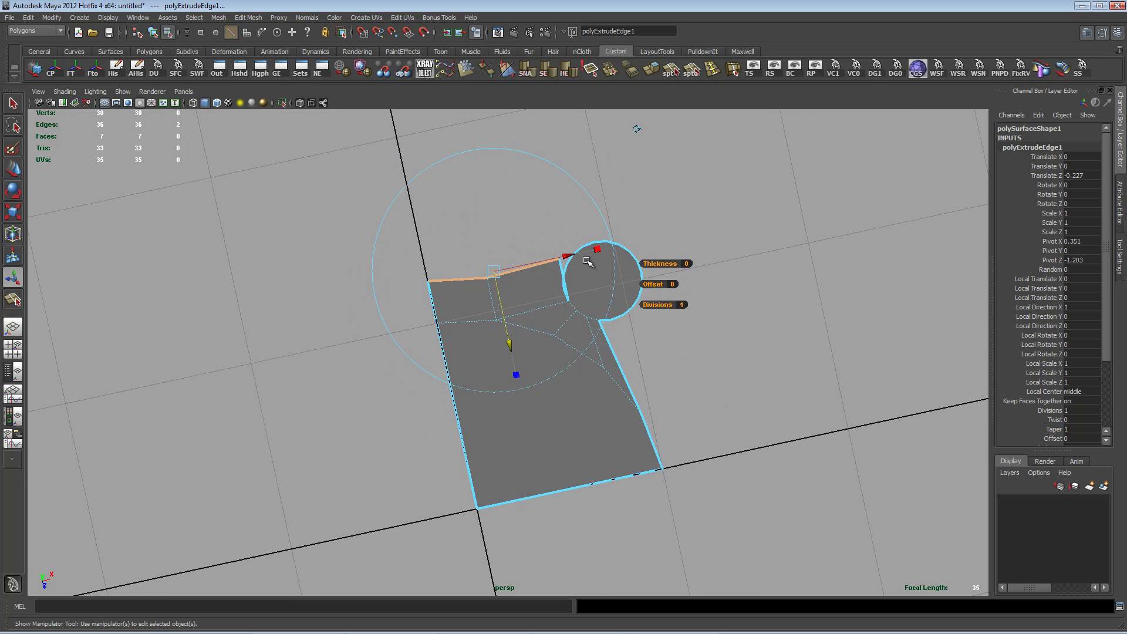
{"action": "left_click_drag", "start_coordinate": [516, 375], "coordinate": [506, 322]}
{"action": "key", "text": "w"}
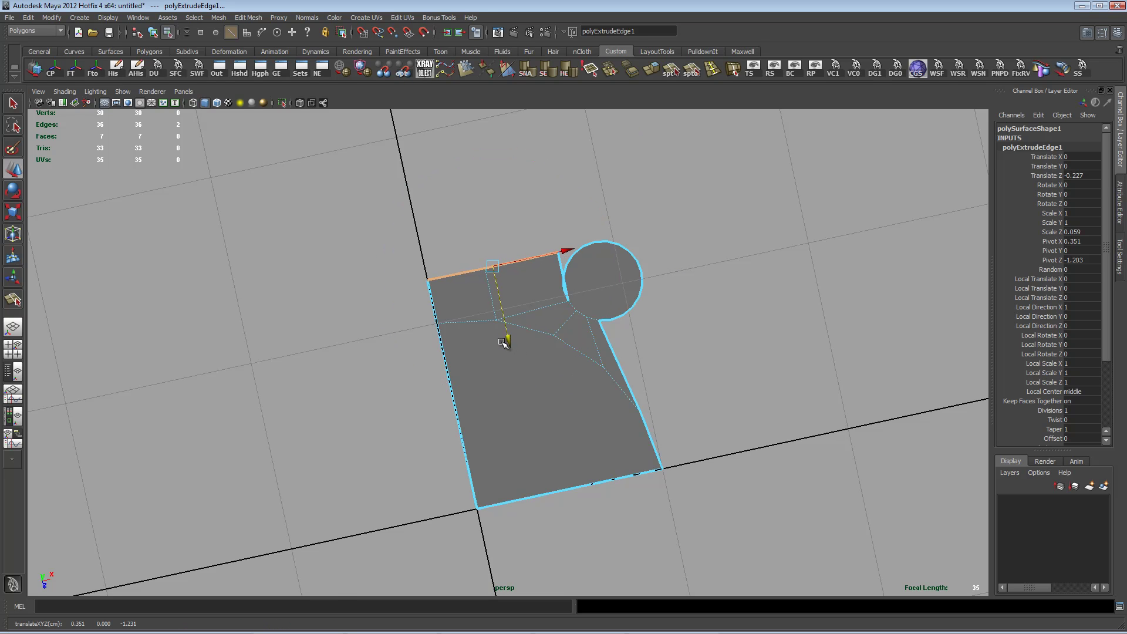
- Insert four evenly spaced edge loops along the extruded strip using the multiple edge loops setting
{"action": "right_click_drag", "start_coordinate": [536, 322], "coordinate": [742, 315], "text": "alt"}
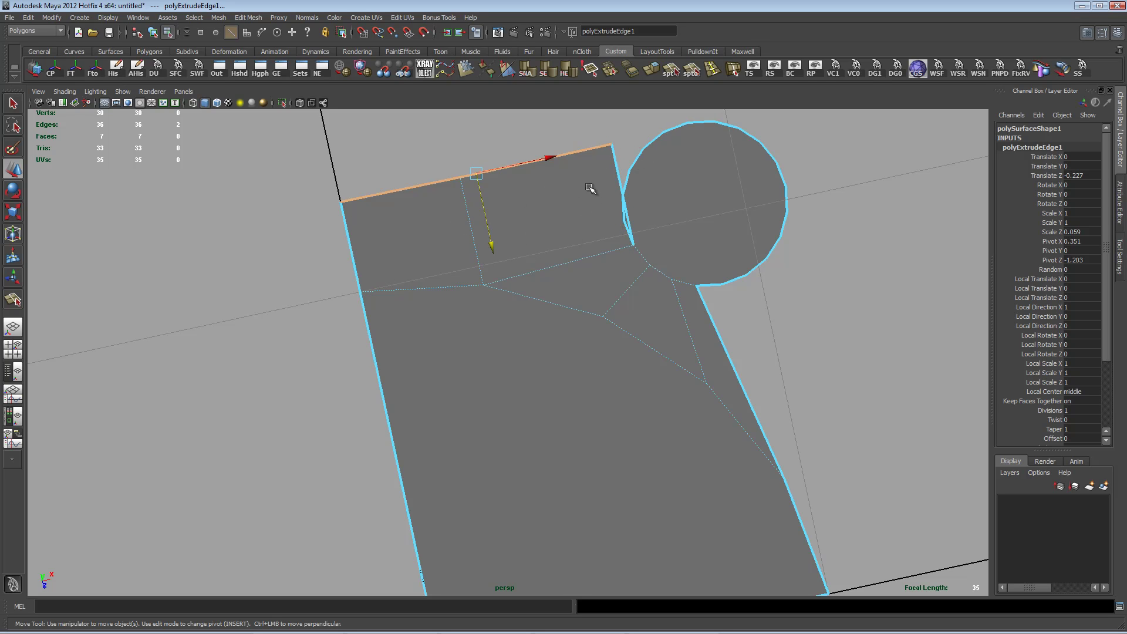
{"action": "left_click_drag", "start_coordinate": [691, 205], "coordinate": [650, 277], "text": "alt"}
{"action": "left_click_drag", "start_coordinate": [710, 211], "coordinate": [641, 229], "text": "alt"}
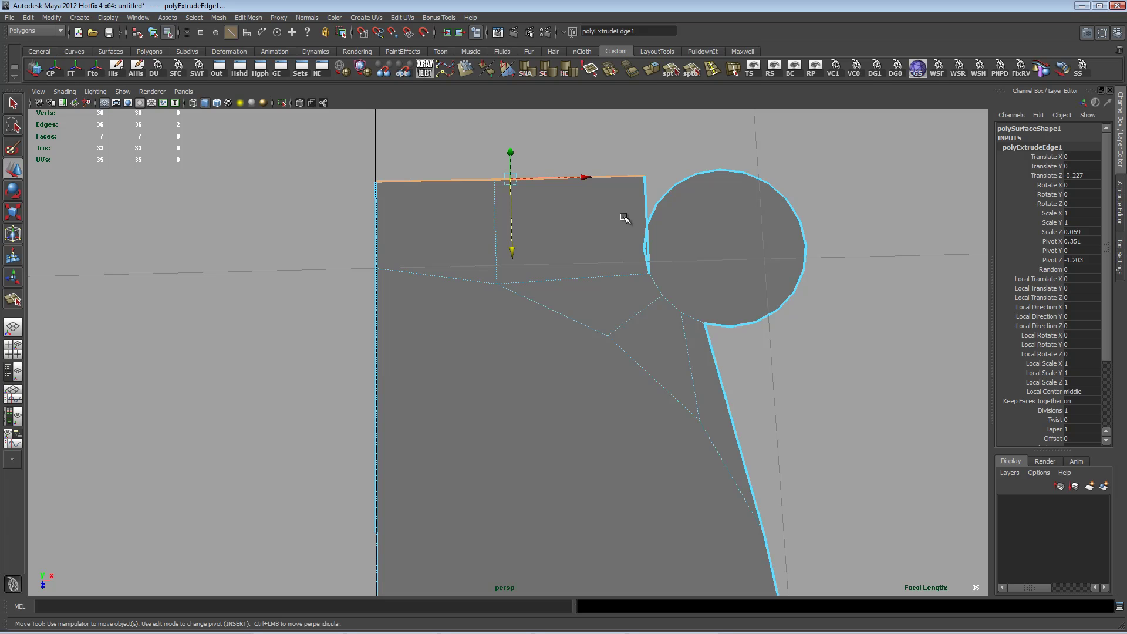
{"action": "right_click_drag", "start_coordinate": [625, 216], "coordinate": [662, 288], "text": "shift"}
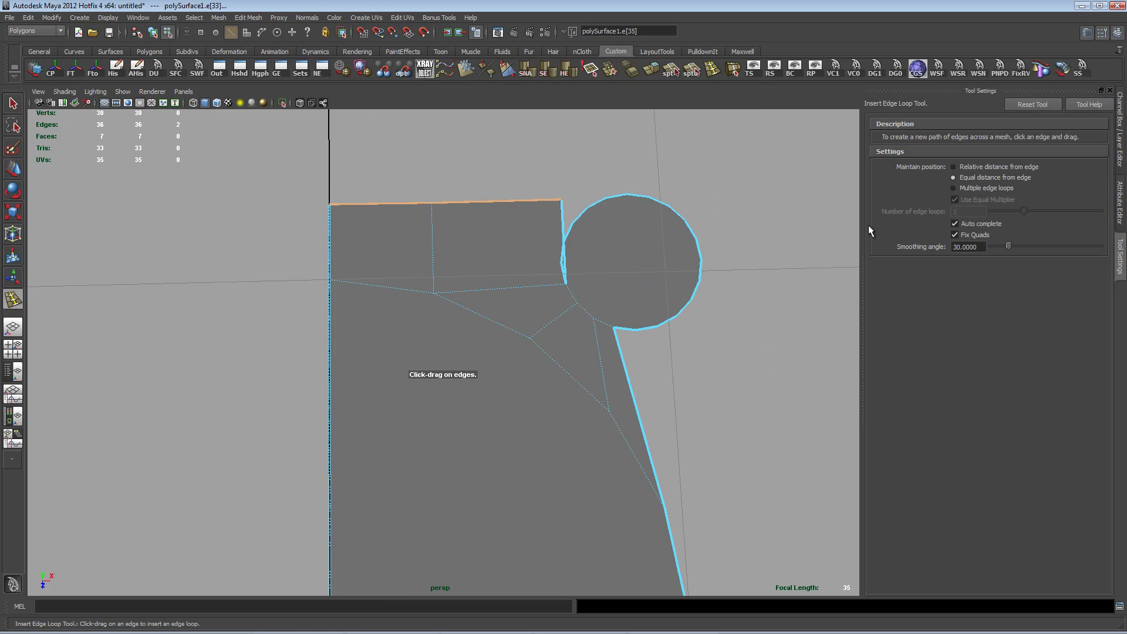
{"action": "left_click", "coordinate": [973, 186]}
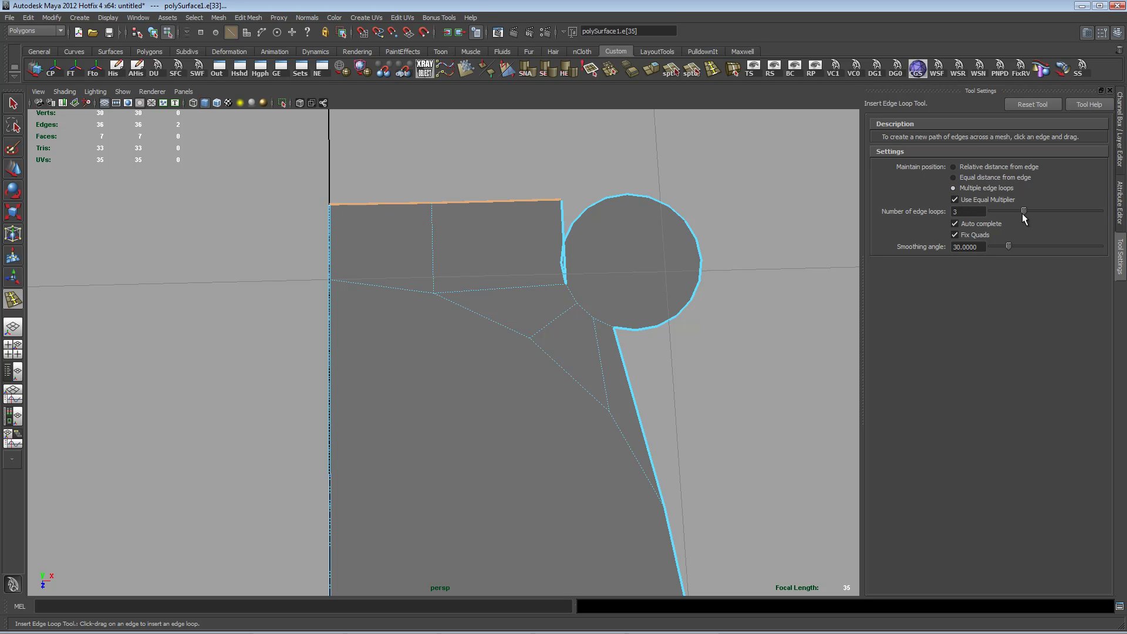
{"action": "left_click_drag", "start_coordinate": [1023, 211], "coordinate": [1033, 210]}
{"action": "left_click", "coordinate": [567, 220]}
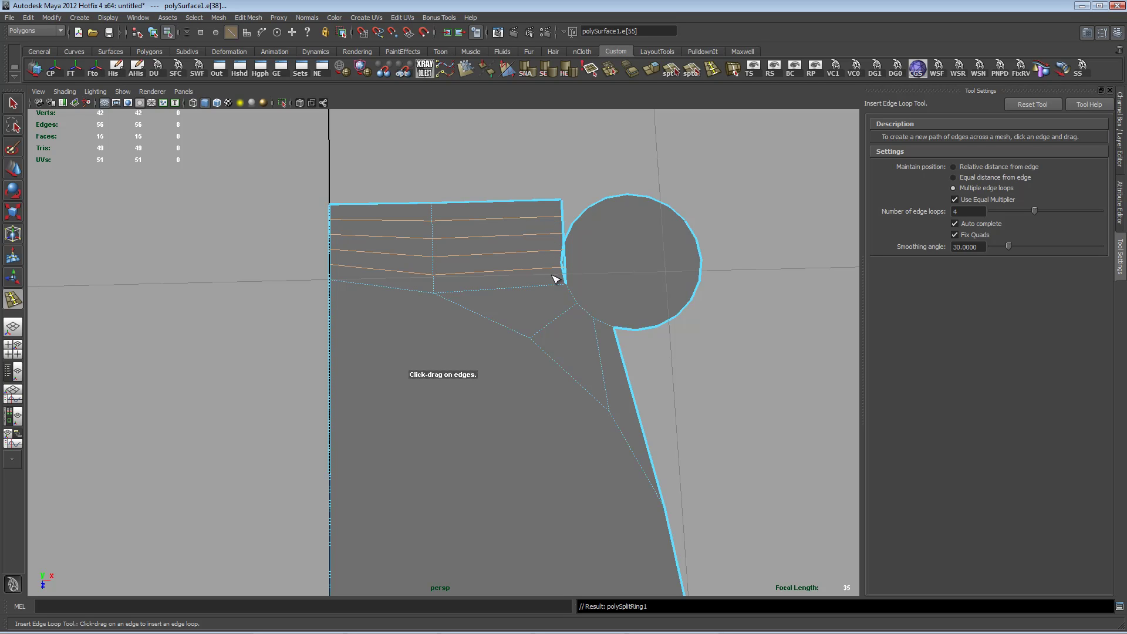
- Merge the strip's end vertices one by one onto the matching vertices of the small disc's rim
{"action": "right_click", "coordinate": [532, 223]}
{"action": "right_click_drag", "start_coordinate": [532, 223], "coordinate": [488, 222]}
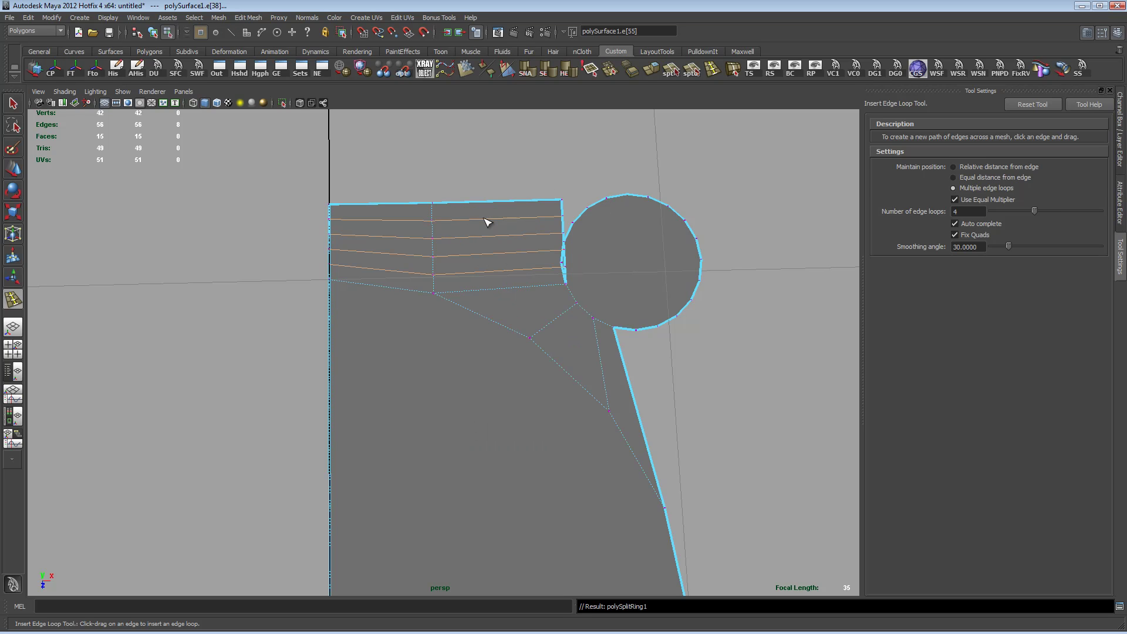
{"action": "key", "text": "q"}
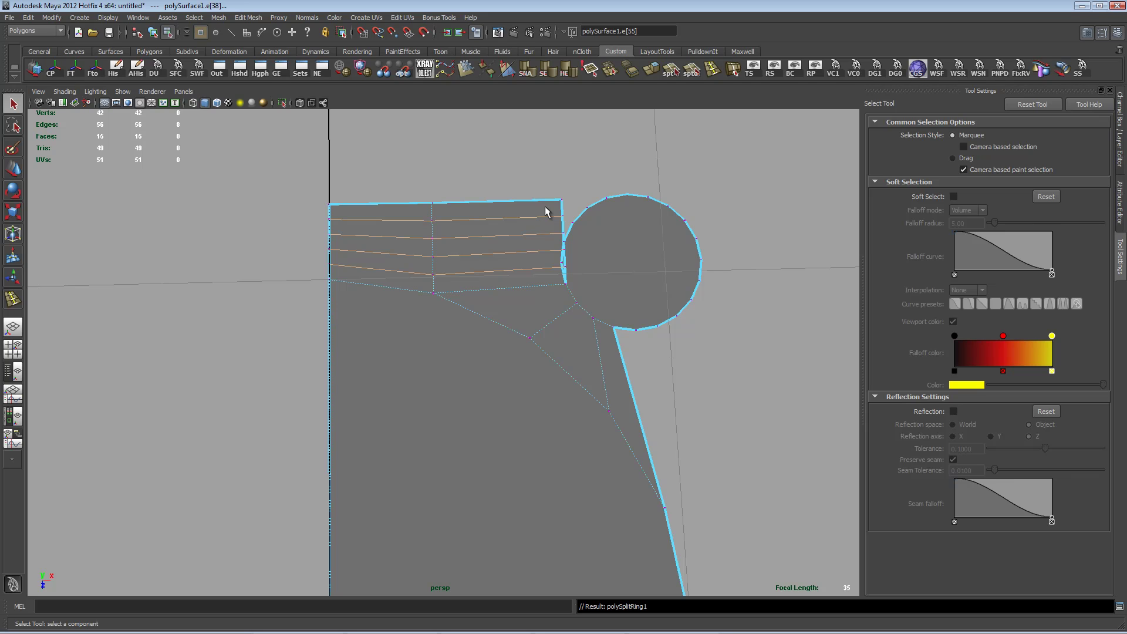
{"action": "left_click", "coordinate": [562, 202]}
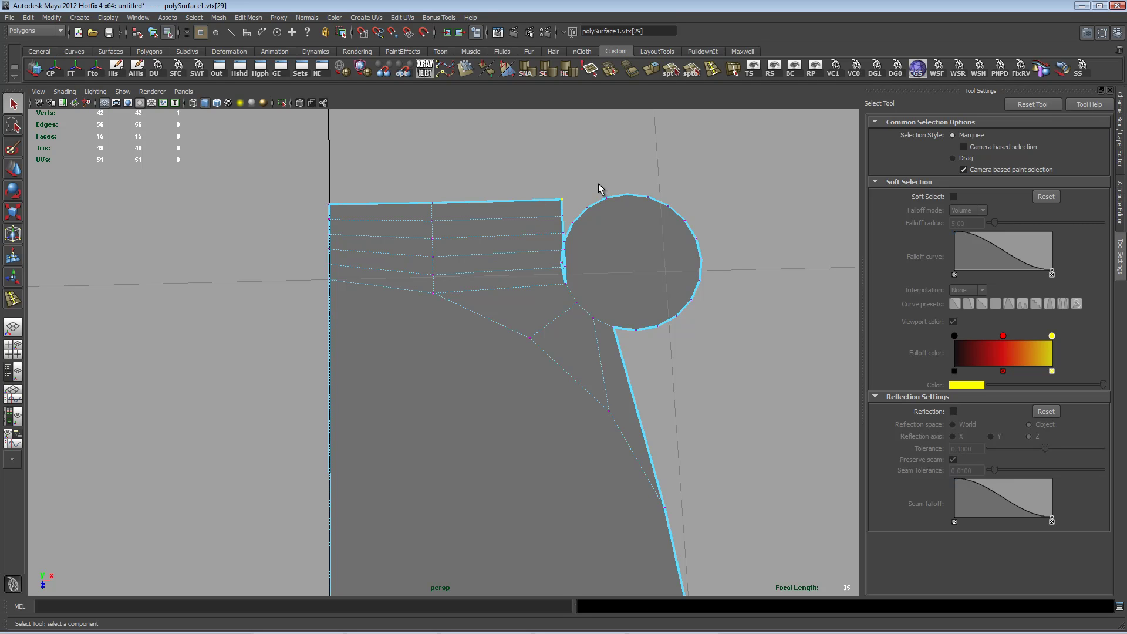
{"action": "mouse_move", "coordinate": [597, 194]}
{"action": "right_mouse_down", "text": "shift"}
{"action": "mouse_move", "coordinate": [597, 156]}
{"action": "mouse_move", "coordinate": [591, 180]}
{"action": "right_mouse_up", "text": "shift"}
{"action": "left_click_drag", "start_coordinate": [562, 199], "coordinate": [561, 262]}
{"action": "left_click_drag", "start_coordinate": [694, 231], "coordinate": [727, 235], "text": "alt"}
{"action": "right_click_drag", "start_coordinate": [769, 234], "coordinate": [624, 237], "text": "alt"}
{"action": "left_click_drag", "start_coordinate": [624, 236], "coordinate": [611, 292], "text": "alt"}
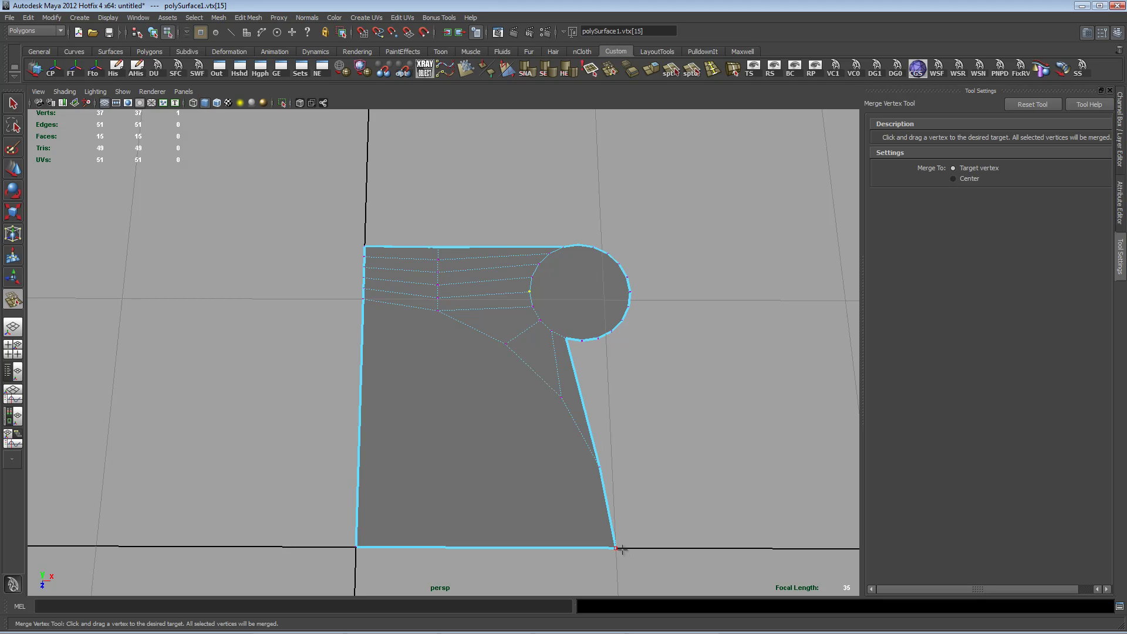
- Delete the column of five short cross edges running through the middle of the extruded strip
{"action": "left_click_drag", "start_coordinate": [636, 526], "coordinate": [581, 334], "text": "alt"}
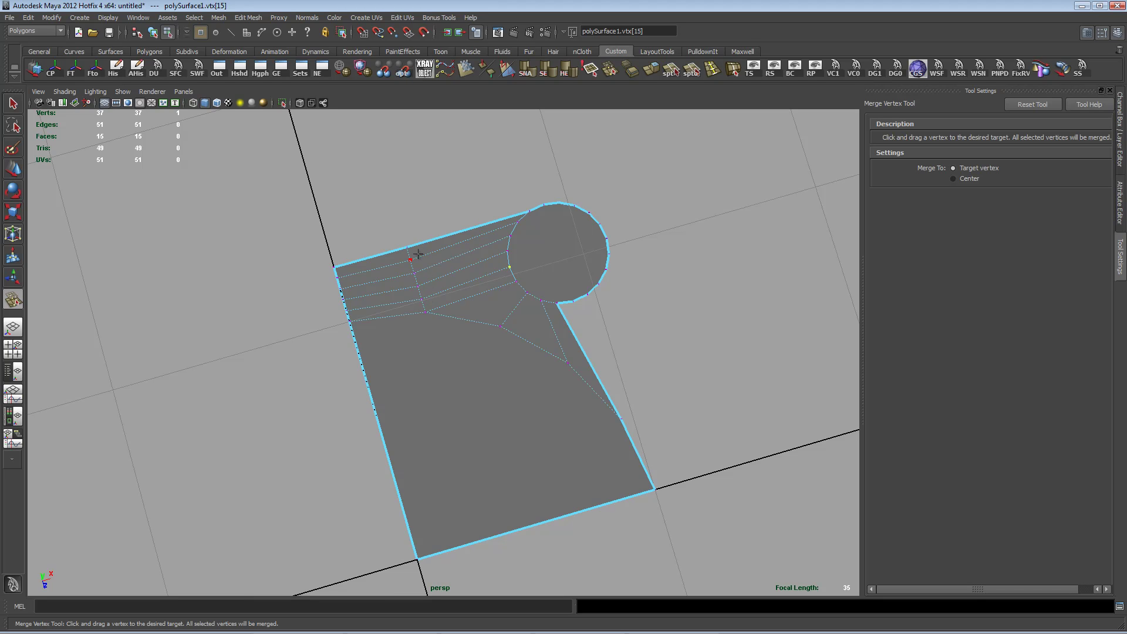
{"action": "left_click_drag", "start_coordinate": [574, 301], "coordinate": [489, 301], "text": "alt"}
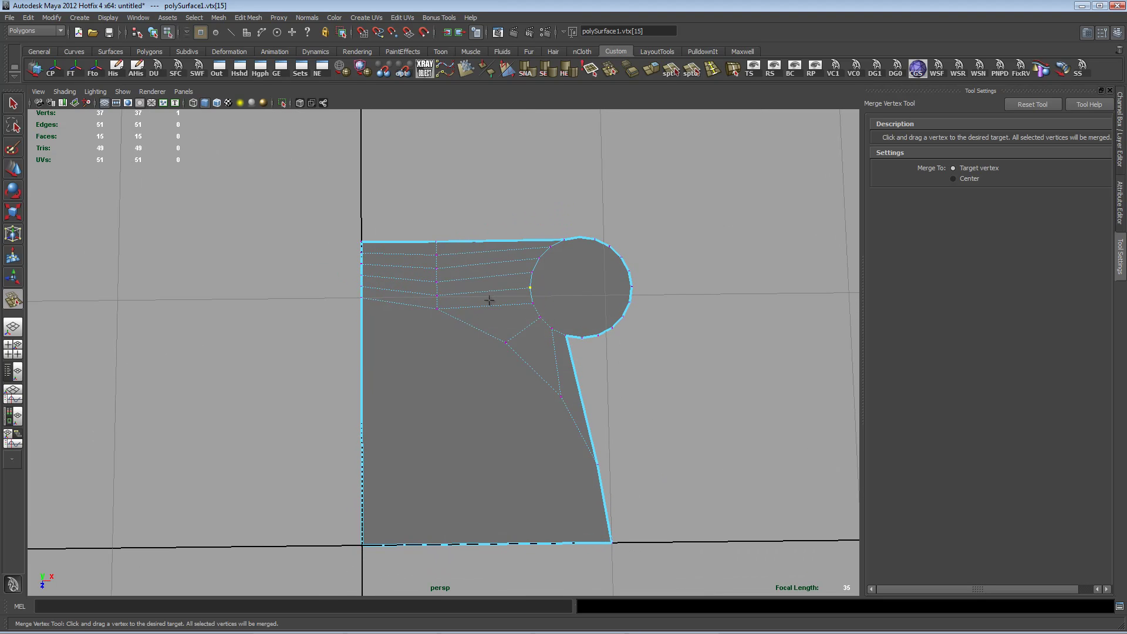
{"action": "key", "text": "q"}
{"action": "right_click_drag", "start_coordinate": [490, 295], "coordinate": [491, 275]}
{"action": "left_click", "coordinate": [436, 304]}
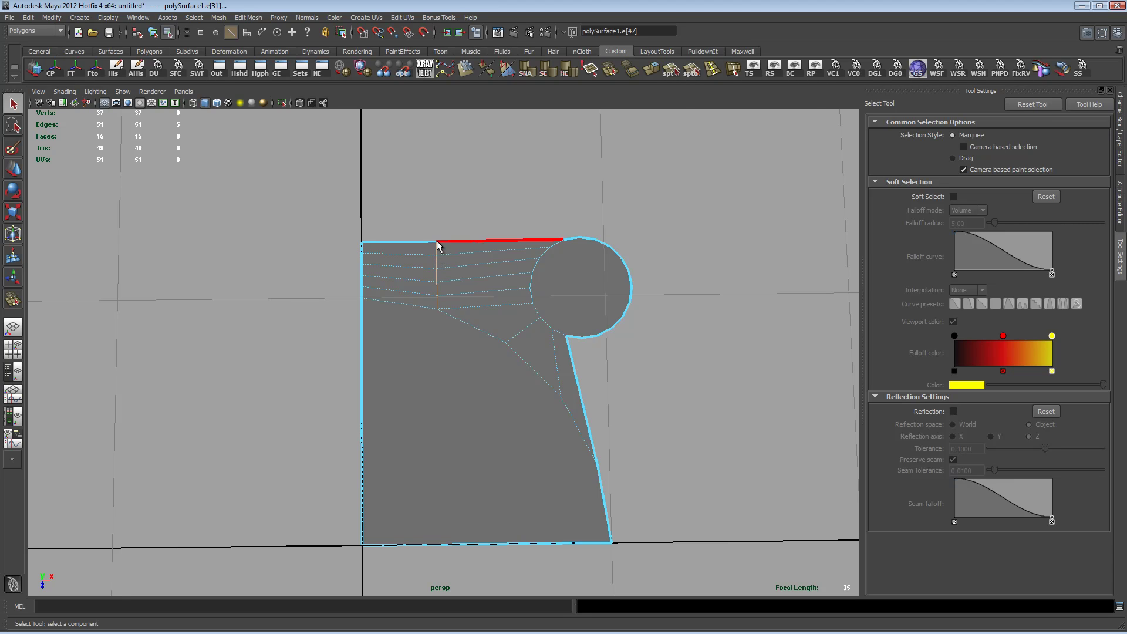
{"action": "right_click_drag", "start_coordinate": [473, 291], "coordinate": [434, 306], "text": "shift"}
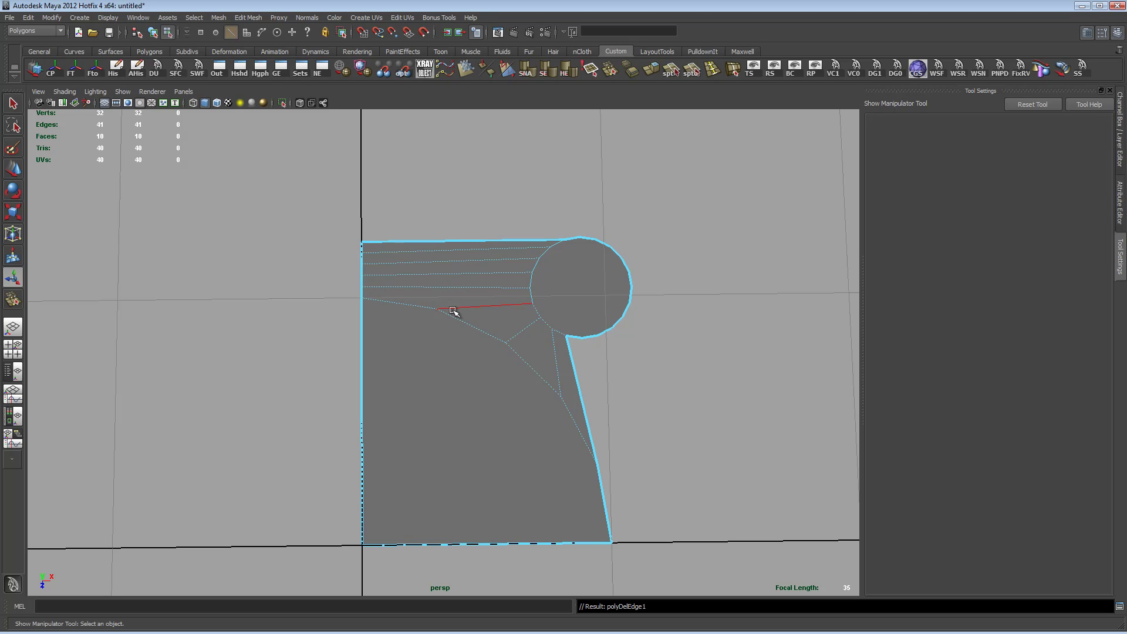
- Merge the strip's lowest inserted vertex on the Z-axis border onto the large disc's original corner vertex beside it
{"action": "right_click_drag", "start_coordinate": [347, 289], "coordinate": [576, 289], "text": "alt"}
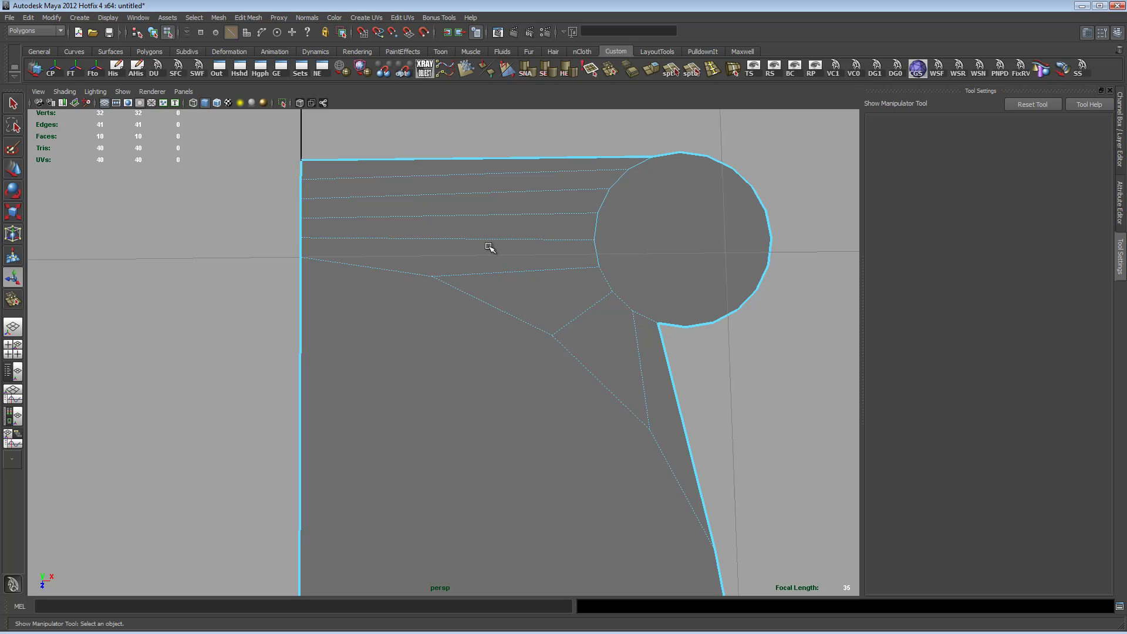
{"action": "left_click_drag", "start_coordinate": [621, 229], "coordinate": [508, 209], "text": "alt"}
{"action": "left_click_drag", "start_coordinate": [466, 263], "coordinate": [393, 284], "text": "alt"}
{"action": "right_click_drag", "start_coordinate": [360, 281], "coordinate": [327, 274]}
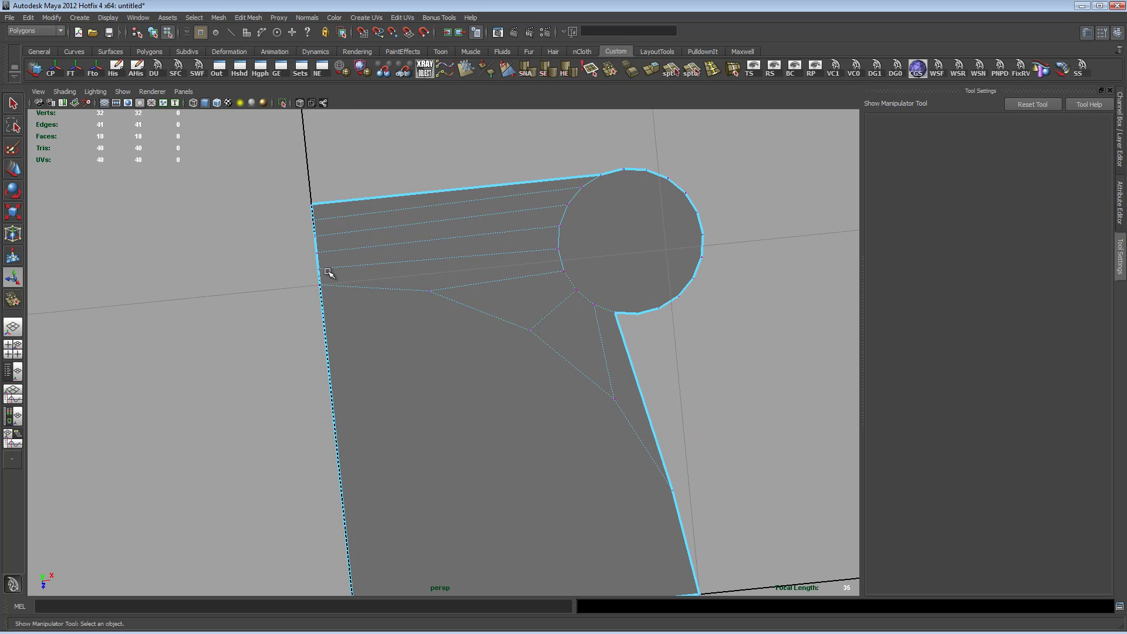
{"action": "left_click", "coordinate": [319, 269]}
{"action": "mouse_move", "coordinate": [405, 271]}
{"action": "right_mouse_down", "text": "shift"}
{"action": "mouse_move", "coordinate": [406, 203]}
{"action": "mouse_move", "coordinate": [404, 253]}
{"action": "right_mouse_up", "text": "shift"}
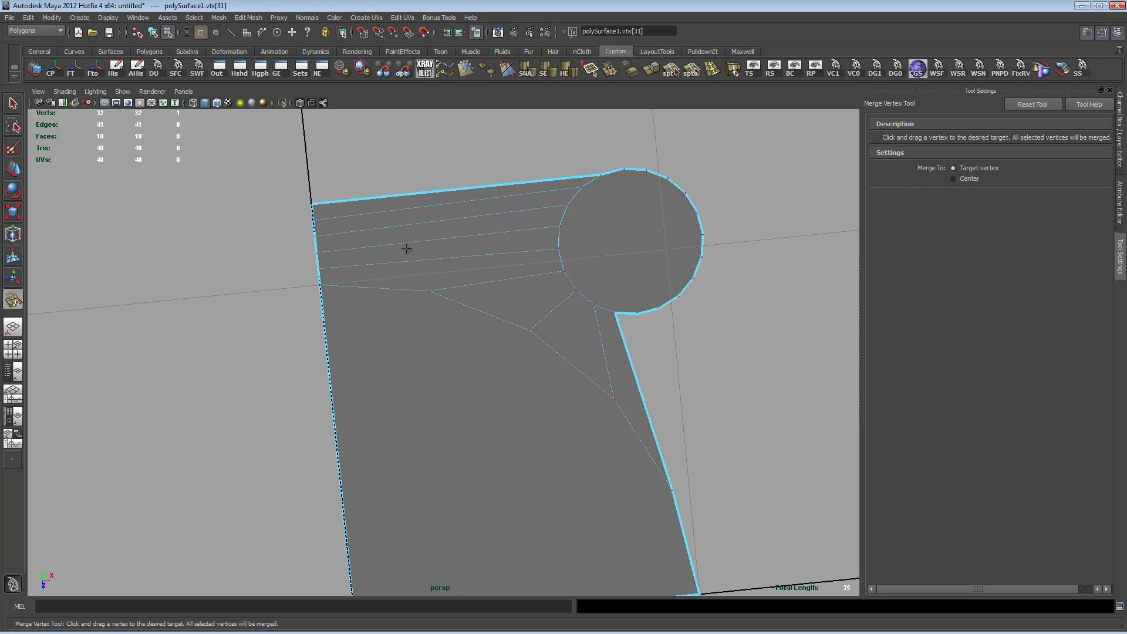
{"action": "left_click_drag", "start_coordinate": [319, 269], "coordinate": [320, 285]}
- Extrude the two border edges between the small disc and the X axis outward in X and flatten them with X scale 0.020
{"action": "left_click_drag", "start_coordinate": [646, 274], "coordinate": [595, 232], "text": "alt"}
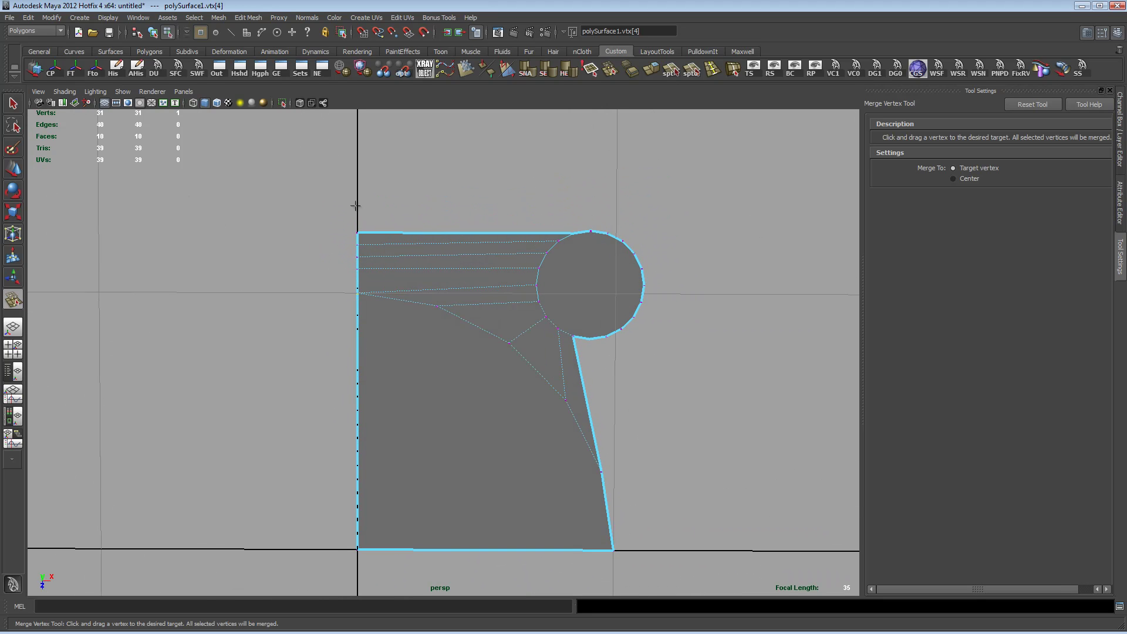
{"action": "middle_click_drag", "start_coordinate": [654, 315], "coordinate": [511, 243], "text": "alt"}
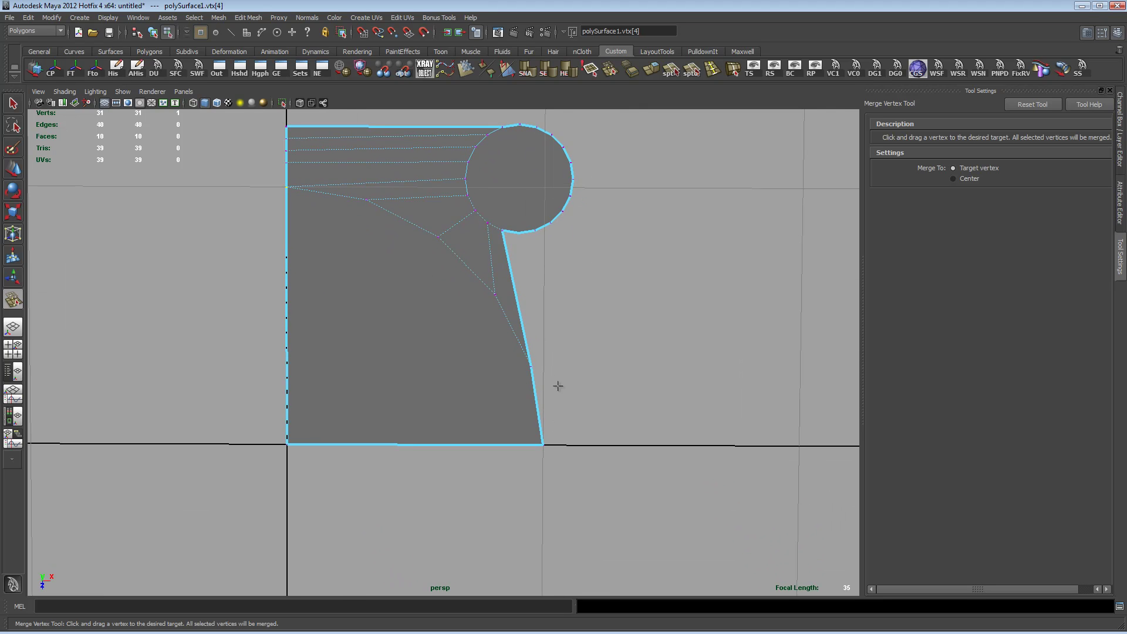
{"action": "key", "text": "q"}
{"action": "right_click", "coordinate": [517, 332]}
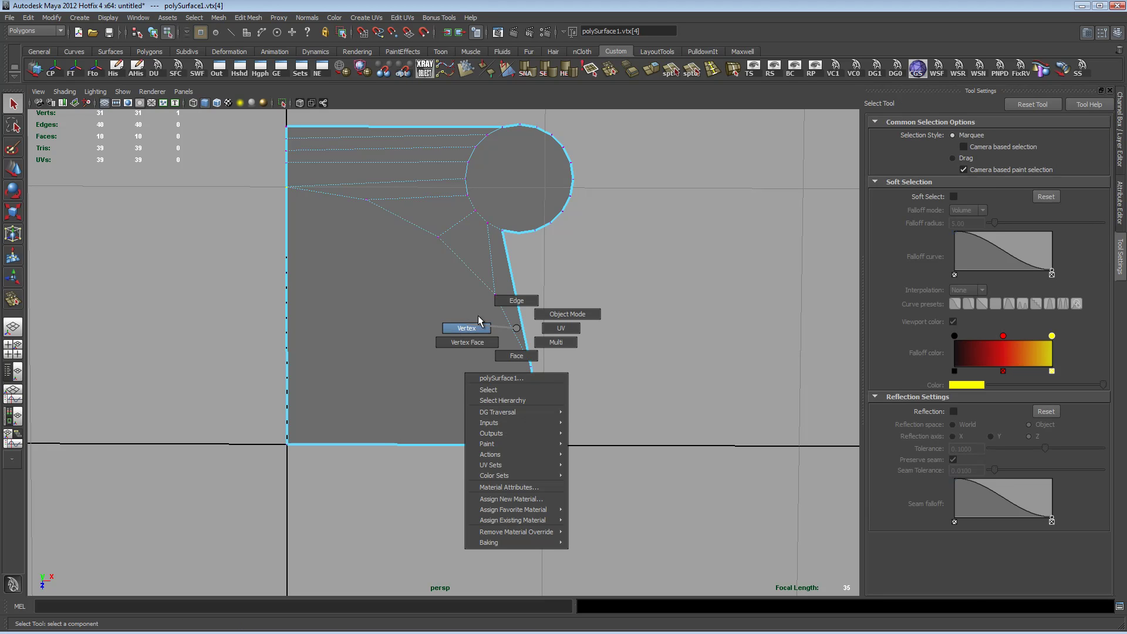
{"action": "left_click", "coordinate": [516, 298]}
{"action": "left_click", "coordinate": [515, 291]}
{"action": "left_click", "coordinate": [534, 398], "text": "shift"}
{"action": "right_click_drag", "start_coordinate": [576, 377], "coordinate": [581, 397], "text": "shift"}
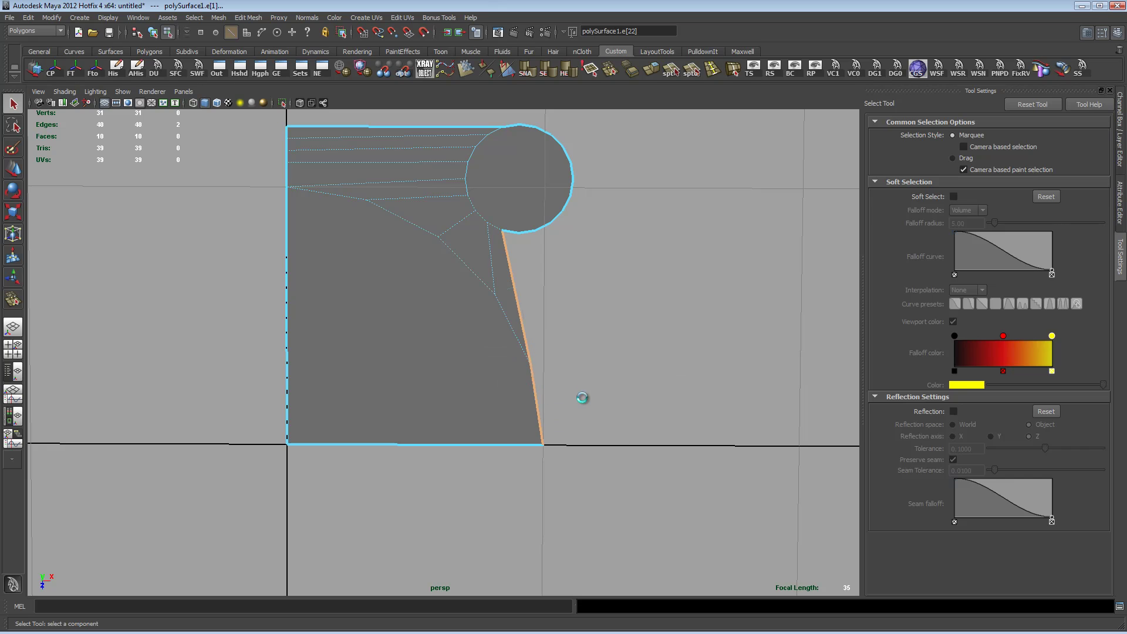
{"action": "left_click", "coordinate": [681, 266]}
{"action": "left_click_drag", "start_coordinate": [600, 337], "coordinate": [574, 338]}
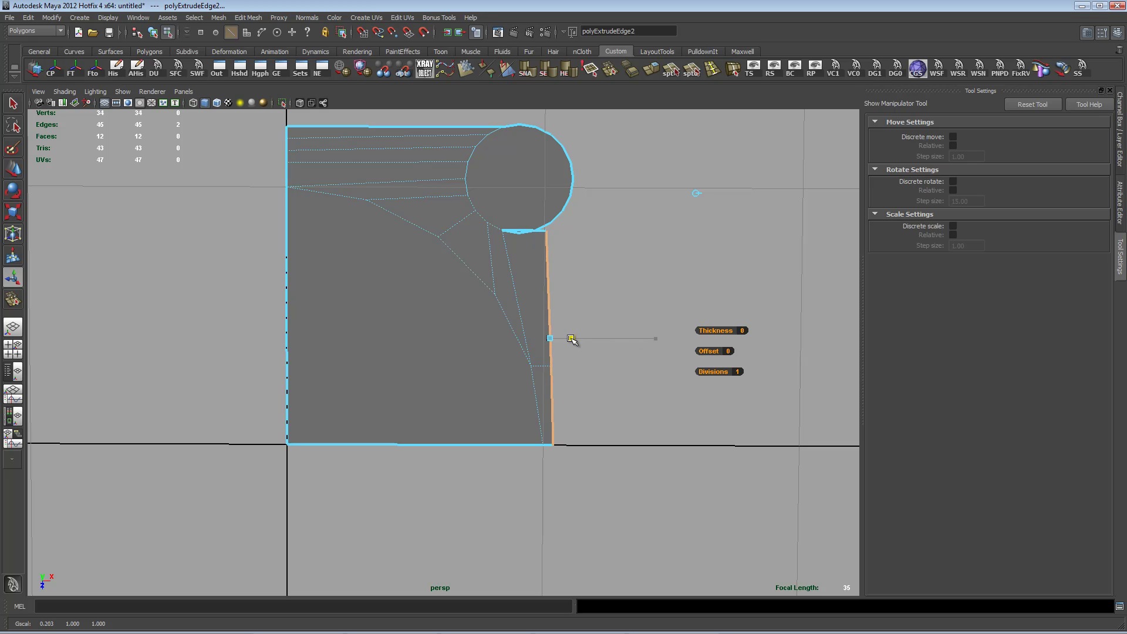
{"action": "left_click_drag", "start_coordinate": [648, 338], "coordinate": [574, 339]}
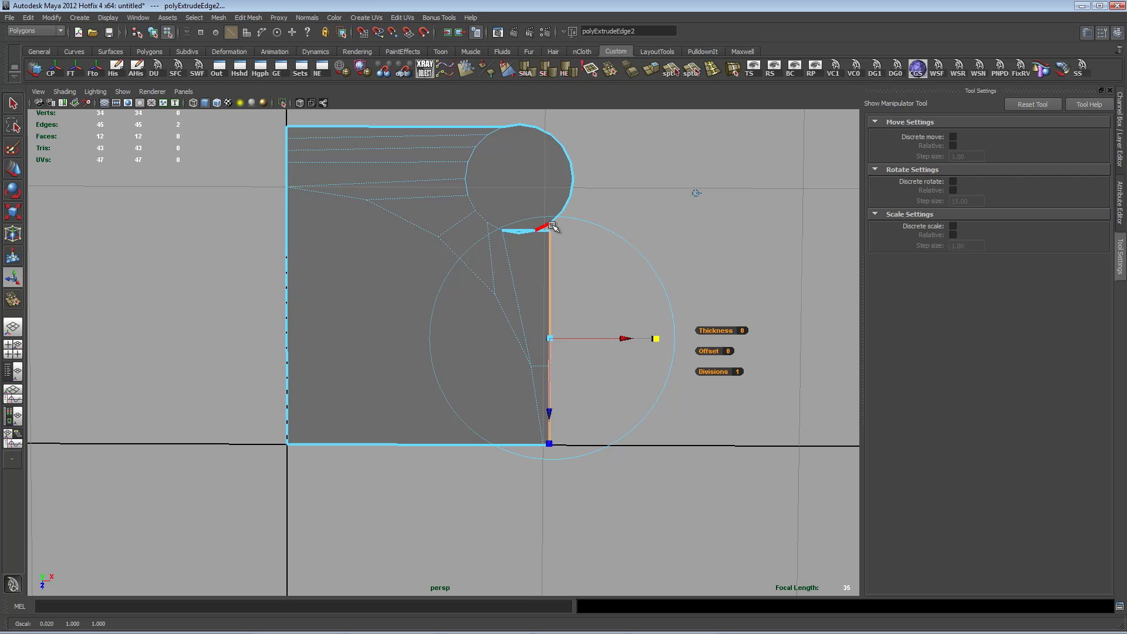
- Move the two flattened border edges between the small disc and the X axis farther outward to about X 1.071
{"action": "right_click_drag", "start_coordinate": [315, 330], "coordinate": [522, 322], "text": "alt"}
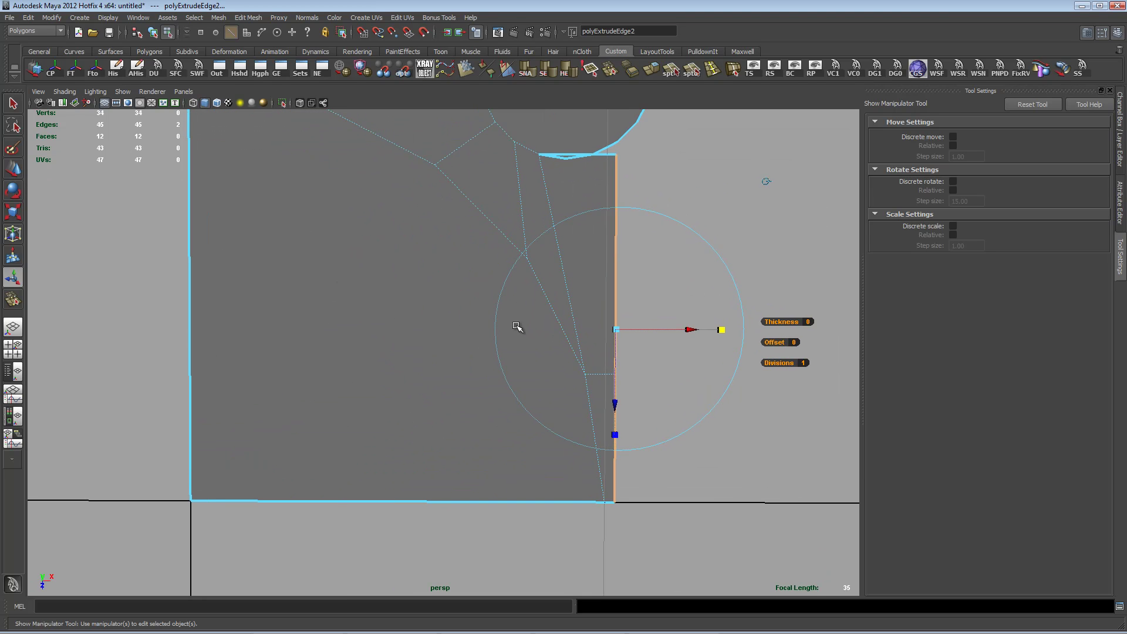
{"action": "right_click", "coordinate": [608, 162]}
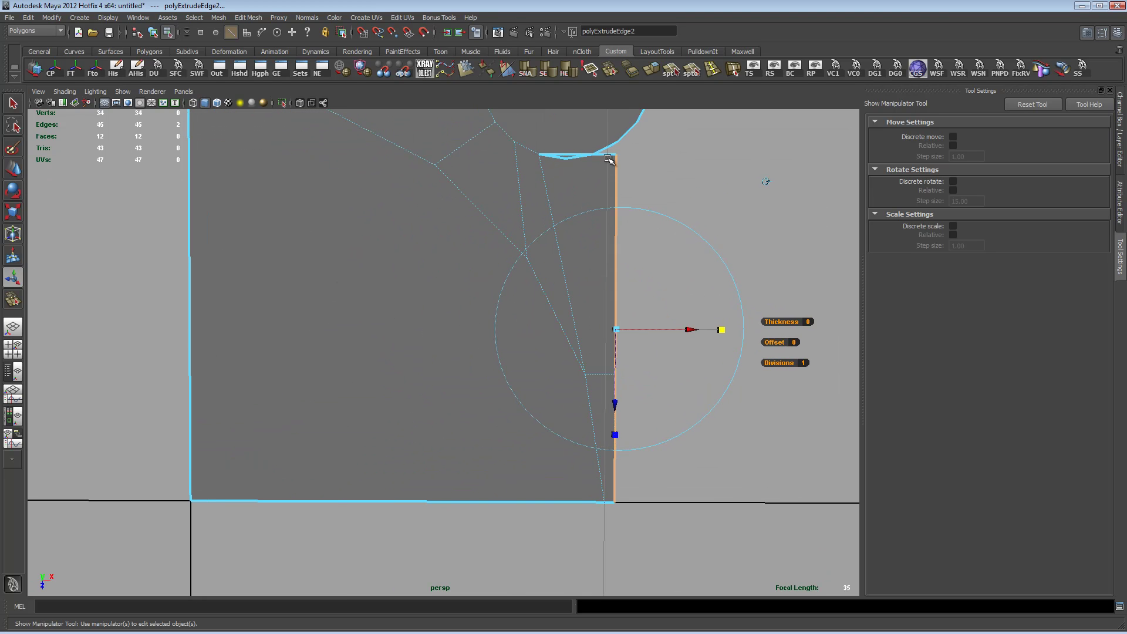
{"action": "left_click", "coordinate": [608, 160]}
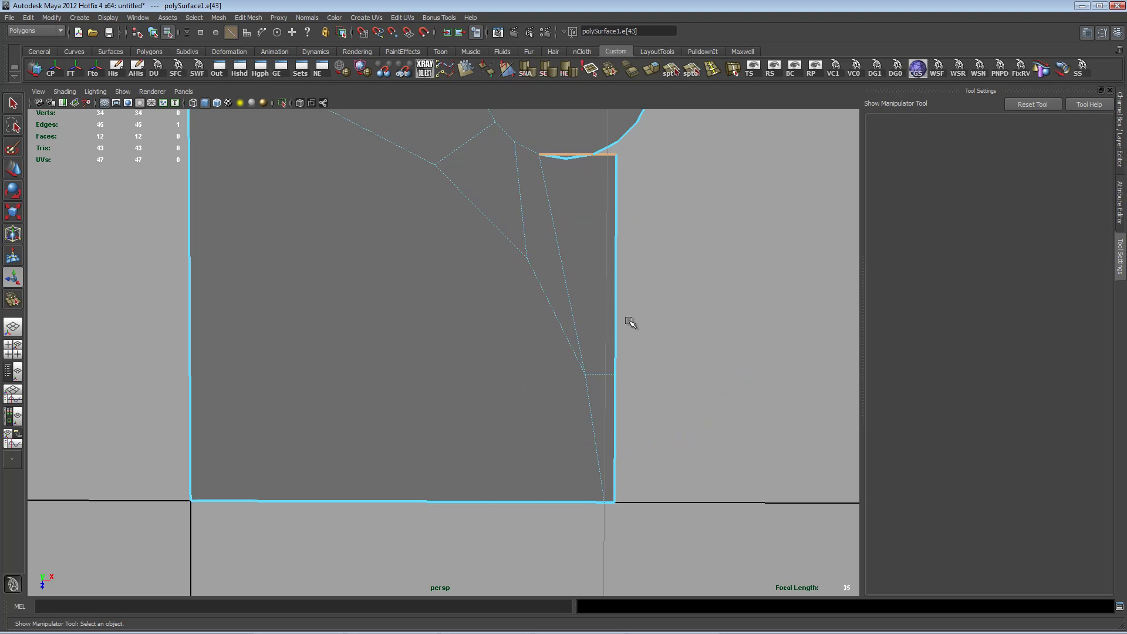
{"action": "left_click", "coordinate": [614, 304]}
{"action": "left_click", "coordinate": [615, 411], "text": "shift"}
{"action": "key", "text": "w"}
{"action": "left_click_drag", "start_coordinate": [690, 330], "coordinate": [710, 329]}
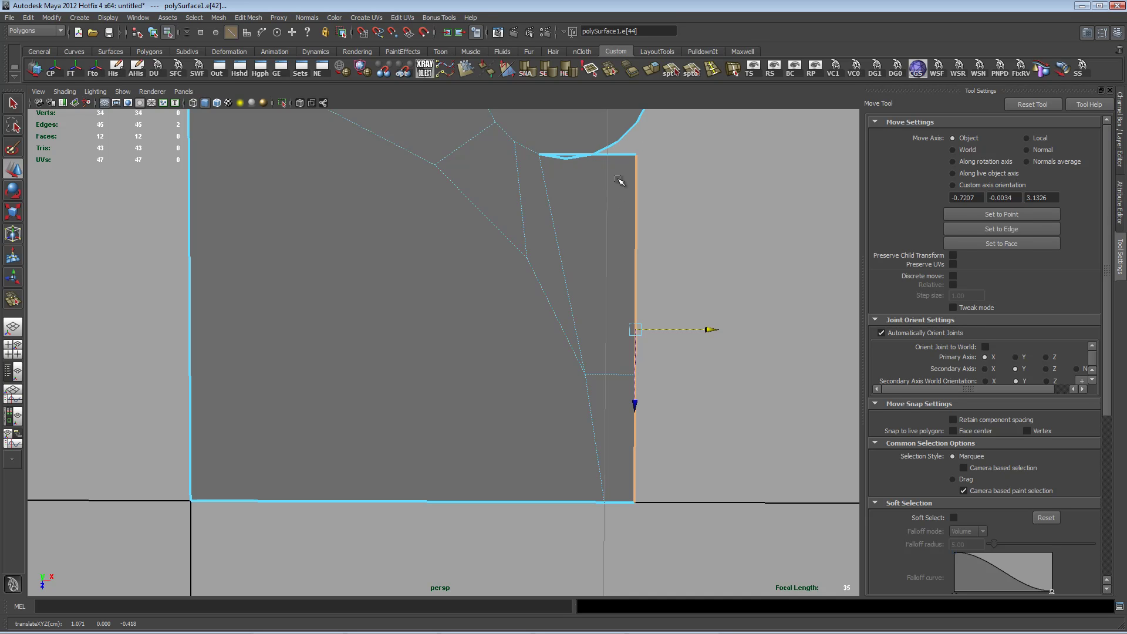
- Insert three equally spaced edge loops lengthwise through the new strip between the small disc and the X axis
{"action": "left_click", "coordinate": [619, 155]}
{"action": "right_click_drag", "start_coordinate": [707, 191], "coordinate": [748, 265], "text": "shift"}
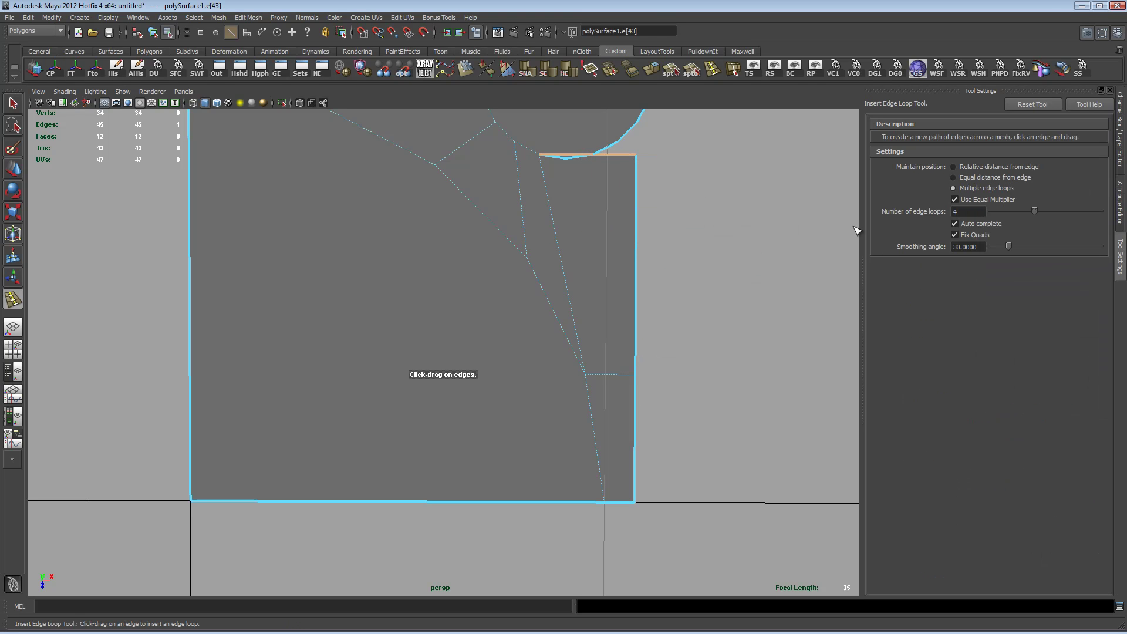
{"action": "left_click", "coordinate": [963, 212]}
{"action": "type", "text": "3"}
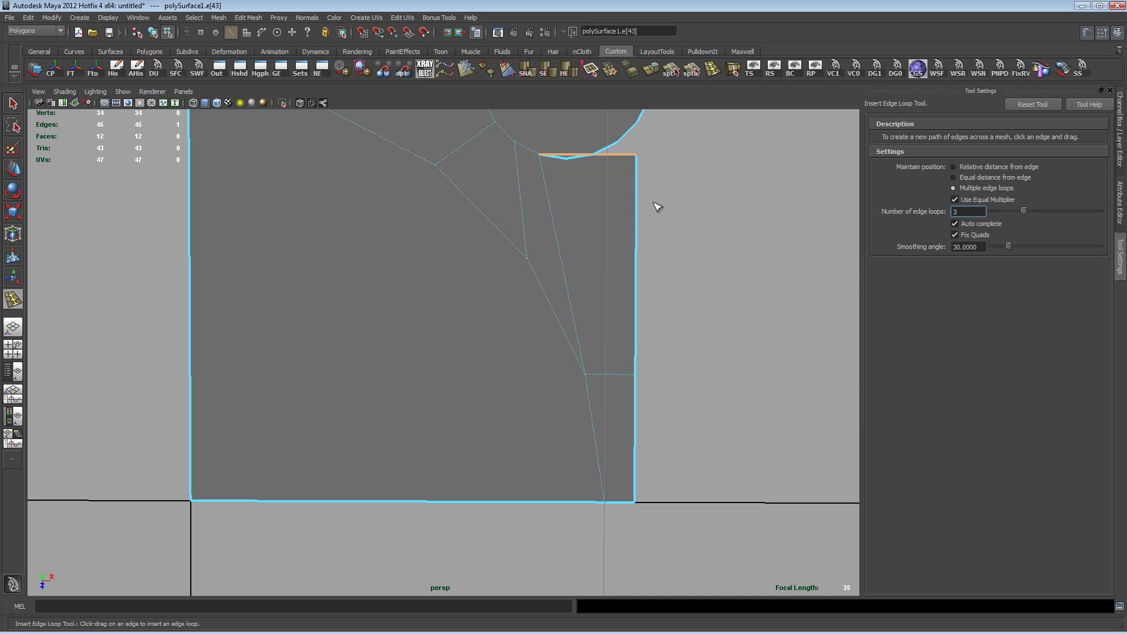
{"action": "left_click", "coordinate": [619, 158]}
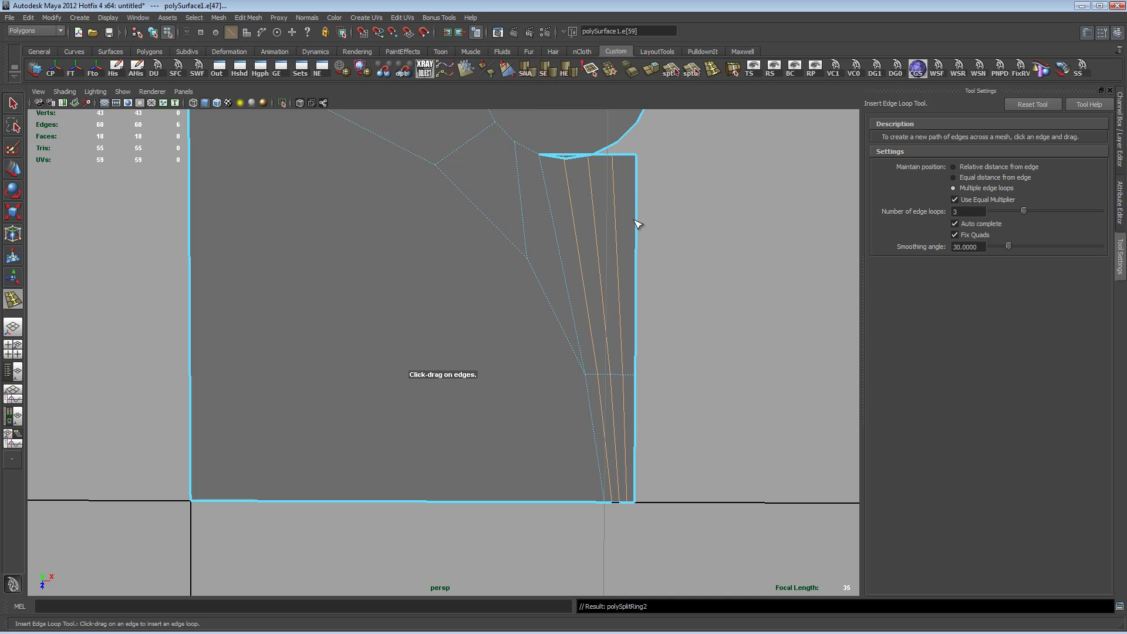
{"action": "key", "text": "q"}
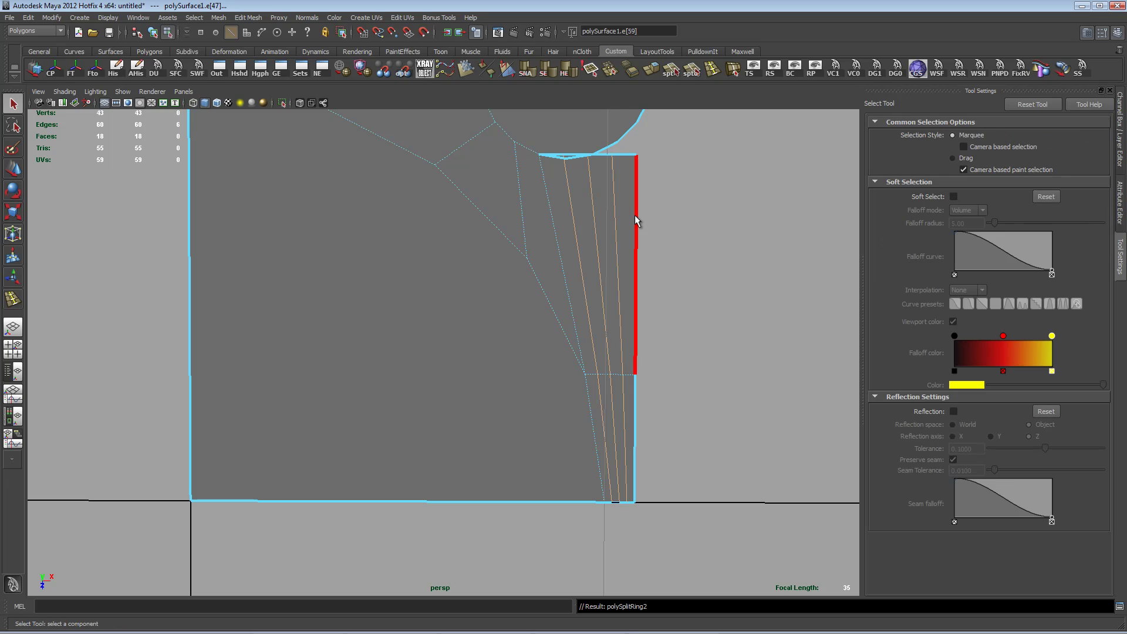
- Merge the strip's upper end vertices one by one onto the matching vertices of the small disc's rim
{"action": "right_click", "coordinate": [635, 215], "text": "shift"}
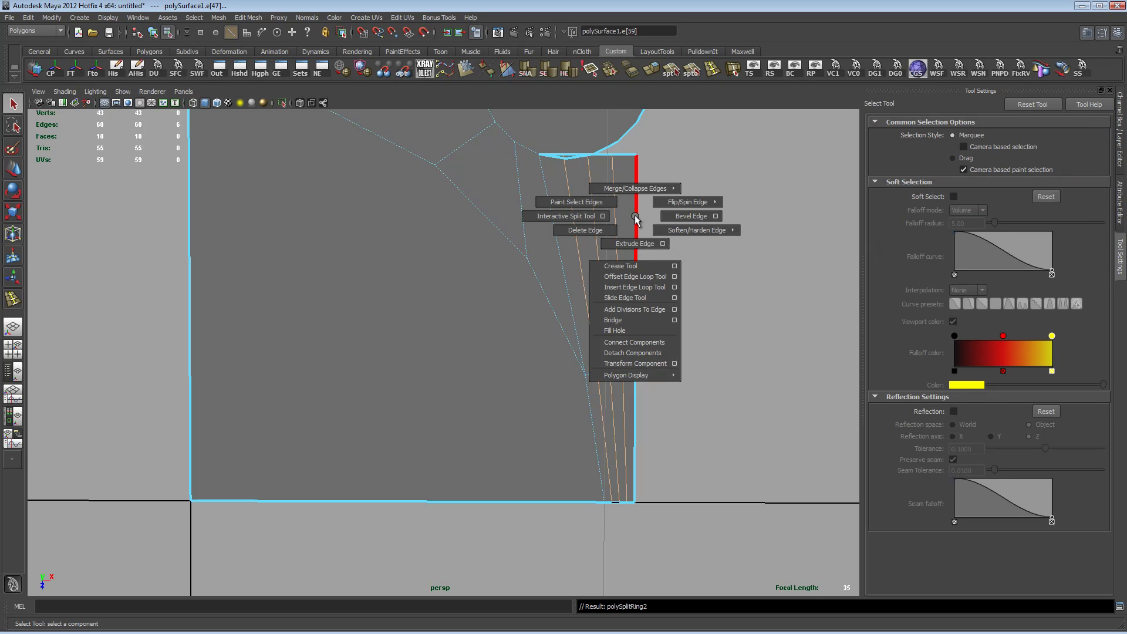
{"action": "right_click", "coordinate": [620, 198]}
{"action": "left_click", "coordinate": [586, 200]}
{"action": "left_click", "coordinate": [565, 157]}
{"action": "mouse_move", "coordinate": [608, 202]}
{"action": "right_mouse_down", "text": "shift"}
{"action": "mouse_move", "coordinate": [607, 188]}
{"action": "mouse_move", "coordinate": [596, 190]}
{"action": "right_mouse_up", "text": "shift"}
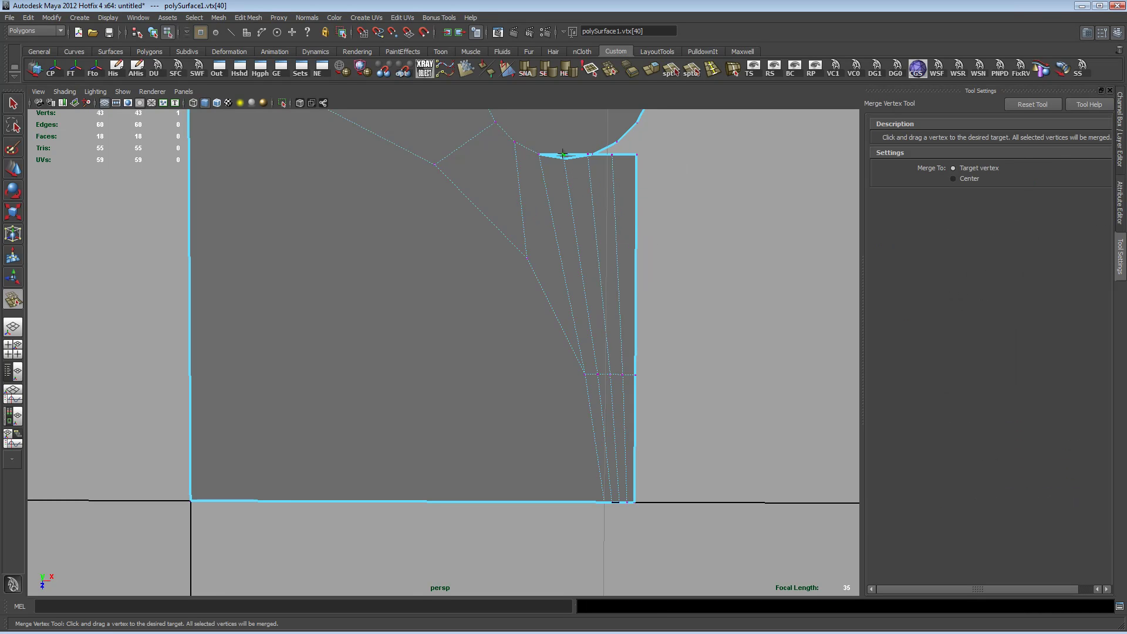
{"action": "left_click_drag", "start_coordinate": [564, 155], "coordinate": [637, 122]}
- Examine the merged topology around the small disc and along both border strips down to the X axis
{"action": "right_click_drag", "start_coordinate": [674, 234], "coordinate": [529, 249], "text": "alt"}
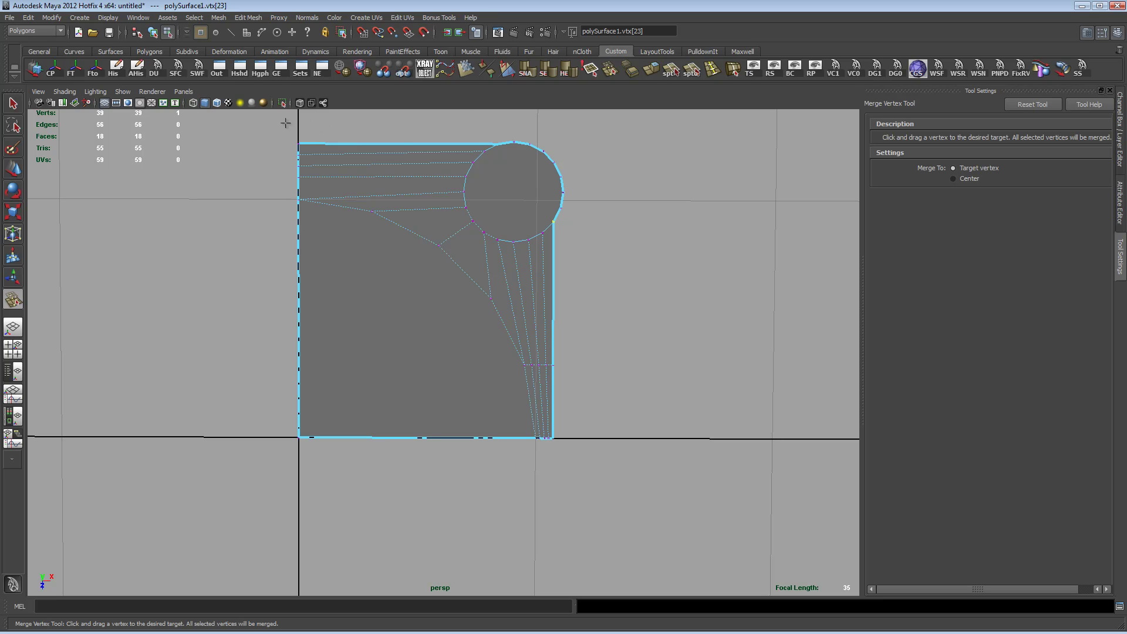
{"action": "right_click_drag", "start_coordinate": [443, 304], "coordinate": [438, 272], "text": "alt"}
{"action": "middle_click_drag", "start_coordinate": [460, 270], "coordinate": [456, 282], "text": "alt"}
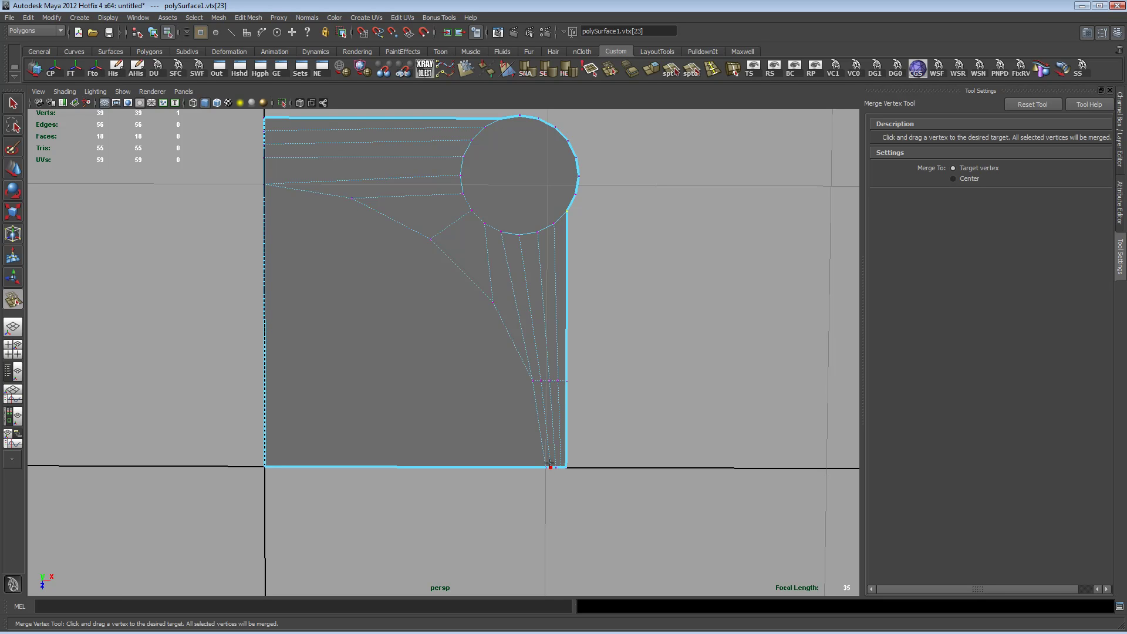
{"action": "key", "text": "q"}
{"action": "right_click", "coordinate": [558, 385]}
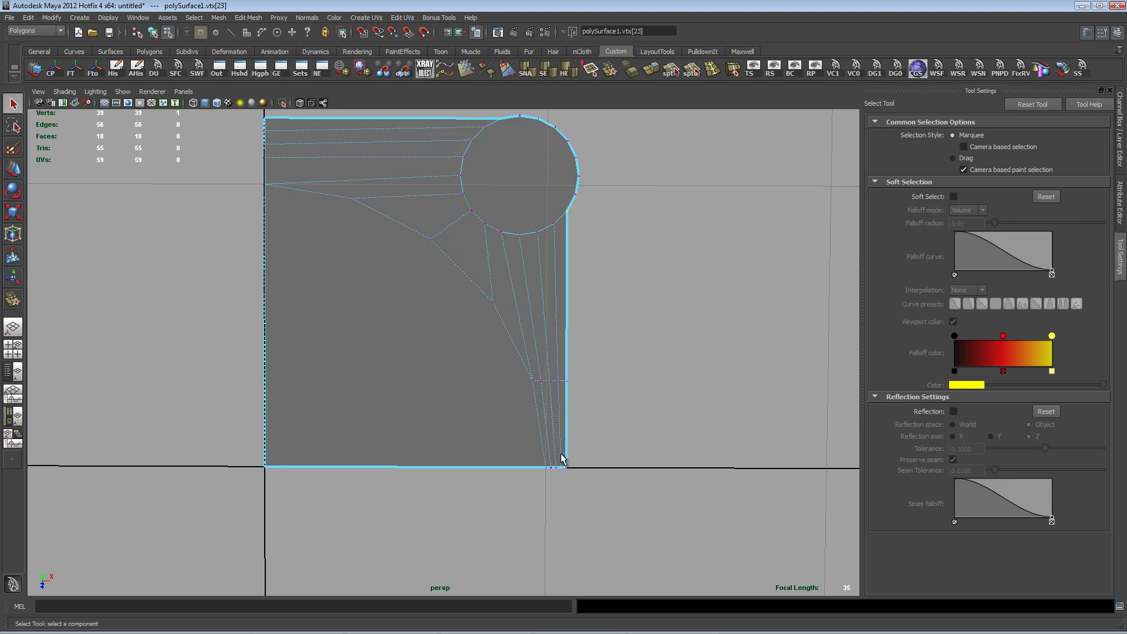
{"action": "right_click_drag", "start_coordinate": [478, 387], "coordinate": [430, 200], "text": "alt"}
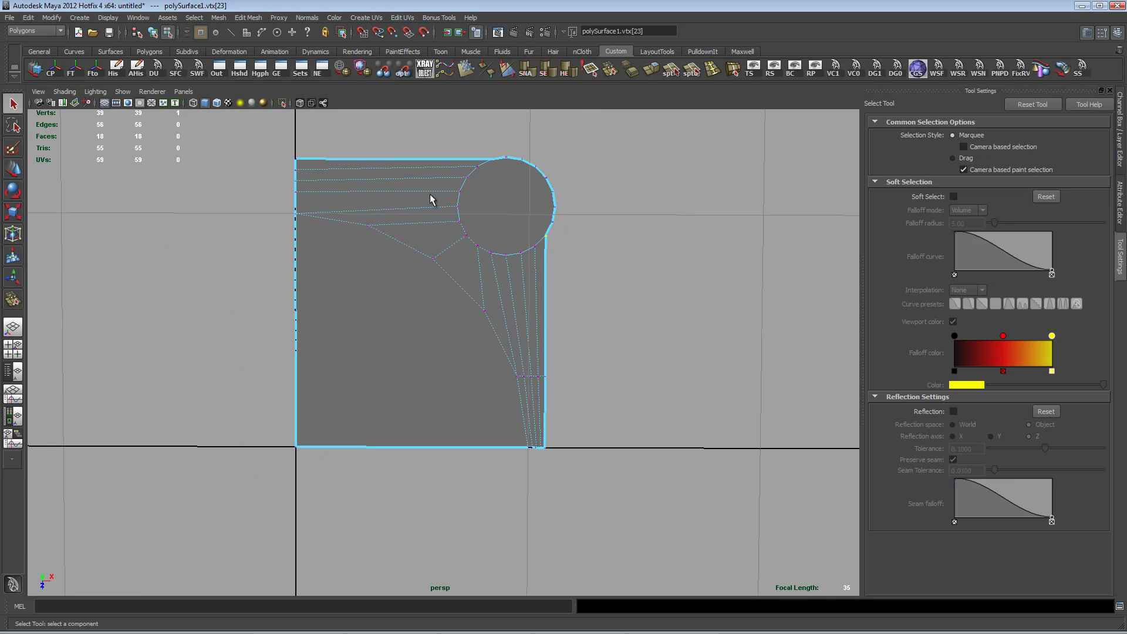
{"action": "right_click_drag", "start_coordinate": [356, 382], "coordinate": [626, 358], "text": "alt"}
{"action": "middle_click_drag", "start_coordinate": [626, 357], "coordinate": [646, 380], "text": "alt"}
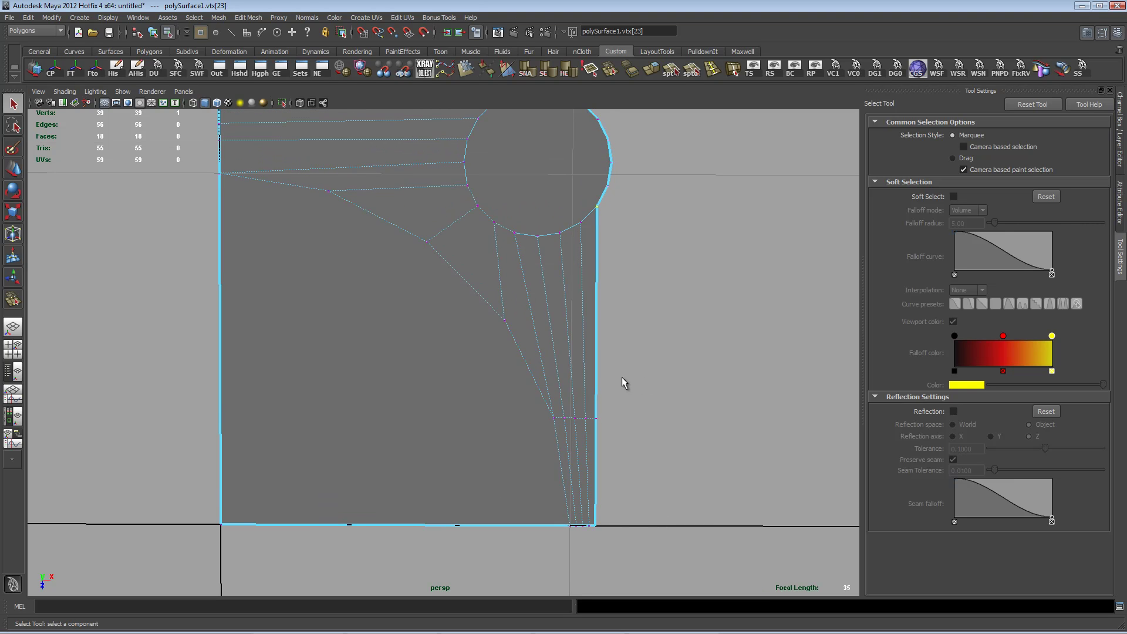
{"action": "middle_click_drag", "start_coordinate": [569, 423], "coordinate": [594, 399], "text": "alt"}
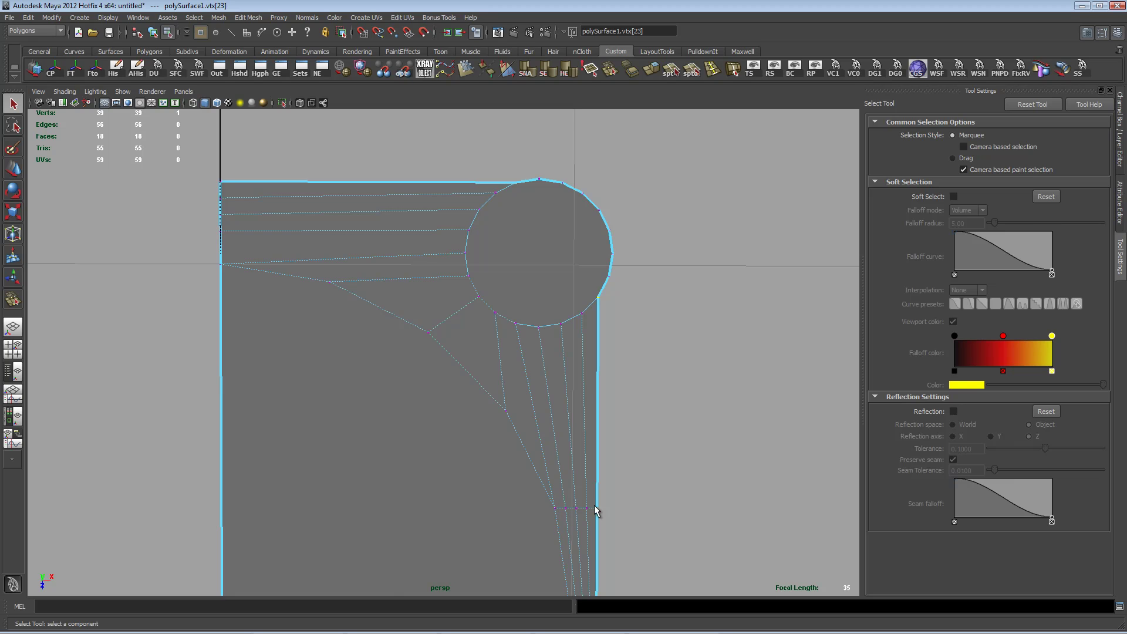
{"action": "middle_click_drag", "start_coordinate": [537, 373], "coordinate": [691, 380], "text": "alt"}
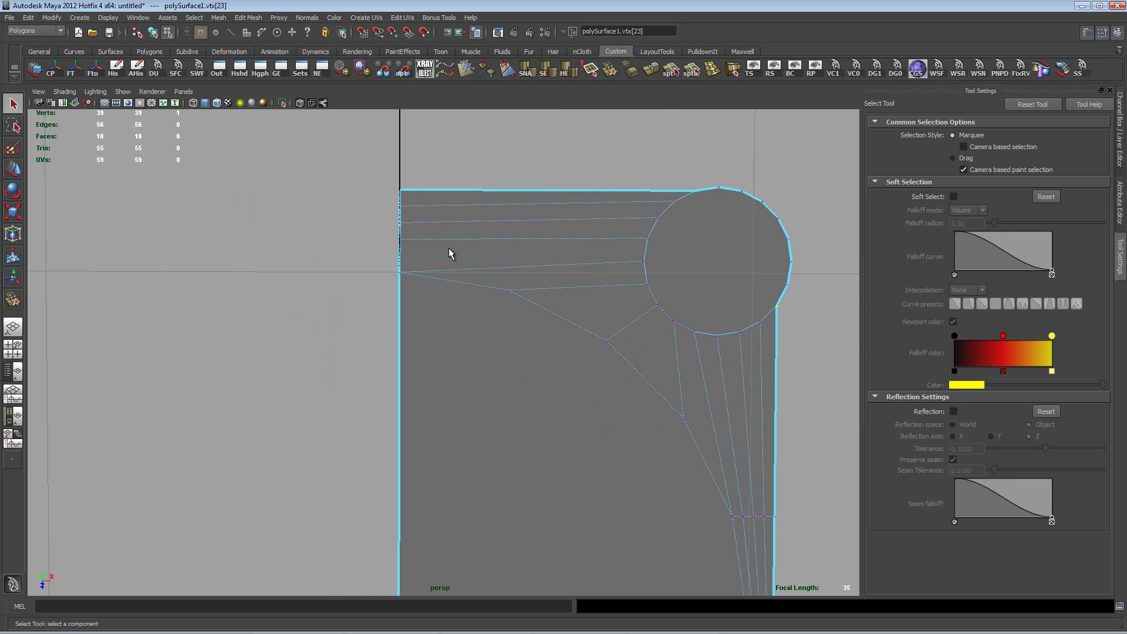
{"action": "right_click_drag", "start_coordinate": [657, 326], "coordinate": [626, 442], "text": "alt"}
{"action": "right_click_drag", "start_coordinate": [511, 407], "coordinate": [531, 407], "text": "alt"}
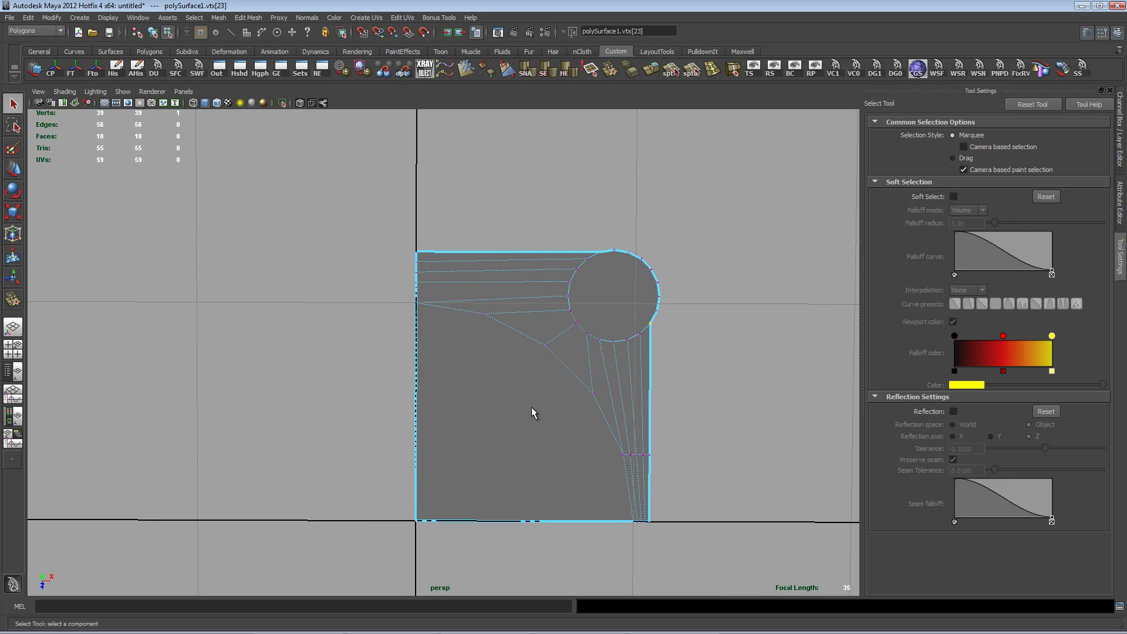
- Extrude the whole outer border, including the small disc's outer arc, outward along world X and Z
{"action": "right_click_drag", "start_coordinate": [516, 276], "coordinate": [515, 251]}
{"action": "left_click", "coordinate": [515, 251]}
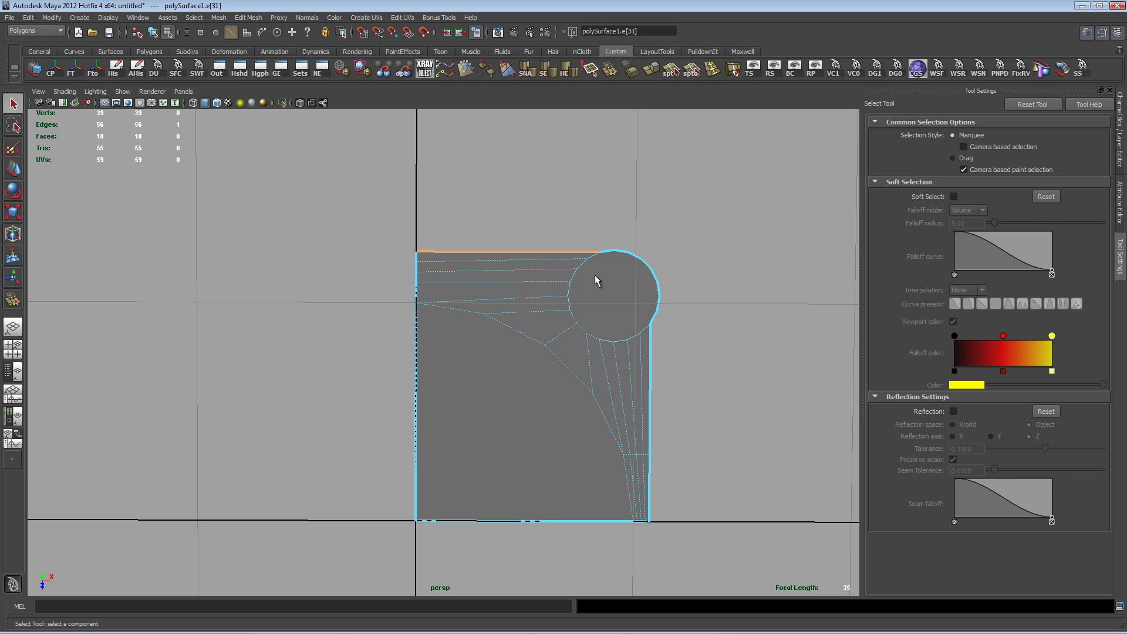
{"action": "right_click_drag", "start_coordinate": [718, 418], "coordinate": [721, 440], "text": "shift"}
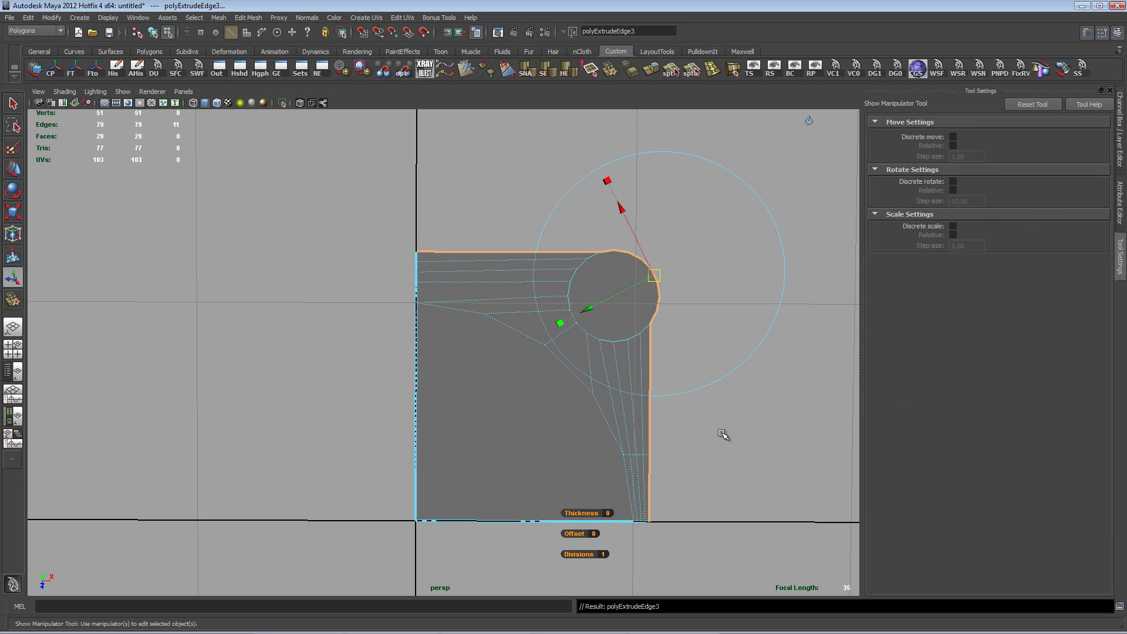
{"action": "left_click", "coordinate": [810, 121]}
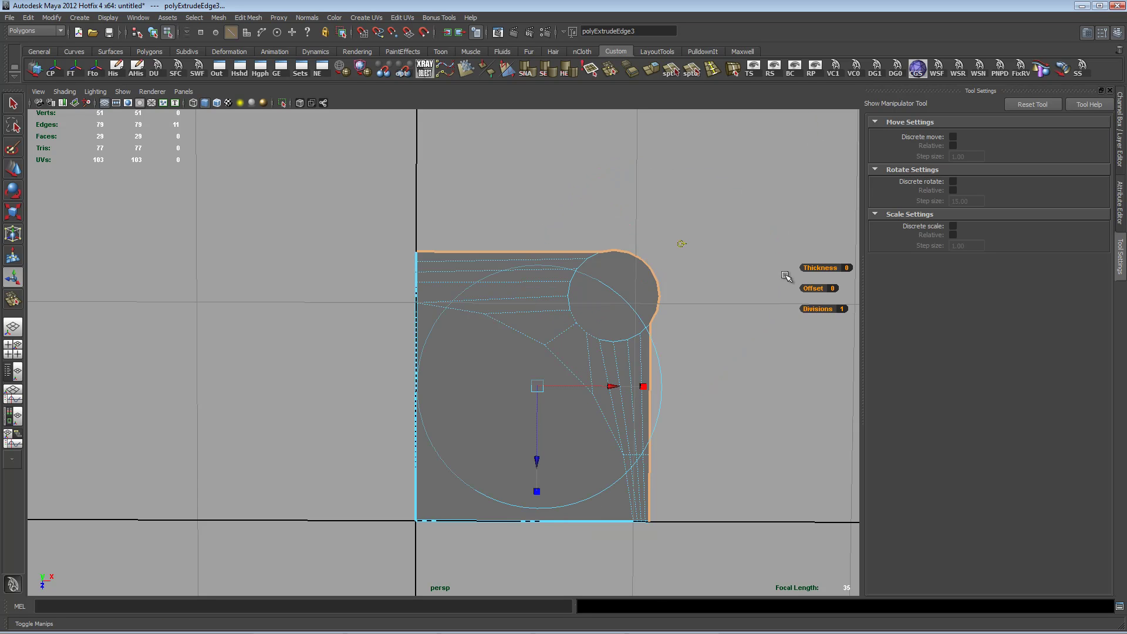
{"action": "left_click_drag", "start_coordinate": [612, 385], "coordinate": [628, 386]}
{"action": "left_click_drag", "start_coordinate": [552, 461], "coordinate": [550, 450]}
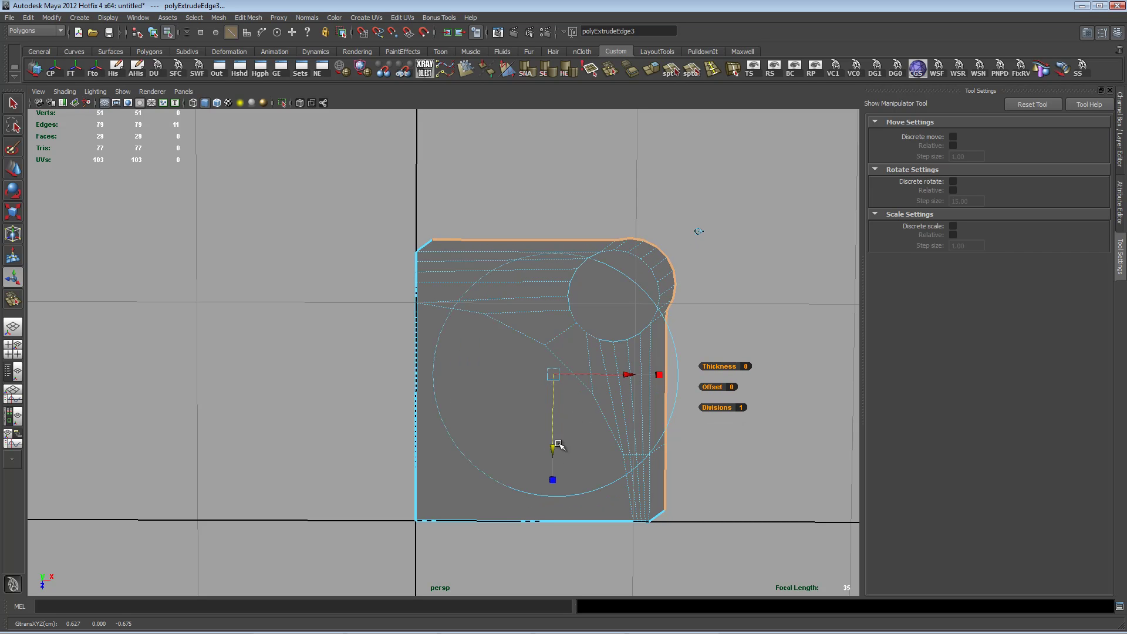
{"action": "left_click_drag", "start_coordinate": [552, 449], "coordinate": [549, 448]}
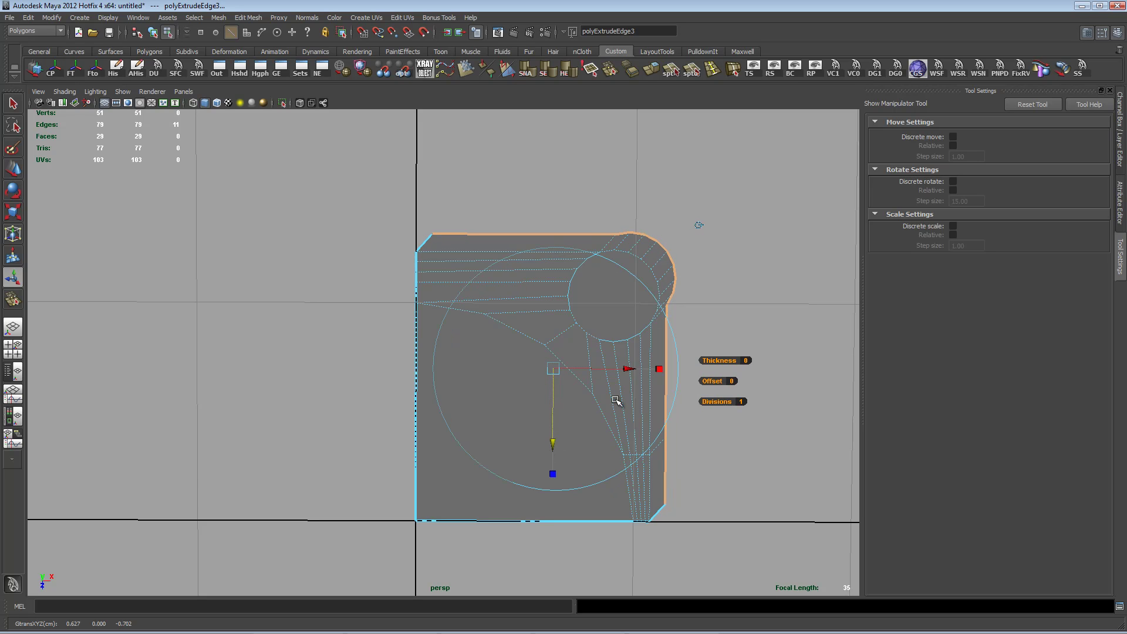
{"action": "left_click_drag", "start_coordinate": [632, 370], "coordinate": [628, 373]}
{"action": "left_click_drag", "start_coordinate": [563, 442], "coordinate": [560, 437]}
- Snap the extruded border's end vertex nearest the Z axis onto the axis in X, closing the slanted corner
{"action": "right_click_drag", "start_coordinate": [467, 252], "coordinate": [424, 252]}
{"action": "left_click_drag", "start_coordinate": [433, 215], "coordinate": [454, 239]}
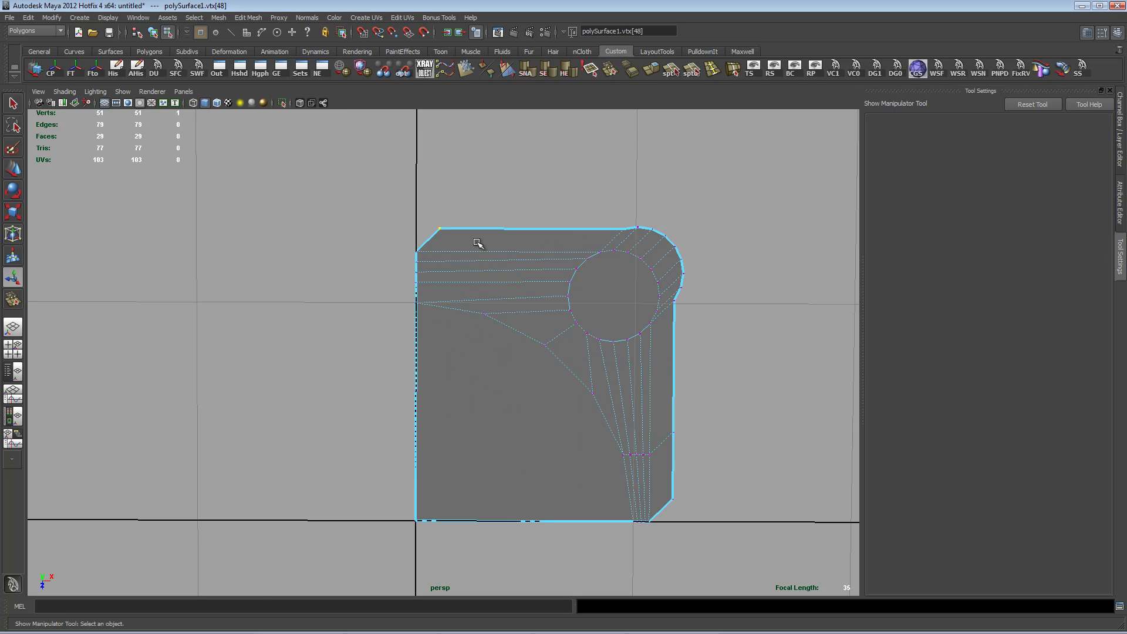
{"action": "right_click", "coordinate": [478, 242], "text": "shift"}
{"action": "right_click_drag", "start_coordinate": [478, 242], "coordinate": [516, 242], "text": "shift"}
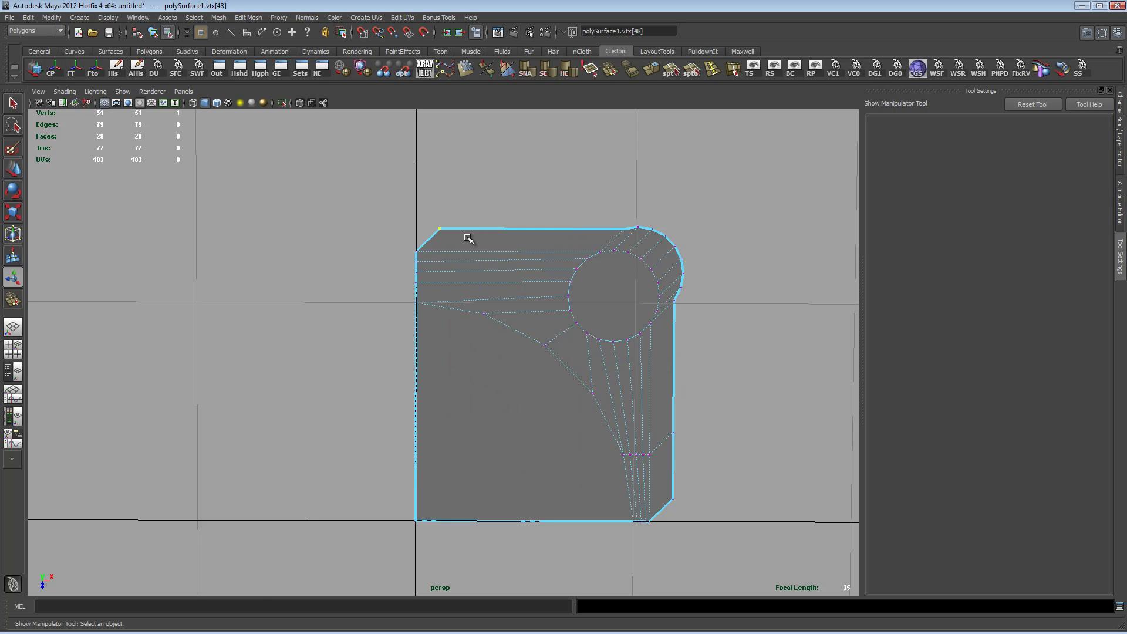
{"action": "key", "text": "w"}
{"action": "left_click_drag", "start_coordinate": [514, 228], "coordinate": [551, 229]}
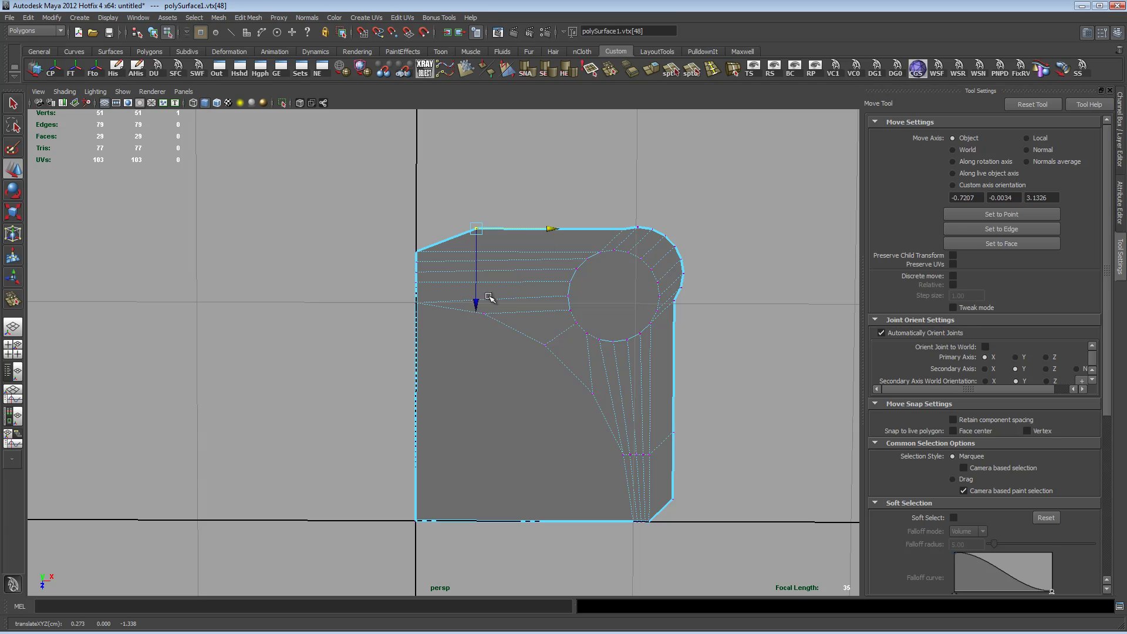
{"action": "key", "text": "v"}
{"action": "middle_click", "coordinate": [418, 253]}
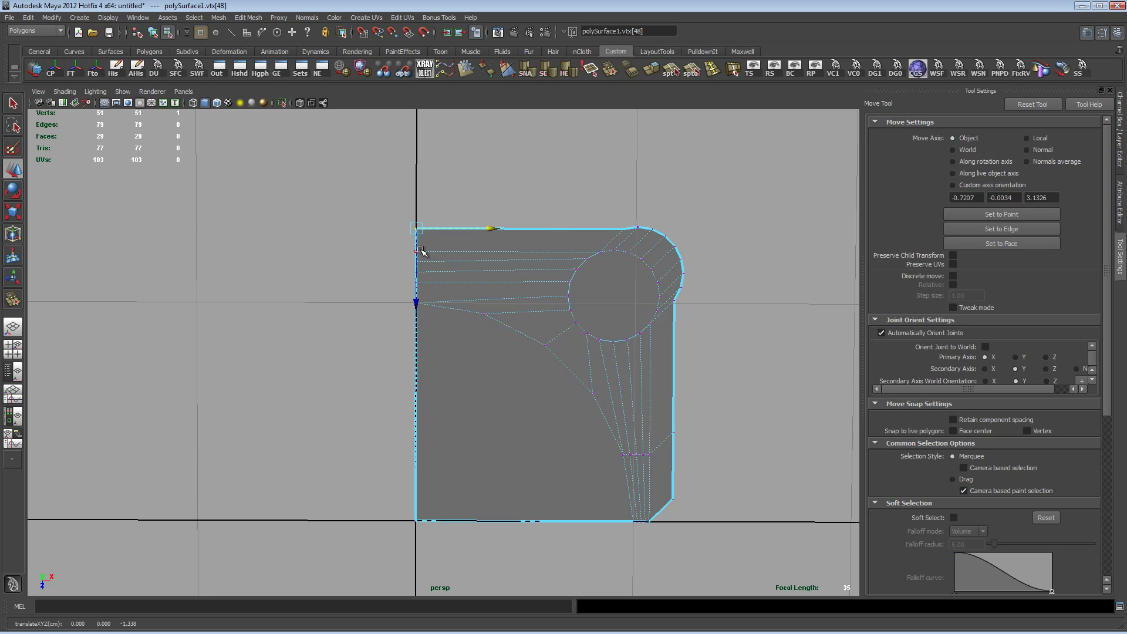
- Snap the extruded border's end vertex nearest the X axis onto the axis in Z, closing the slanted corner
{"action": "left_click", "coordinate": [672, 498]}
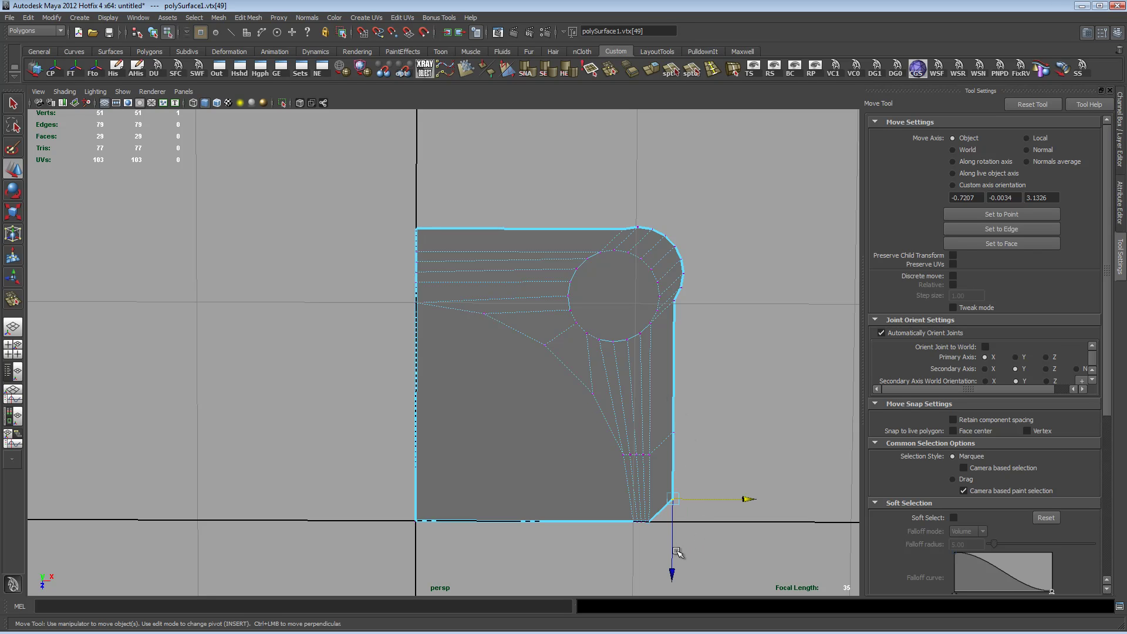
{"action": "left_click_drag", "start_coordinate": [671, 573], "coordinate": [671, 547]}
{"action": "left_click", "coordinate": [671, 570]}
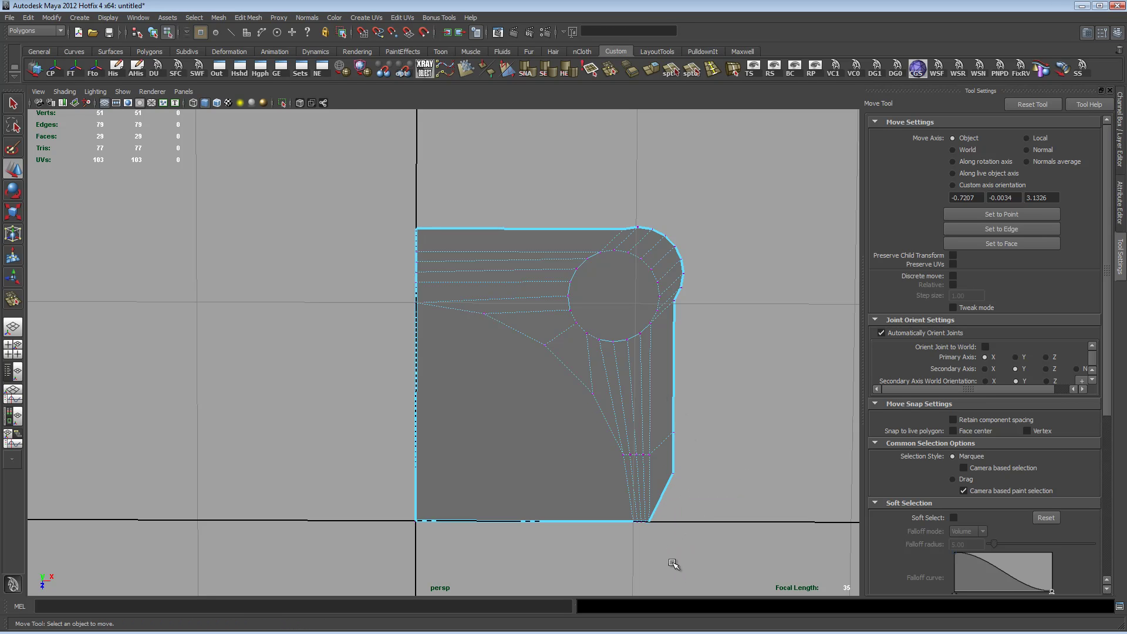
{"action": "left_click_drag", "start_coordinate": [662, 467], "coordinate": [687, 485]}
{"action": "left_click_drag", "start_coordinate": [673, 541], "coordinate": [673, 561]}
{"action": "key", "text": "v"}
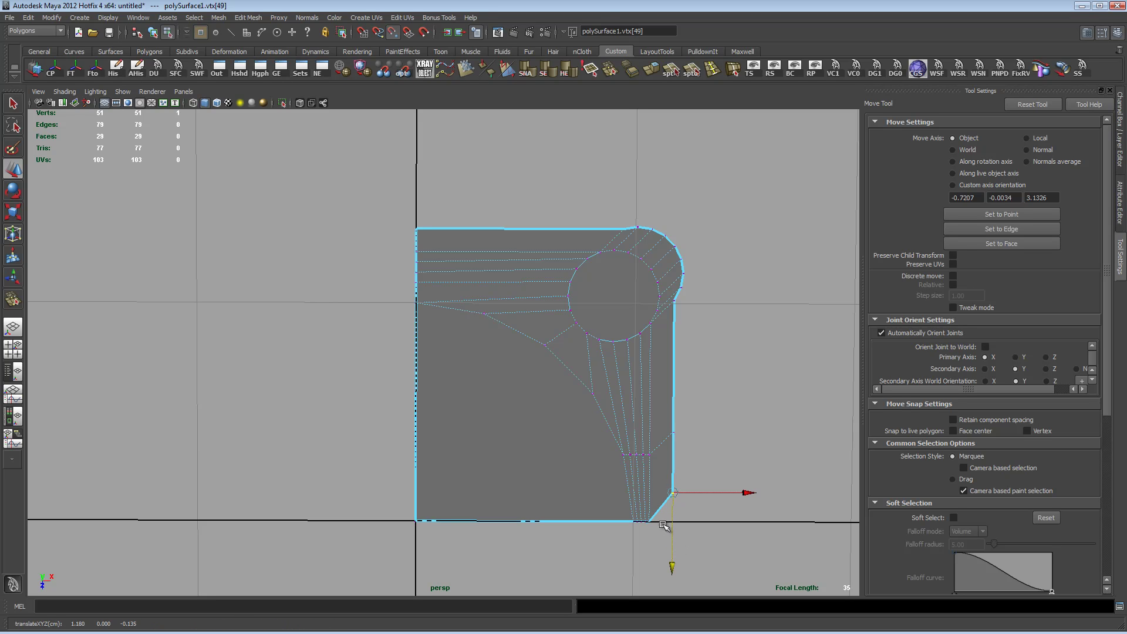
{"action": "middle_click_drag", "start_coordinate": [650, 520], "coordinate": [650, 520]}
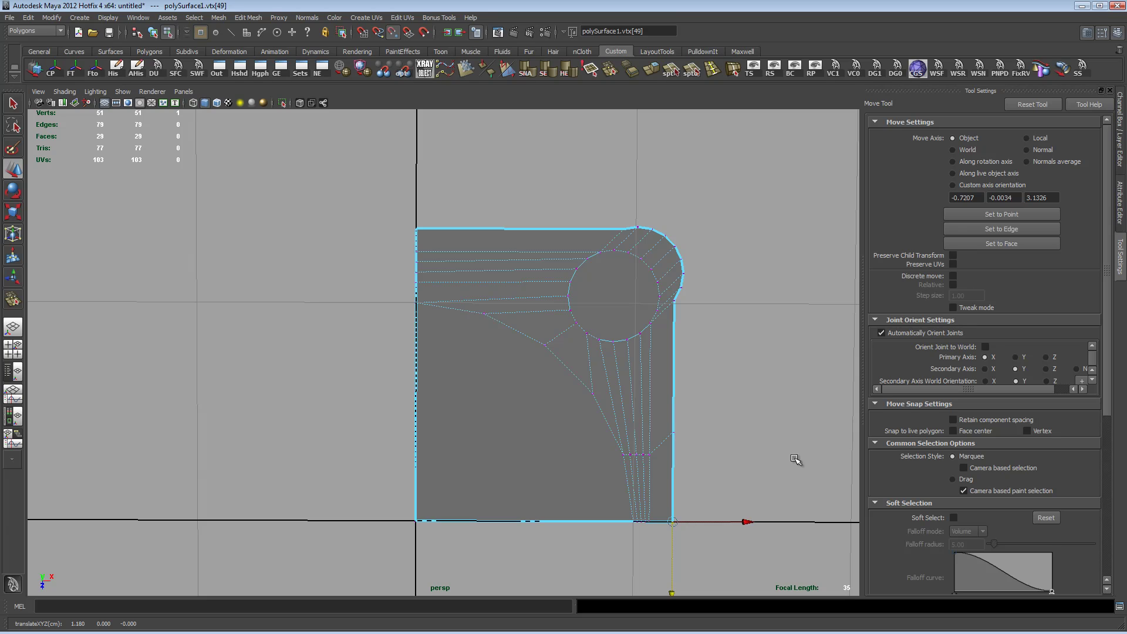
{"action": "key", "text": "v"}
- Move the rim's long outer edge facing the Z side slightly outward along Z, level with the arc's top
{"action": "right_click_drag", "start_coordinate": [529, 244], "coordinate": [529, 213]}
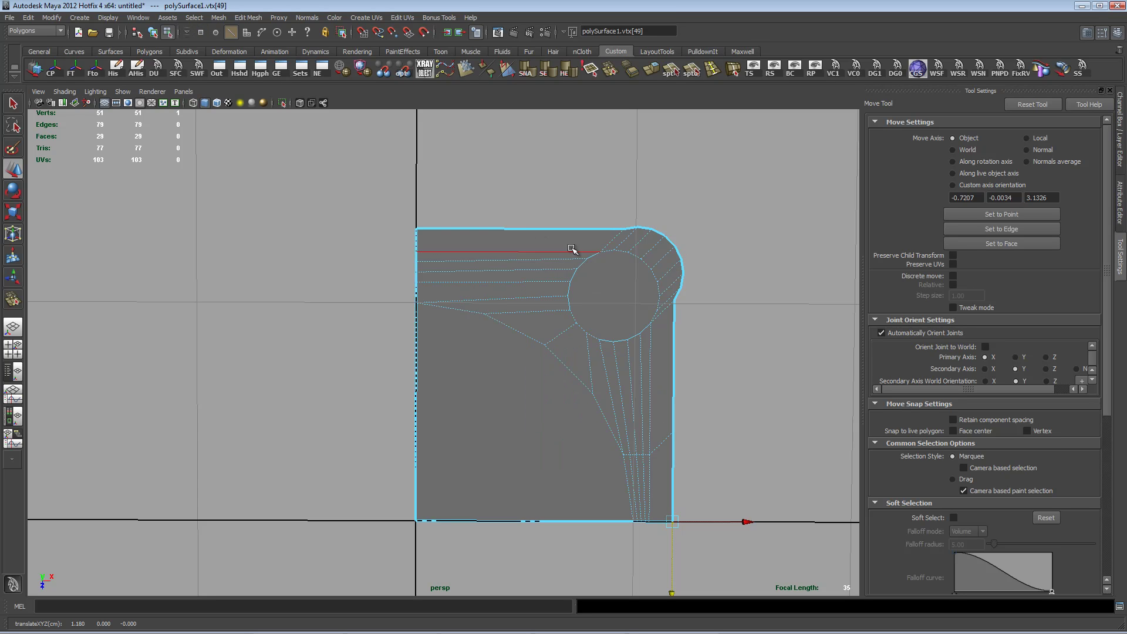
{"action": "left_click", "coordinate": [565, 229]}
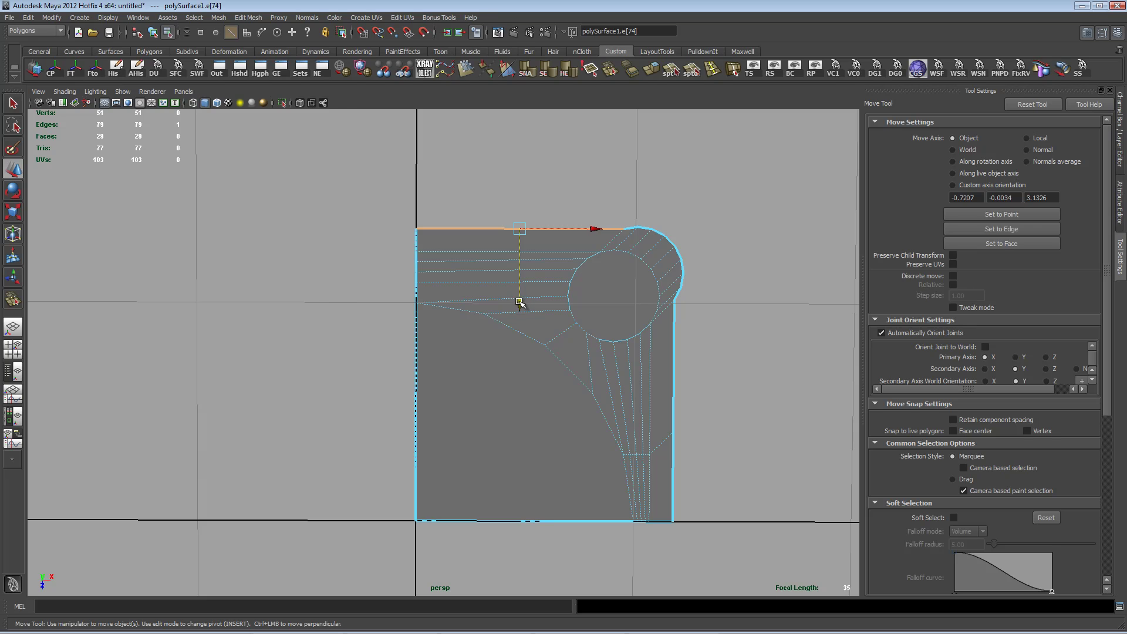
{"action": "left_click_drag", "start_coordinate": [518, 300], "coordinate": [517, 302]}
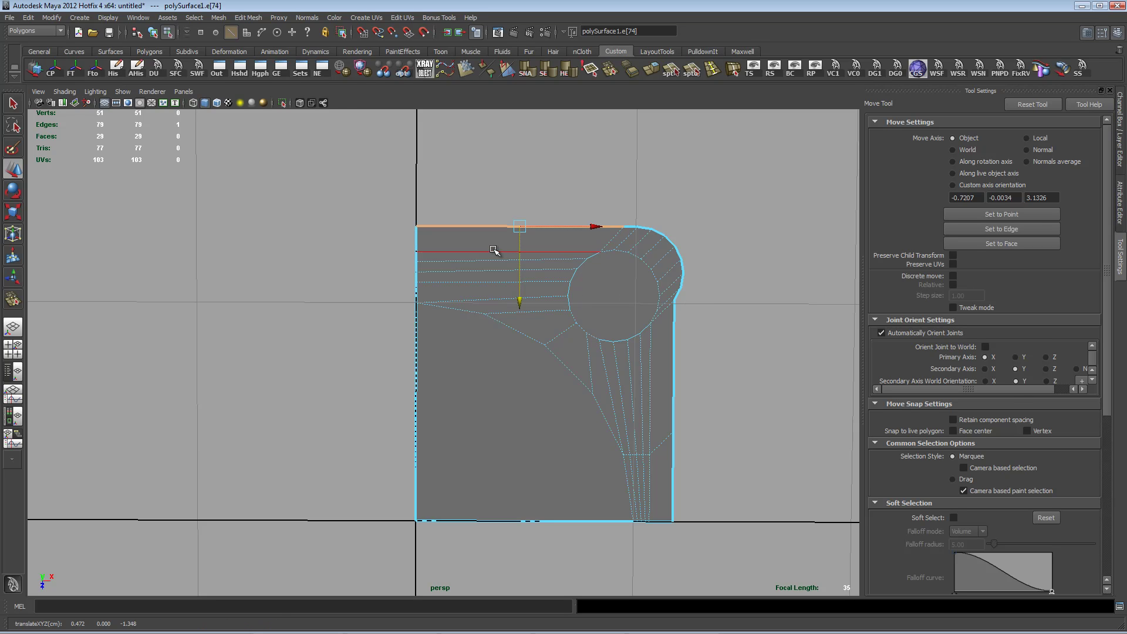
- Slide the rim's end vertex and the strip's end vertices along the Z axis so the strip narrows toward the axis
{"action": "right_click_drag", "start_coordinate": [432, 240], "coordinate": [377, 245]}
{"action": "left_click_drag", "start_coordinate": [403, 217], "coordinate": [439, 241]}
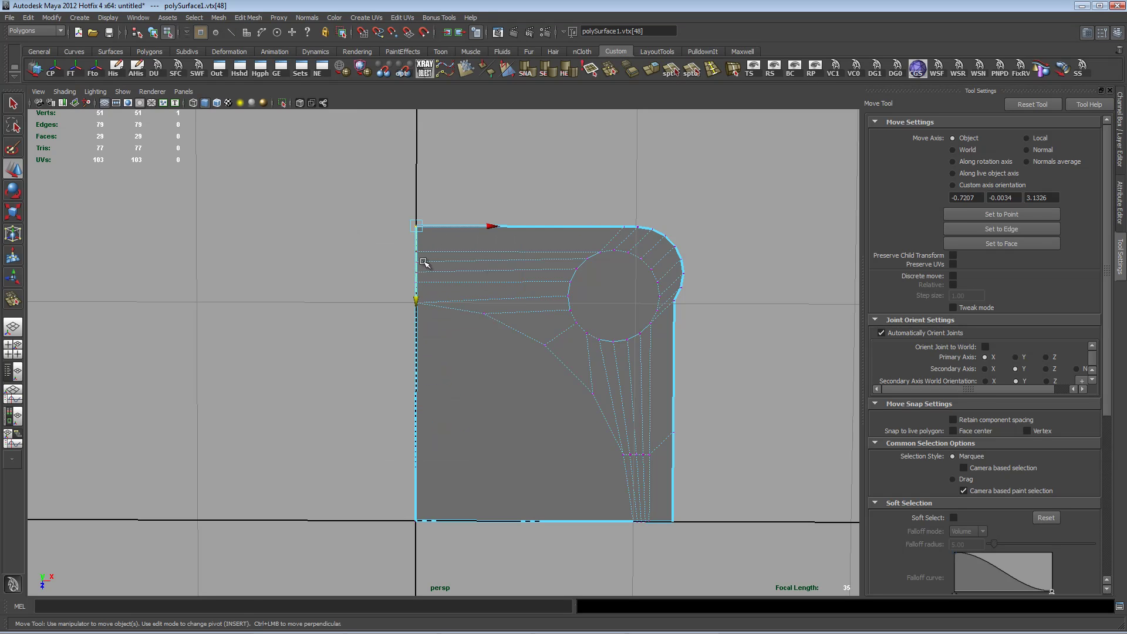
{"action": "left_click_drag", "start_coordinate": [415, 300], "coordinate": [418, 312]}
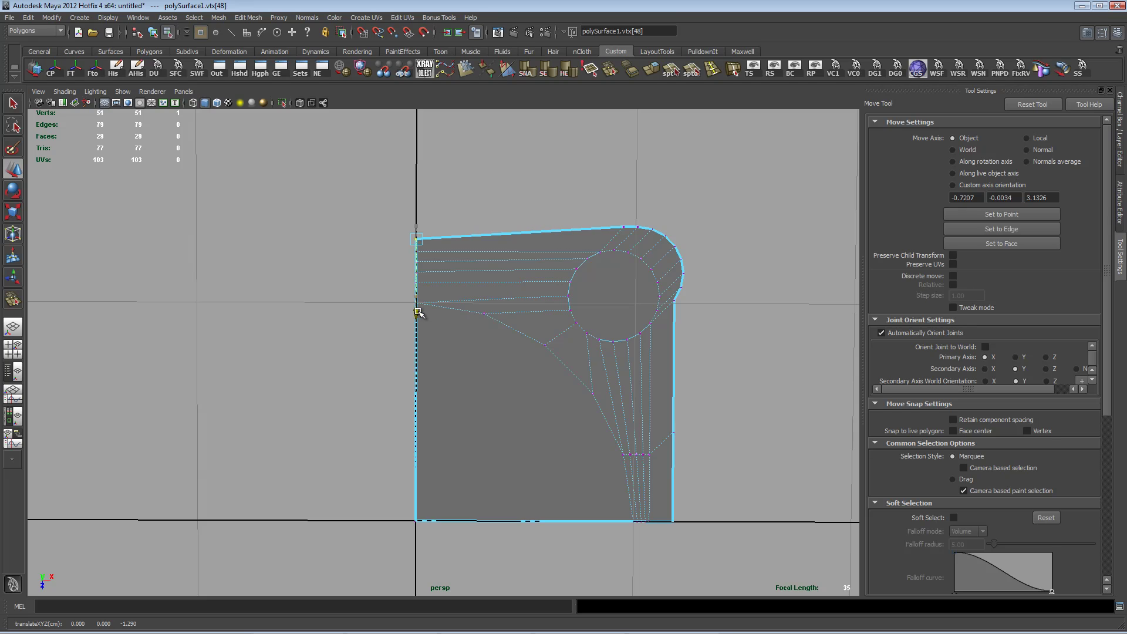
{"action": "left_click_drag", "start_coordinate": [395, 211], "coordinate": [417, 339]}
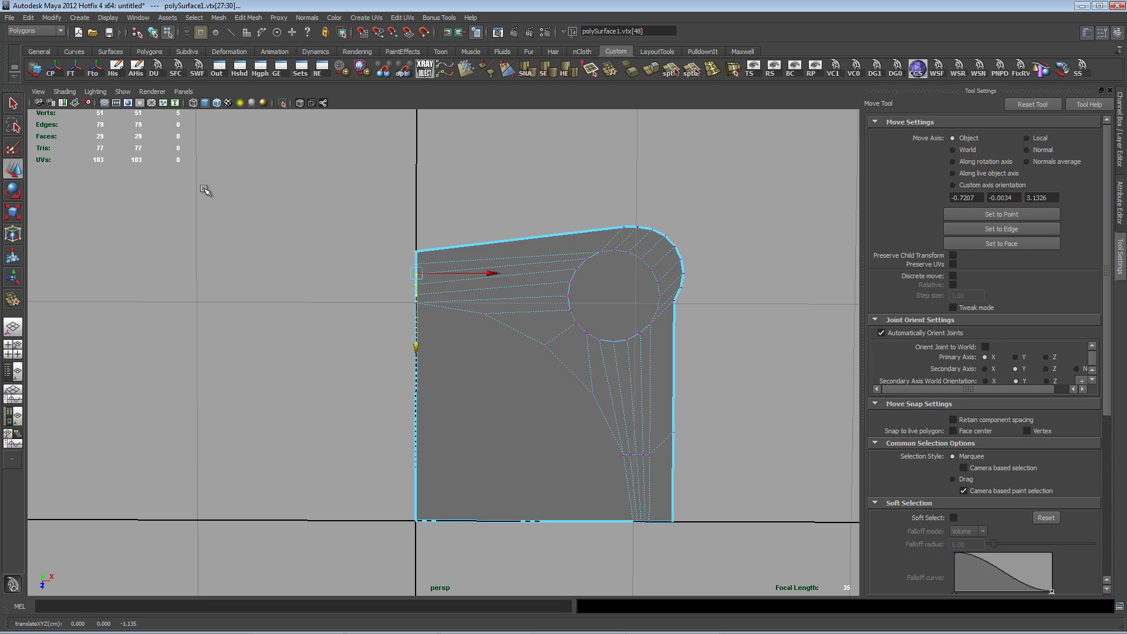
- Move the two straight rim edges on the X side outward along X, level with the outer arc's widest point
{"action": "middle_click_drag", "start_coordinate": [700, 362], "coordinate": [656, 298], "text": "alt"}
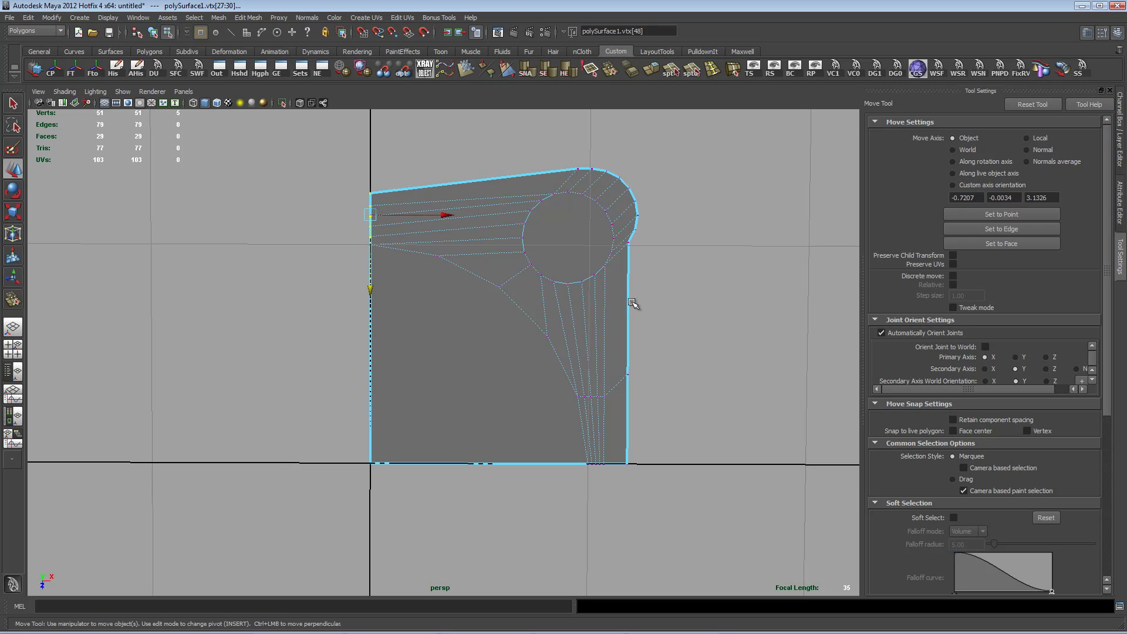
{"action": "right_click_drag", "start_coordinate": [621, 285], "coordinate": [621, 259]}
{"action": "left_click", "coordinate": [630, 345]}
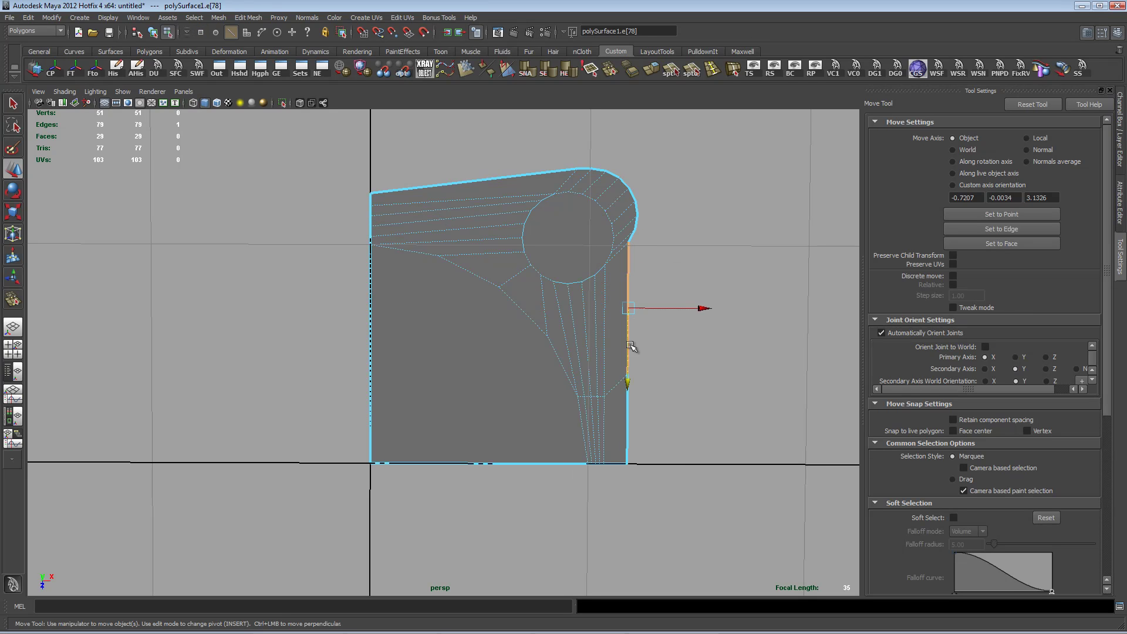
{"action": "left_click", "coordinate": [628, 416], "text": "shift"}
{"action": "left_click_drag", "start_coordinate": [705, 354], "coordinate": [711, 355]}
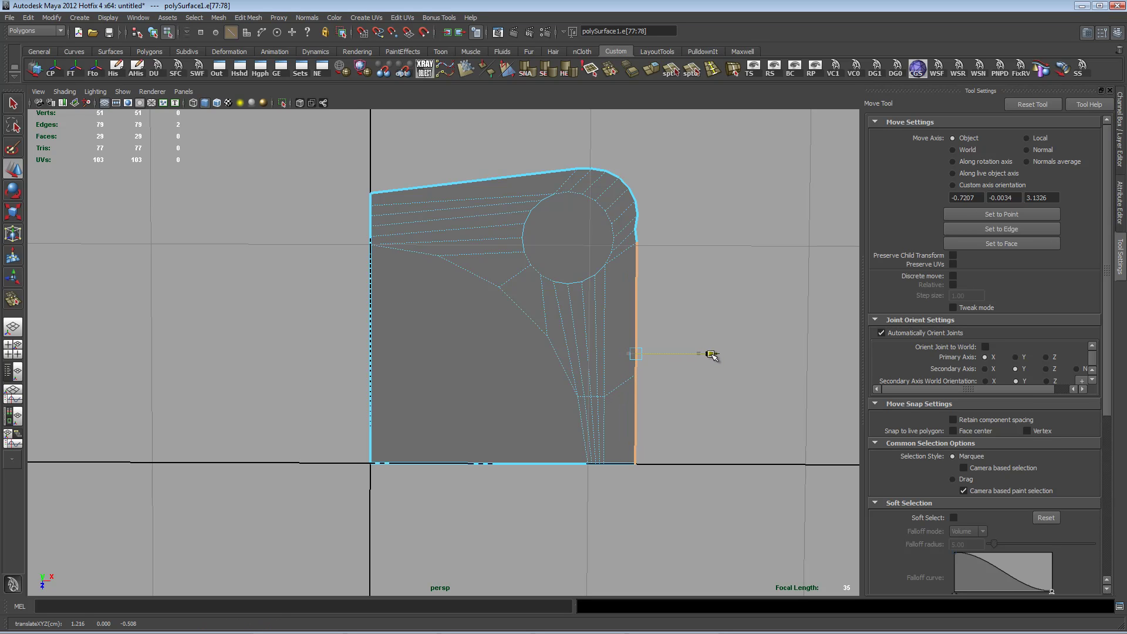
- Align the indented rim vertex at the arc's lower end in X by snapping it to its neighbouring arc vertex
{"action": "right_click_drag", "start_coordinate": [636, 223], "coordinate": [631, 233]}
{"action": "left_click", "coordinate": [633, 231]}
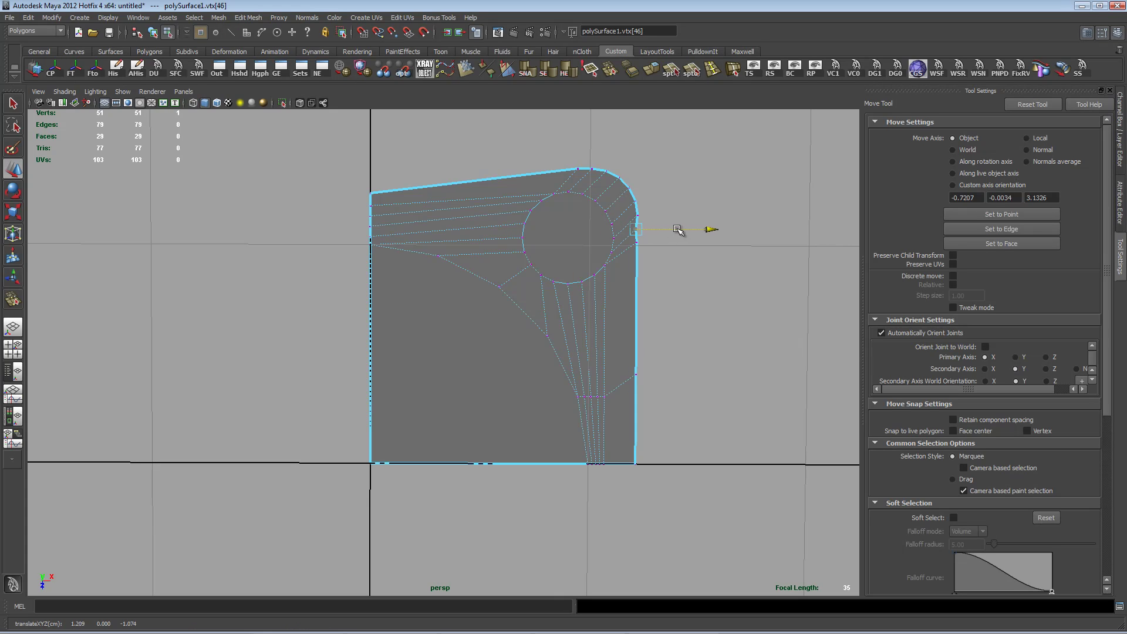
{"action": "left_click_drag", "start_coordinate": [678, 229], "coordinate": [682, 232]}
{"action": "right_click_drag", "start_coordinate": [523, 302], "coordinate": [744, 292], "text": "alt"}
{"action": "middle_click_drag", "start_coordinate": [788, 259], "coordinate": [736, 335], "text": "alt"}
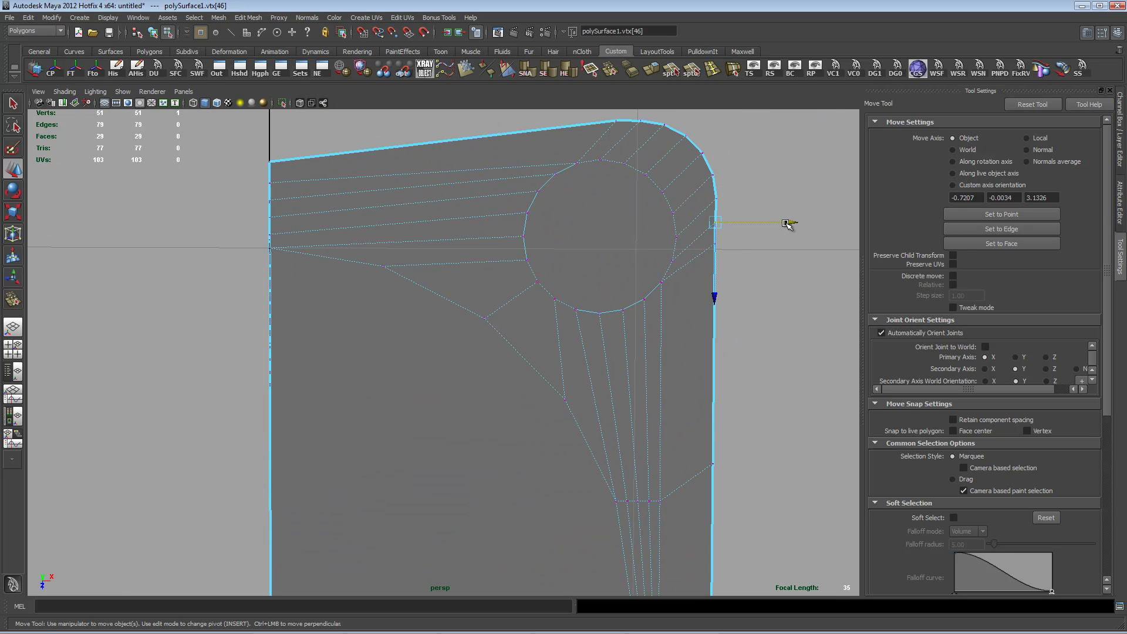
{"action": "left_click_drag", "start_coordinate": [789, 224], "coordinate": [806, 224]}
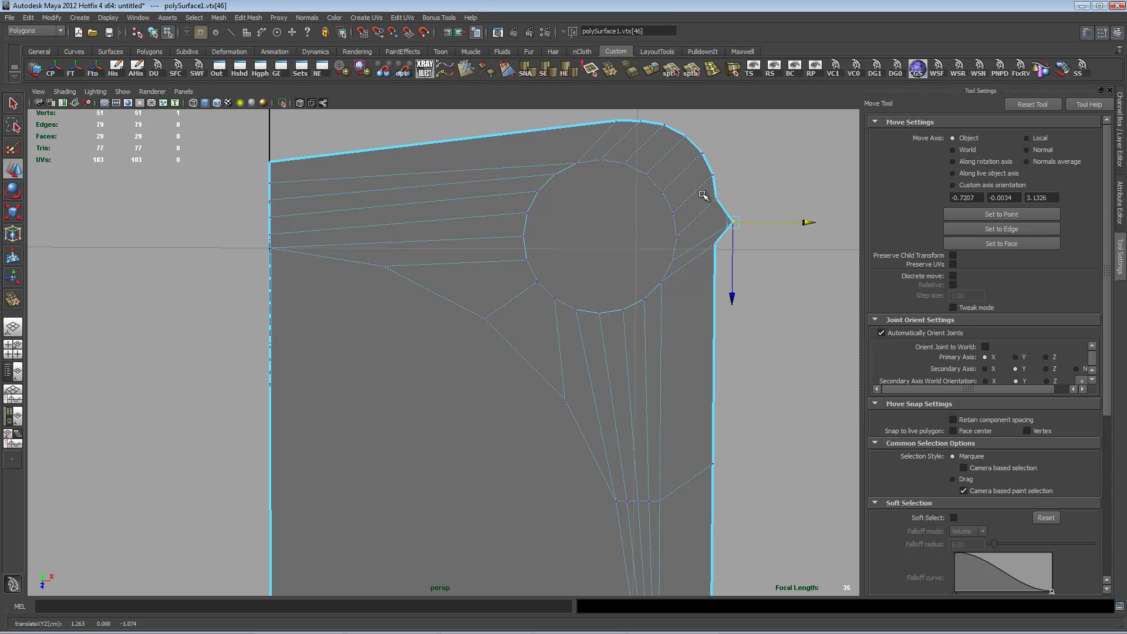
{"action": "key", "text": "v"}
{"action": "middle_click_drag", "start_coordinate": [717, 198], "coordinate": [717, 201]}
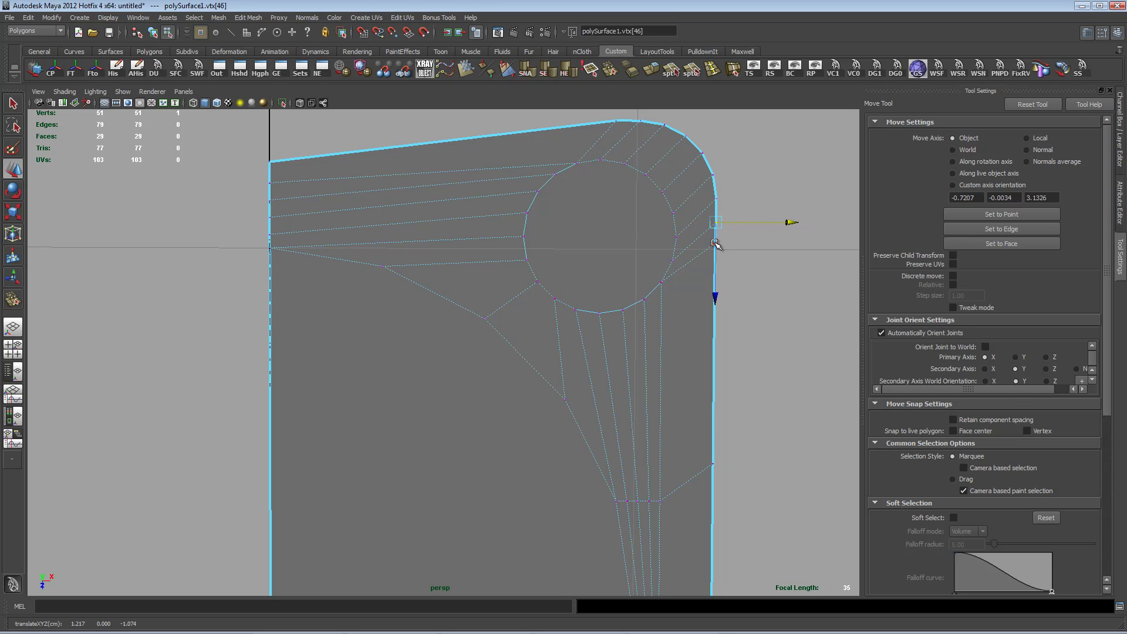
- Try to move the two straight X-side rim edges further outward along X, and undo the move
{"action": "right_click_drag", "start_coordinate": [715, 350], "coordinate": [715, 329]}
{"action": "left_click", "coordinate": [715, 373]}
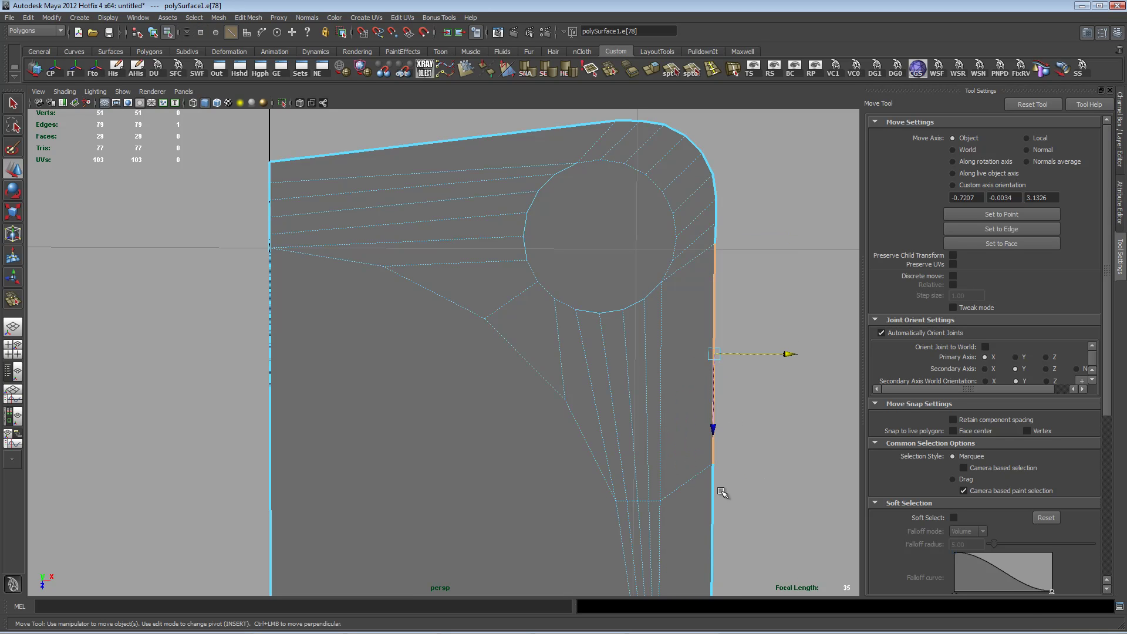
{"action": "left_click", "coordinate": [719, 496], "text": "shift"}
{"action": "left_click_drag", "start_coordinate": [789, 432], "coordinate": [829, 430]}
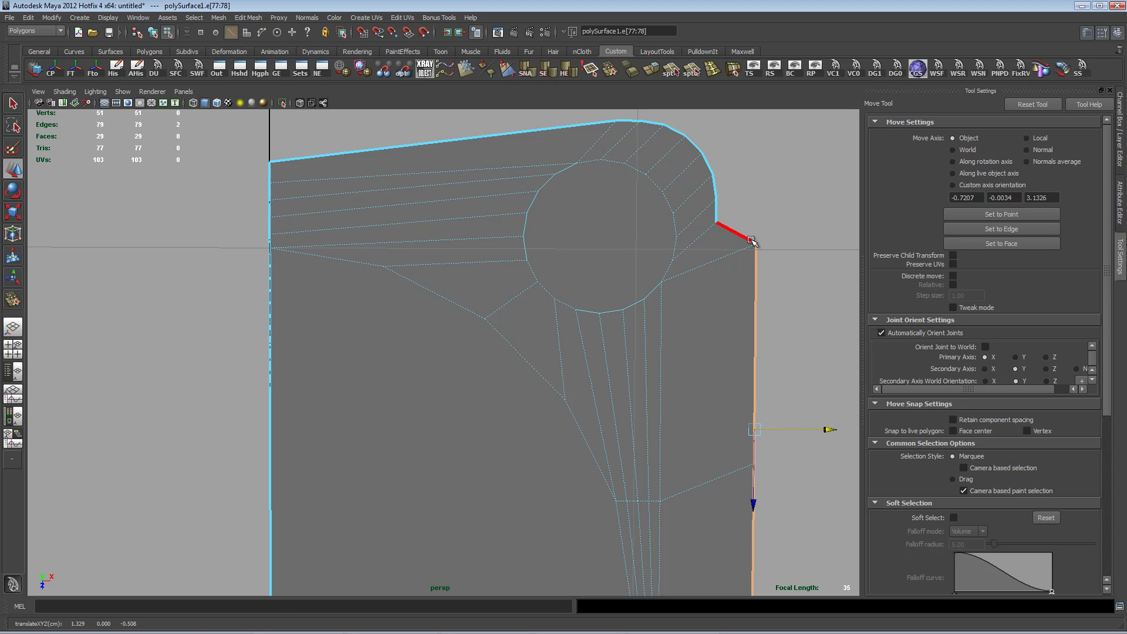
{"action": "key", "text": "ctrl+z"}
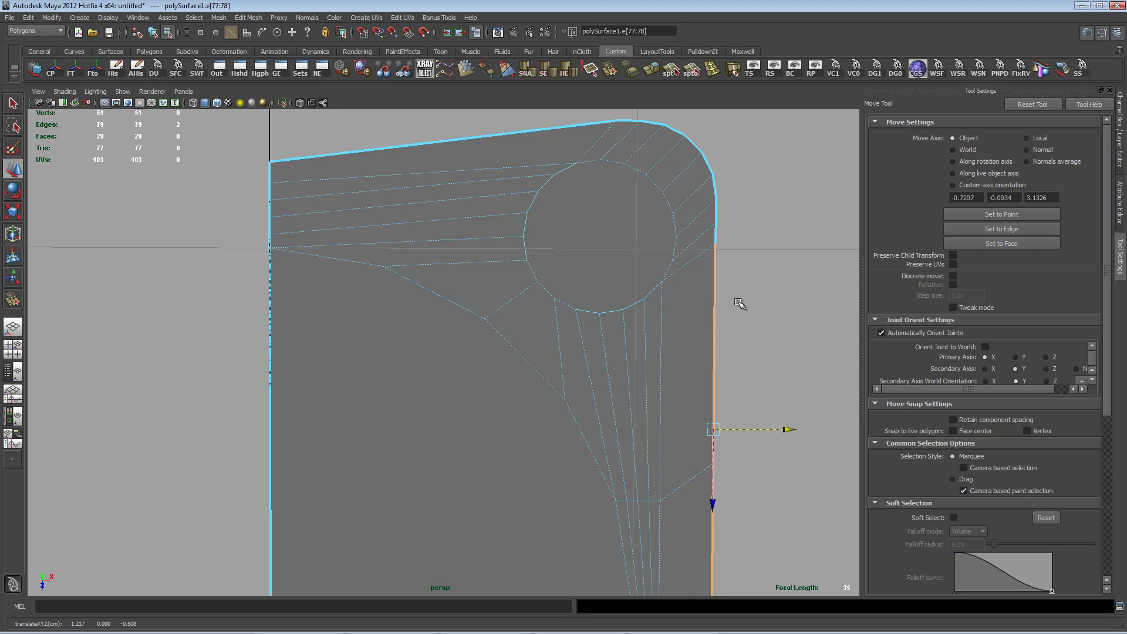
- Set the Move tool's axis orientation to World
{"action": "left_click", "coordinate": [740, 303]}
{"action": "left_click_drag", "start_coordinate": [740, 303], "coordinate": [701, 305]}
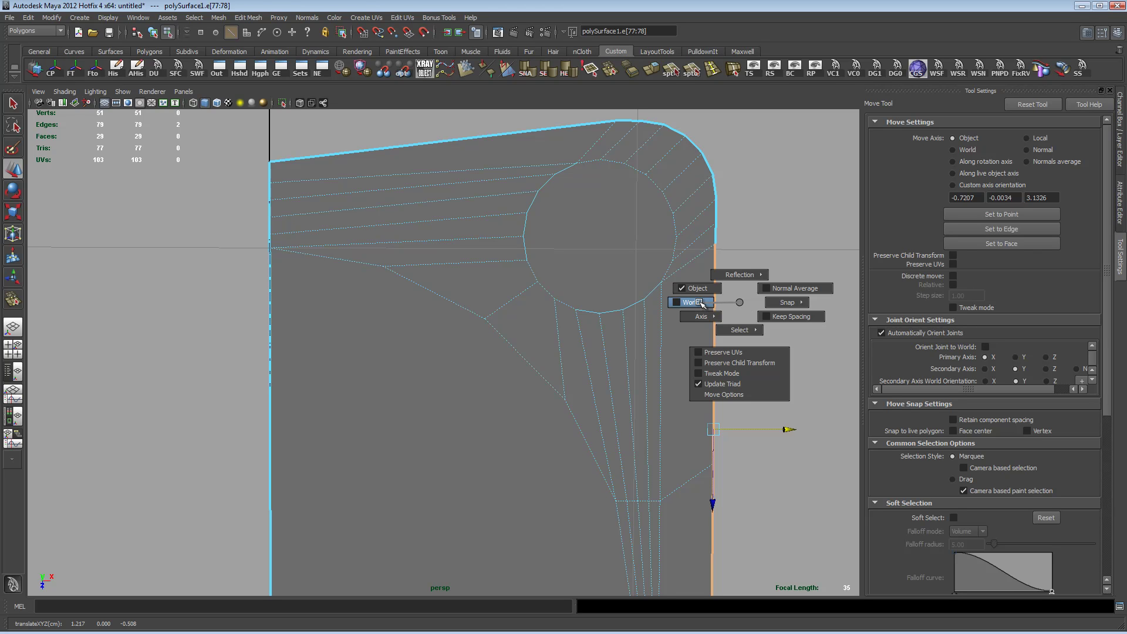
{"action": "mouse_move", "coordinate": [701, 303]}
{"action": "left_mouse_down"}
{"action": "mouse_move", "coordinate": [730, 296]}
{"action": "mouse_move", "coordinate": [707, 306]}
{"action": "mouse_move", "coordinate": [706, 286]}
{"action": "left_mouse_up"}
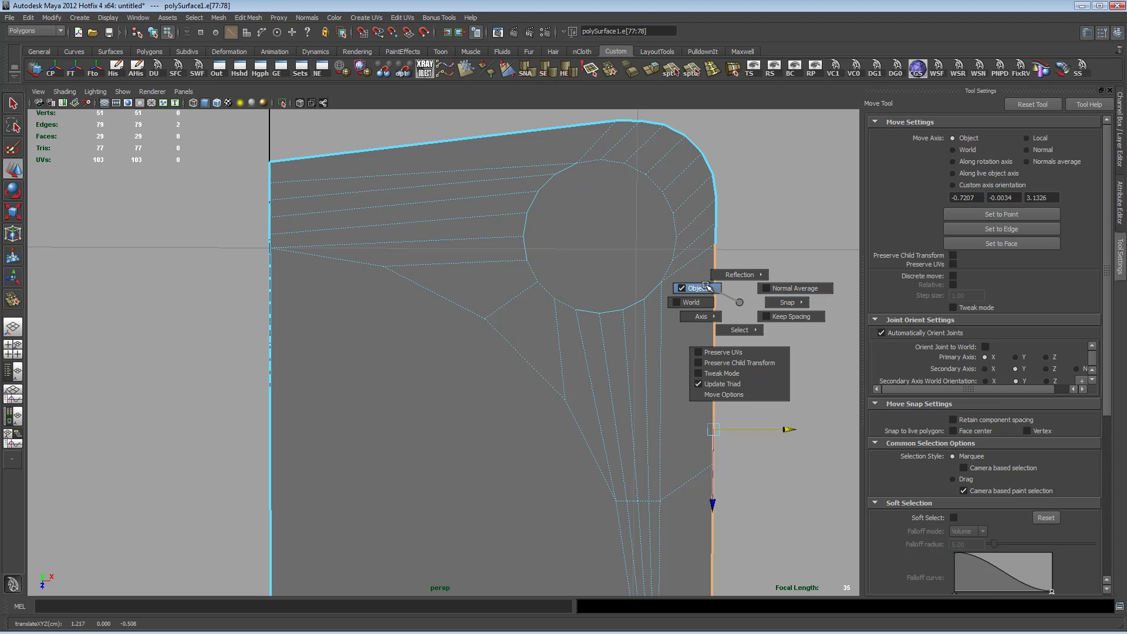
{"action": "mouse_move", "coordinate": [706, 287]}
{"action": "left_mouse_down"}
{"action": "mouse_move", "coordinate": [779, 315]}
{"action": "mouse_move", "coordinate": [712, 303]}
{"action": "left_mouse_up"}
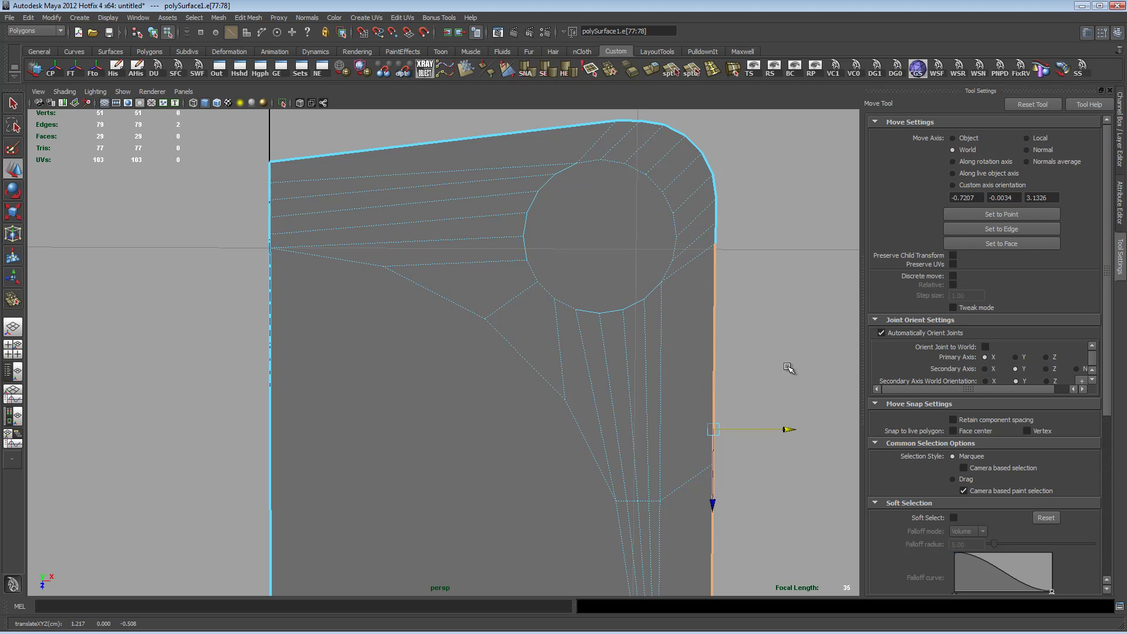
- Move both X-side rim edges outward along X and offset the edge nearest the X axis further out
{"action": "right_click_drag", "start_coordinate": [808, 348], "coordinate": [717, 347], "text": "alt"}
{"action": "left_click_drag", "start_coordinate": [732, 415], "coordinate": [761, 415]}
{"action": "right_click_drag", "start_coordinate": [659, 488], "coordinate": [639, 408]}
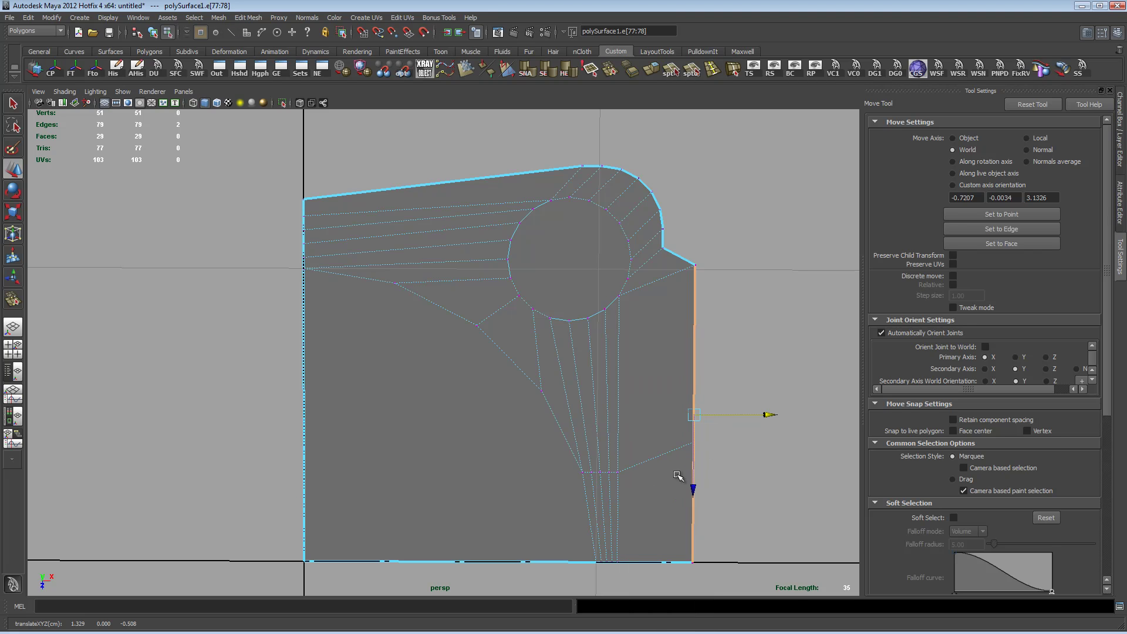
{"action": "right_click_drag", "start_coordinate": [668, 508], "coordinate": [662, 381]}
{"action": "left_click", "coordinate": [693, 518]}
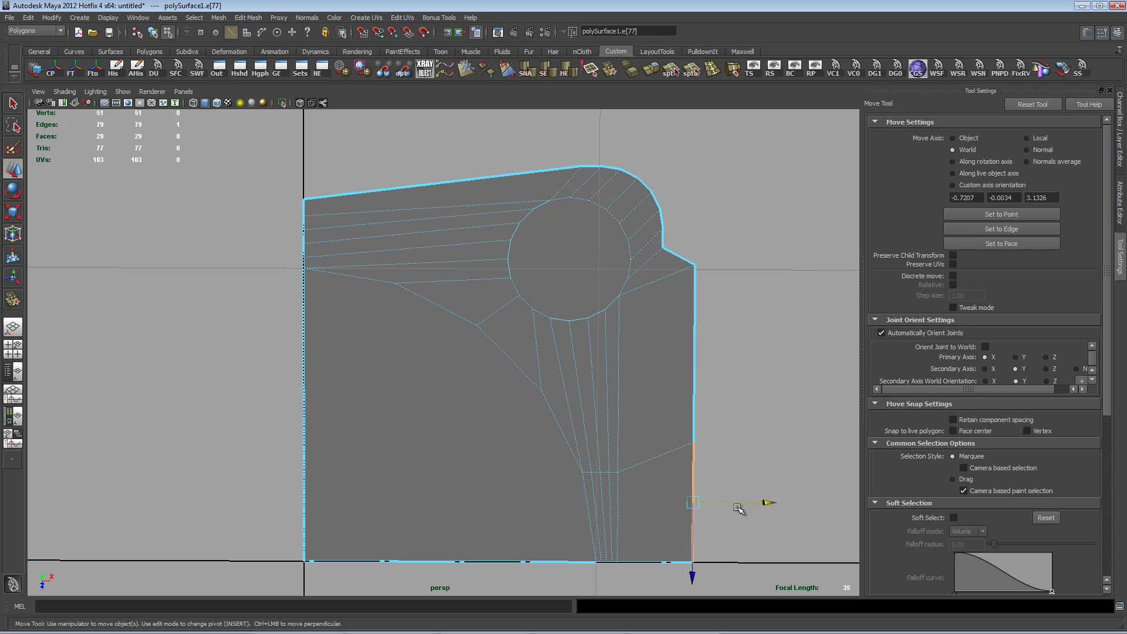
{"action": "left_click_drag", "start_coordinate": [767, 501], "coordinate": [795, 498]}
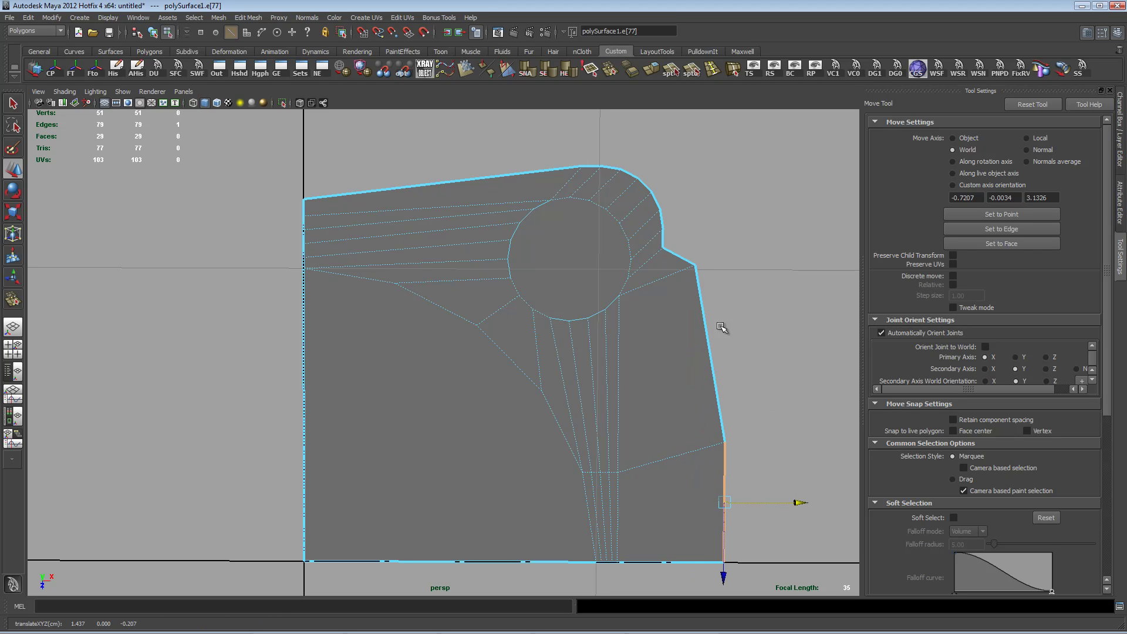
- Try to align both offset X-side rim edges by snapping them together in X to the arc's lower end vertex
{"action": "left_click", "coordinate": [713, 371], "text": "shift"}
{"action": "key", "text": "space"}
{"action": "left_click_drag", "start_coordinate": [753, 337], "coordinate": [741, 319]}
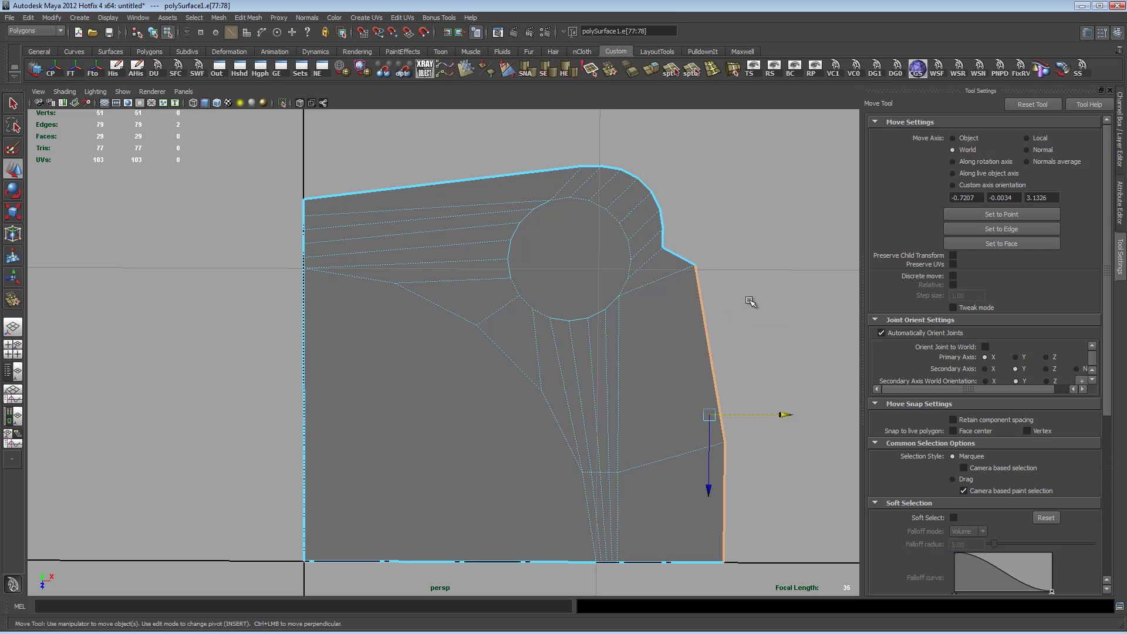
{"action": "left_click_drag", "start_coordinate": [751, 301], "coordinate": [729, 286]}
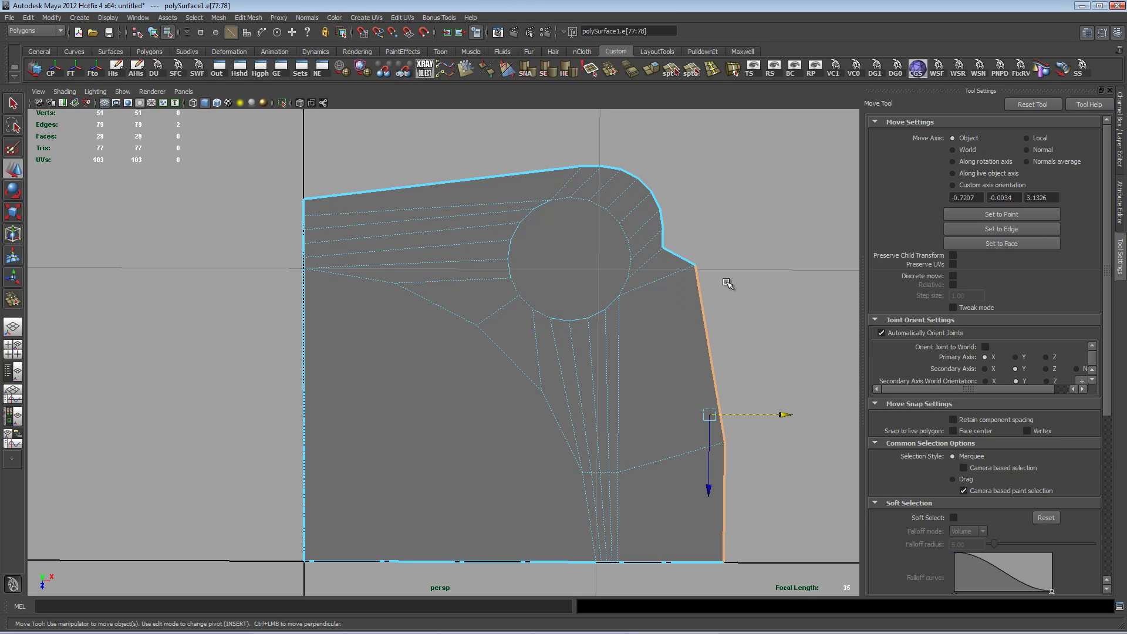
{"action": "left_click_drag", "start_coordinate": [785, 415], "coordinate": [802, 415]}
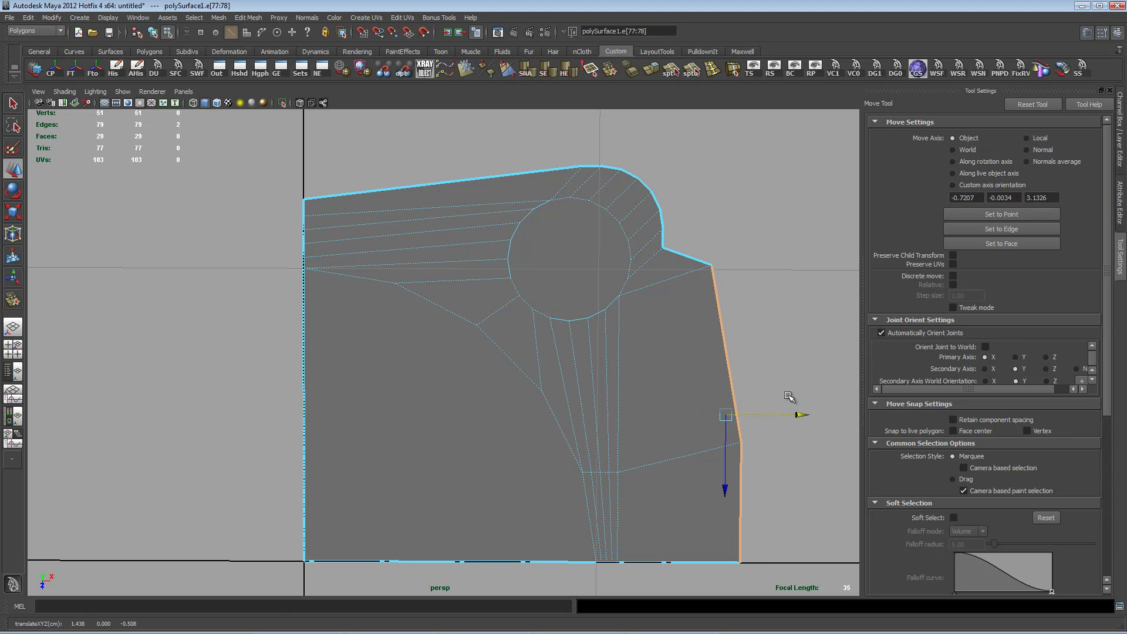
{"action": "key", "text": "v"}
{"action": "middle_click_drag", "start_coordinate": [662, 249], "coordinate": [663, 250]}
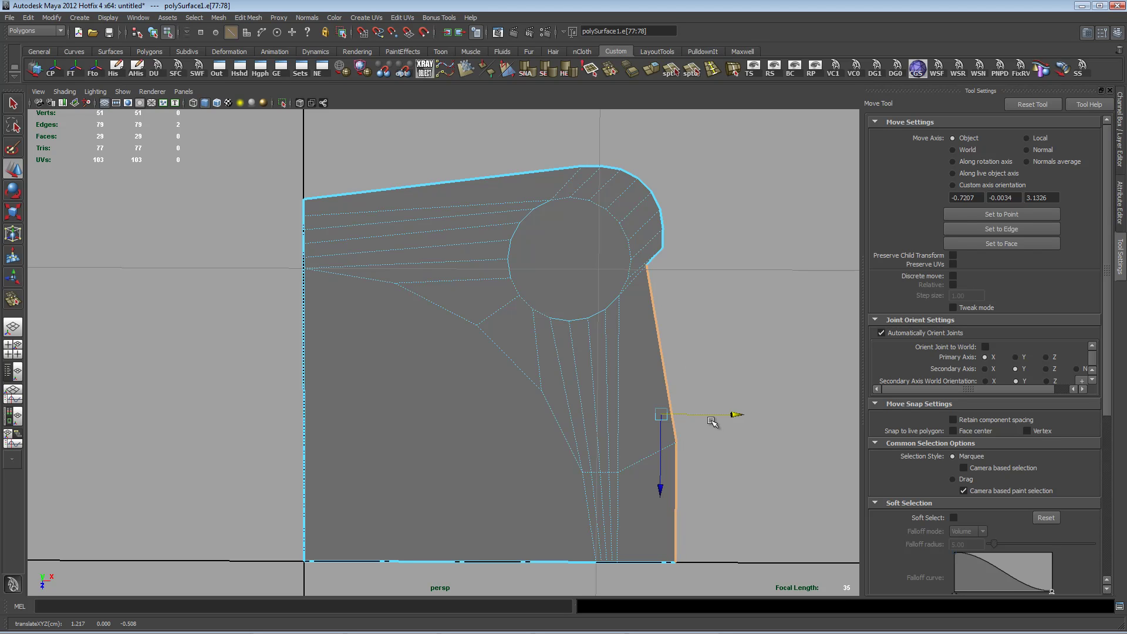
- Turn on Keep Spacing for the Move tool and try the X snap of both rim edges again
{"action": "left_click_drag", "start_coordinate": [722, 336], "coordinate": [765, 356]}
{"action": "left_click_drag", "start_coordinate": [738, 415], "coordinate": [840, 416]}
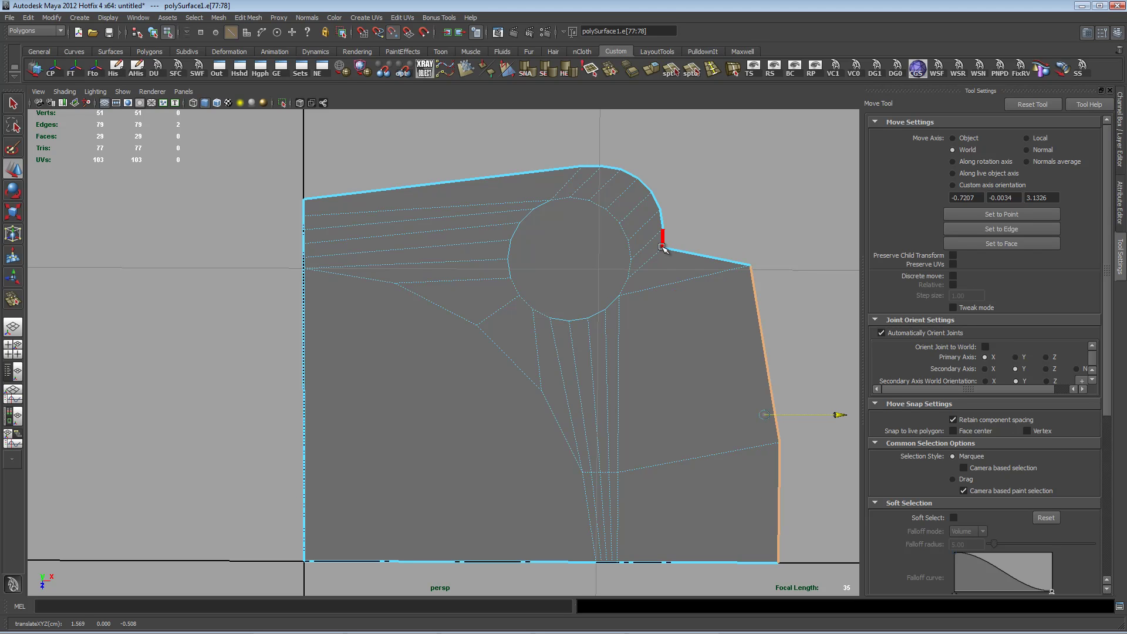
{"action": "key", "text": "ctrl+z"}
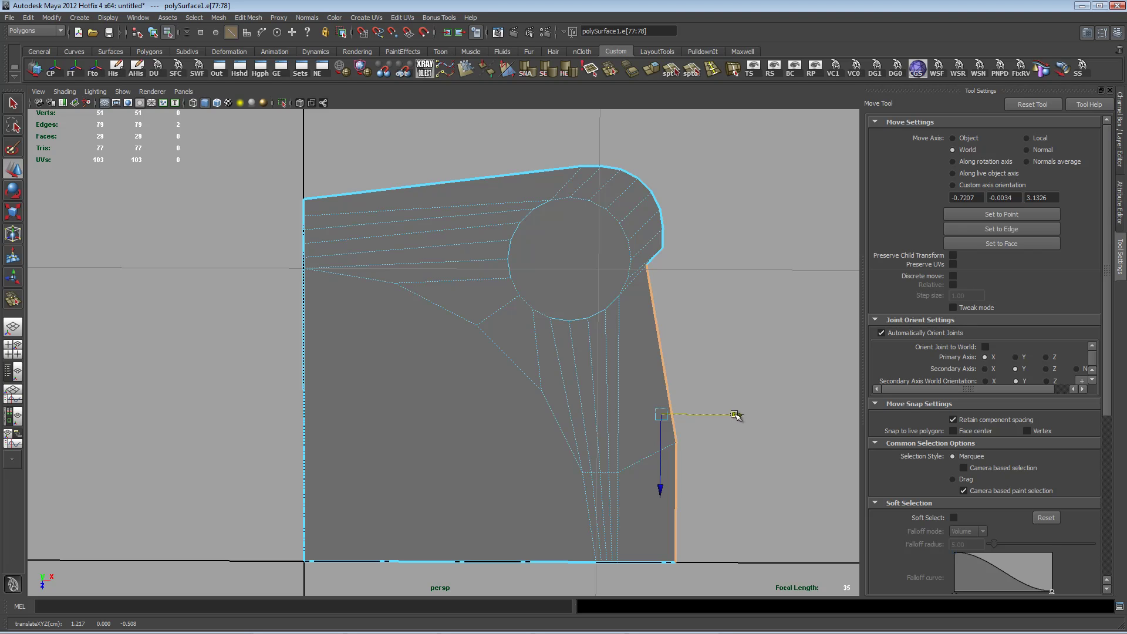
- Turn off Keep Spacing and straighten both X-side rim edges by snapping them in X to the arc's lower end vertex
{"action": "left_click_drag", "start_coordinate": [736, 415], "coordinate": [812, 413]}
{"action": "key", "text": "w"}
{"action": "left_click", "coordinate": [720, 369]}
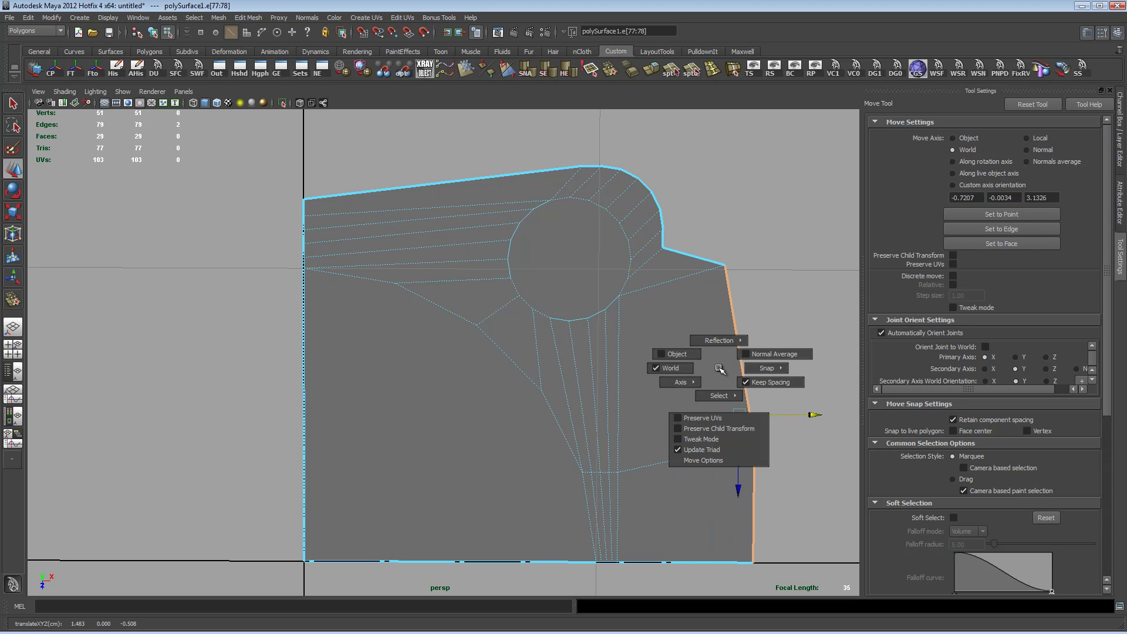
{"action": "left_click", "coordinate": [761, 383]}
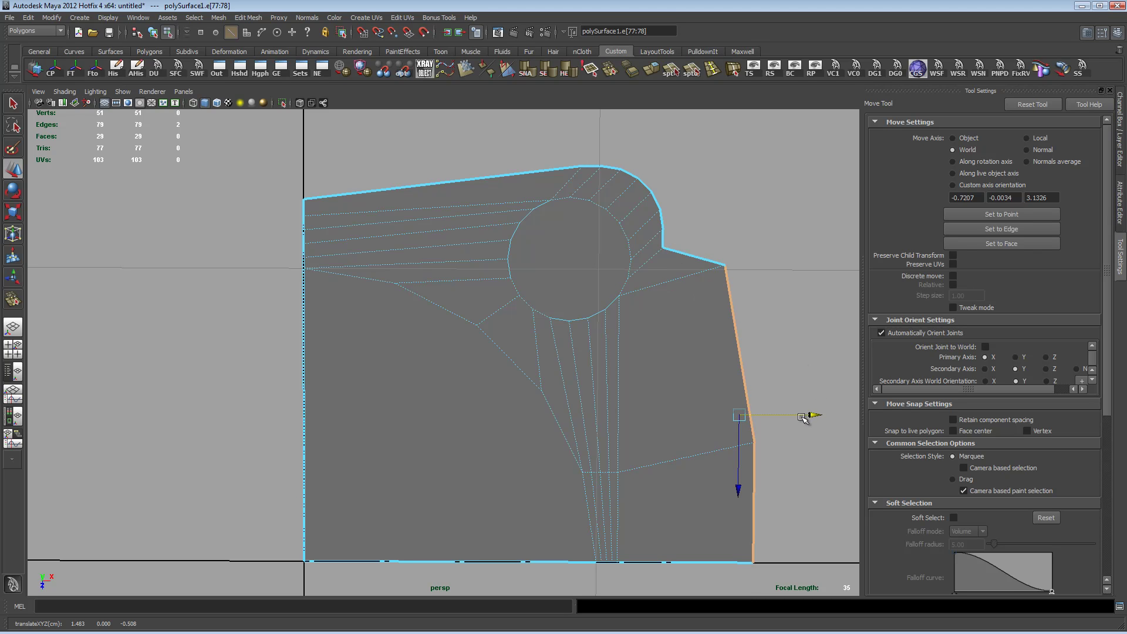
{"action": "left_click_drag", "start_coordinate": [803, 416], "coordinate": [812, 416]}
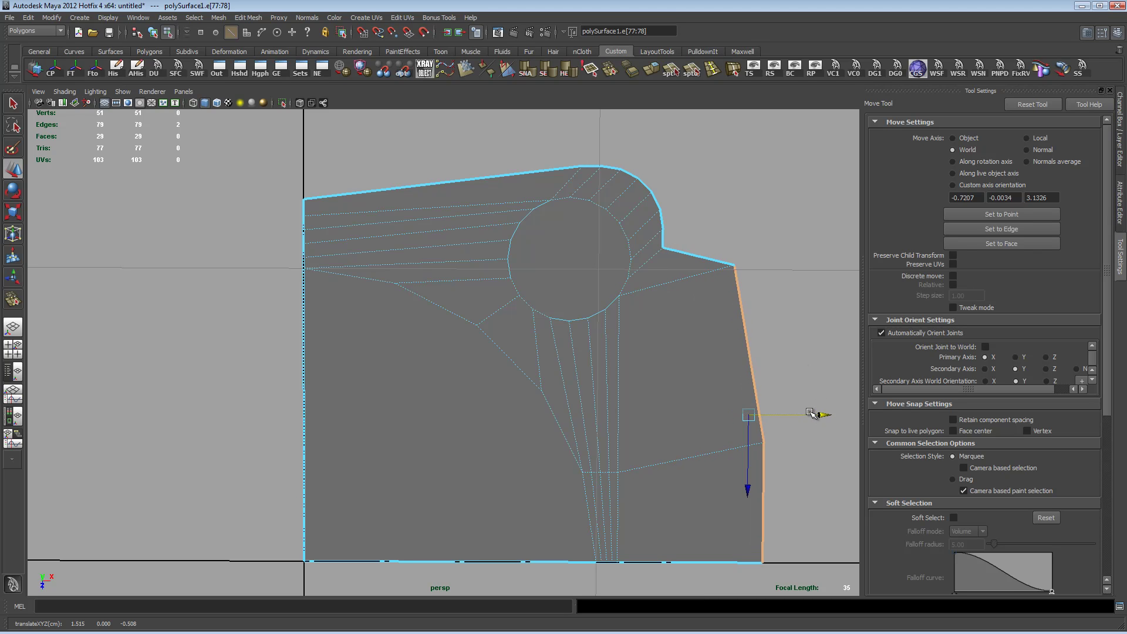
{"action": "middle_click", "coordinate": [662, 249]}
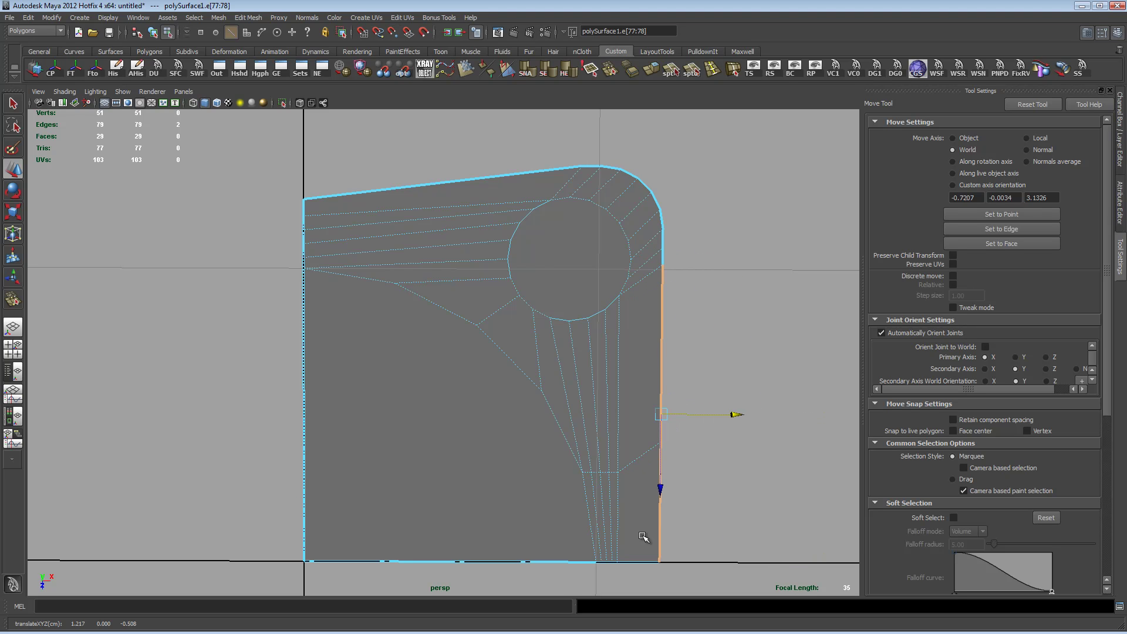
{"action": "scroll", "coordinate": [752, 335], "scroll_direction": "down", "scroll_amount": 2}
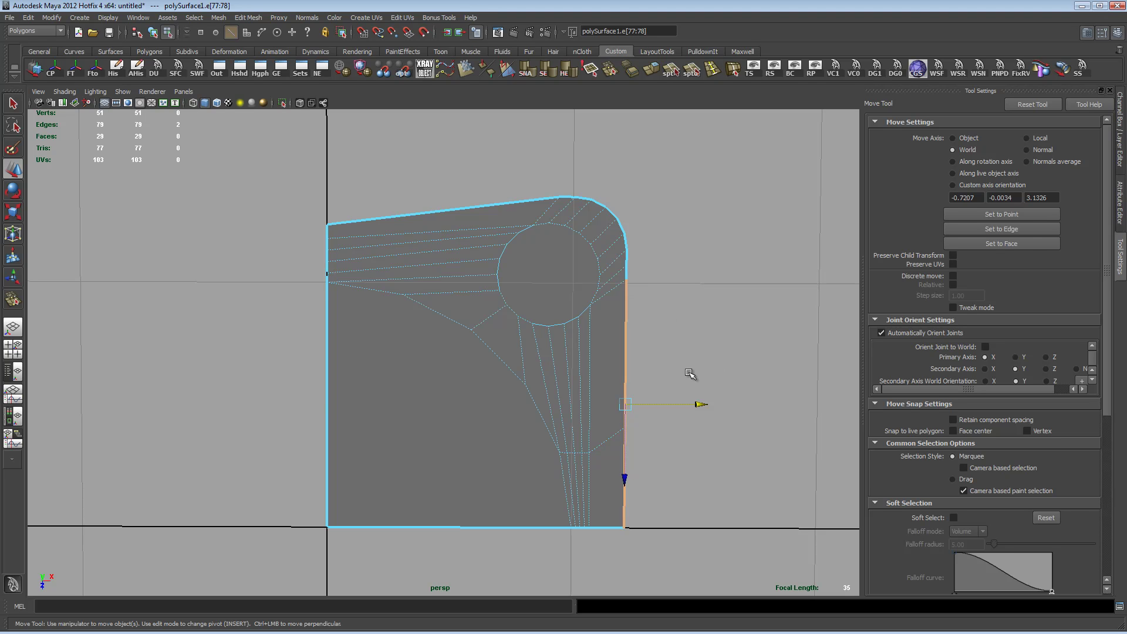
{"action": "scroll", "coordinate": [427, 365], "scroll_direction": "up", "scroll_amount": 5}
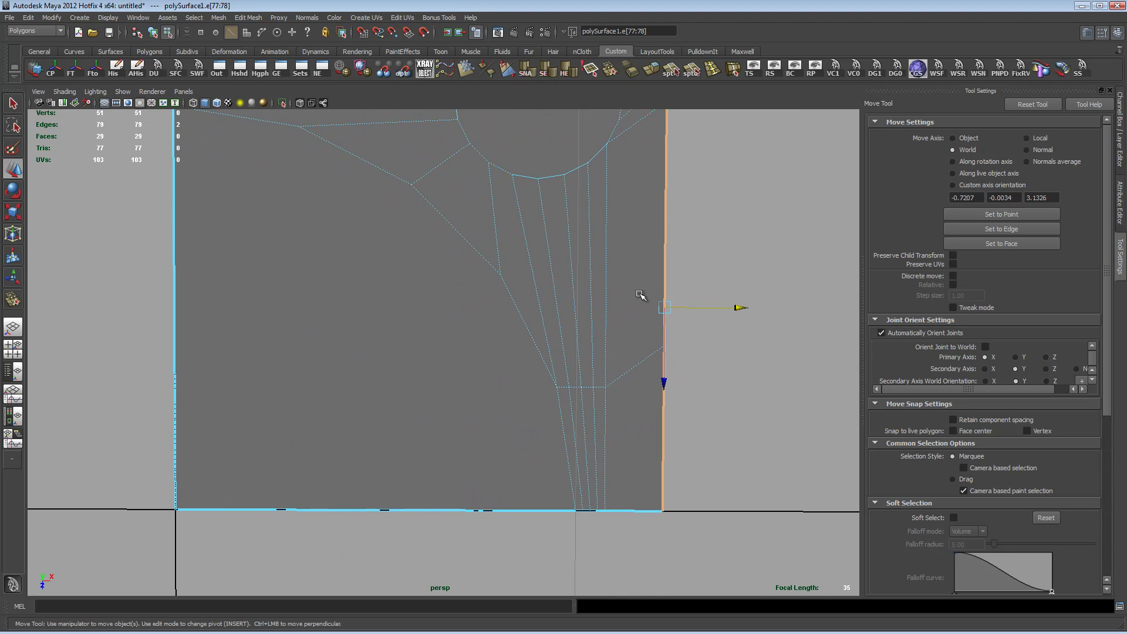
{"action": "scroll", "coordinate": [747, 369], "scroll_direction": "down", "scroll_amount": 4}
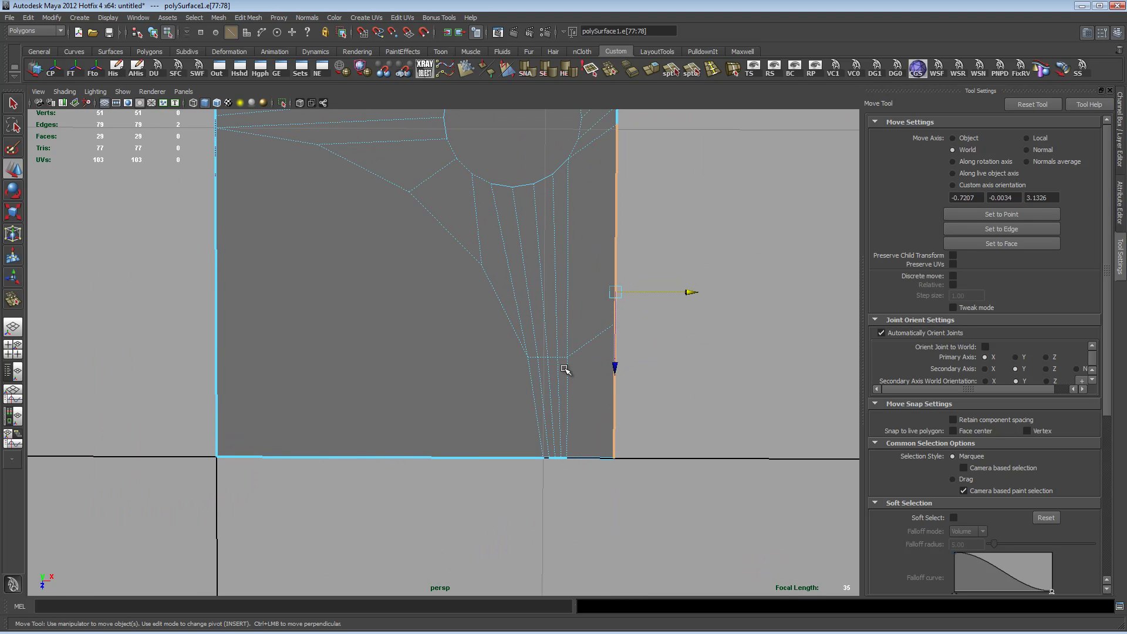
- Snap the vertex on the outer X-side rim in Z so it lines up with the strip's inner vertex row
{"action": "right_click_drag", "start_coordinate": [604, 335], "coordinate": [541, 333]}
{"action": "left_click", "coordinate": [614, 323]}
{"action": "middle_click_drag", "start_coordinate": [618, 399], "coordinate": [612, 434]}
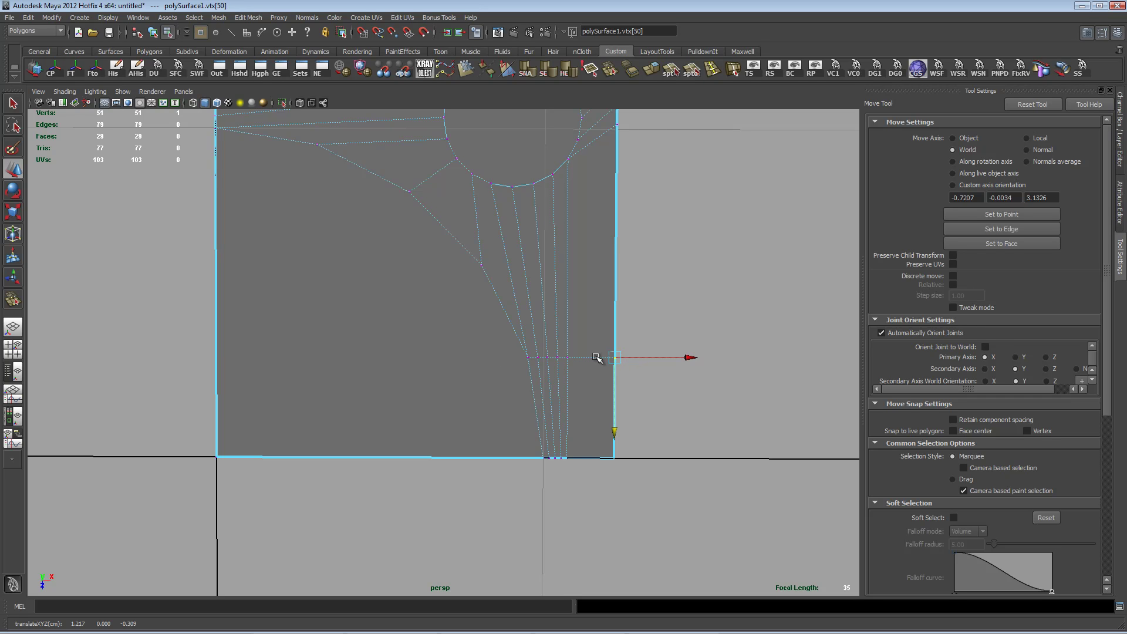
- Spread the four strip vertices in that row outward along X so they are roughly evenly spaced between arc and rim
{"action": "right_click_drag", "start_coordinate": [555, 353], "coordinate": [504, 357]}
{"action": "left_click_drag", "start_coordinate": [537, 344], "coordinate": [641, 356]}
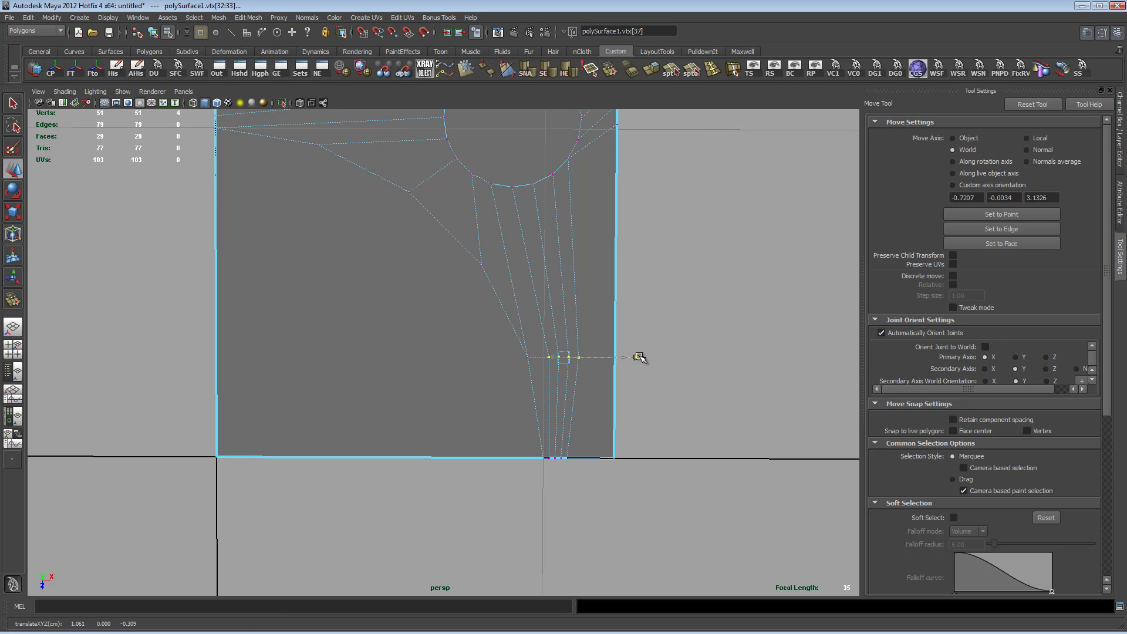
{"action": "left_click", "coordinate": [554, 352]}
{"action": "left_click_drag", "start_coordinate": [584, 367], "coordinate": [553, 350]}
{"action": "left_click_drag", "start_coordinate": [642, 354], "coordinate": [649, 354]}
{"action": "left_click", "coordinate": [638, 353]}
{"action": "left_click_drag", "start_coordinate": [574, 351], "coordinate": [608, 368]}
{"action": "left_click", "coordinate": [675, 346]}
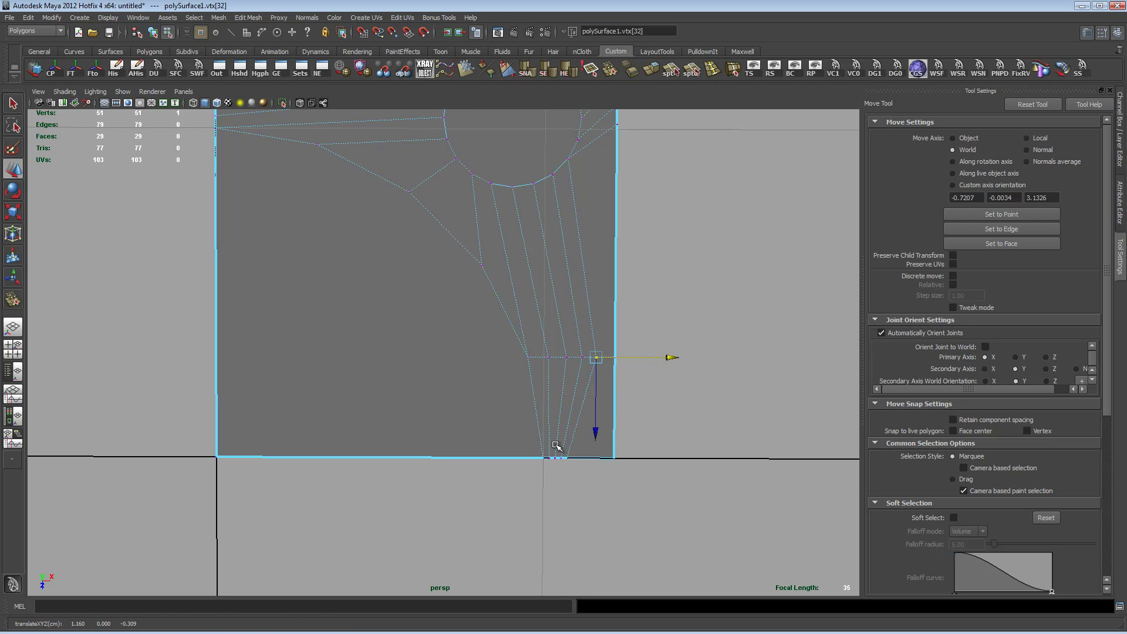
- Move the four strip vertices on the X axis outward and scale them apart in X to match the row above
{"action": "left_click_drag", "start_coordinate": [545, 448], "coordinate": [647, 460]}
{"action": "key", "text": "r"}
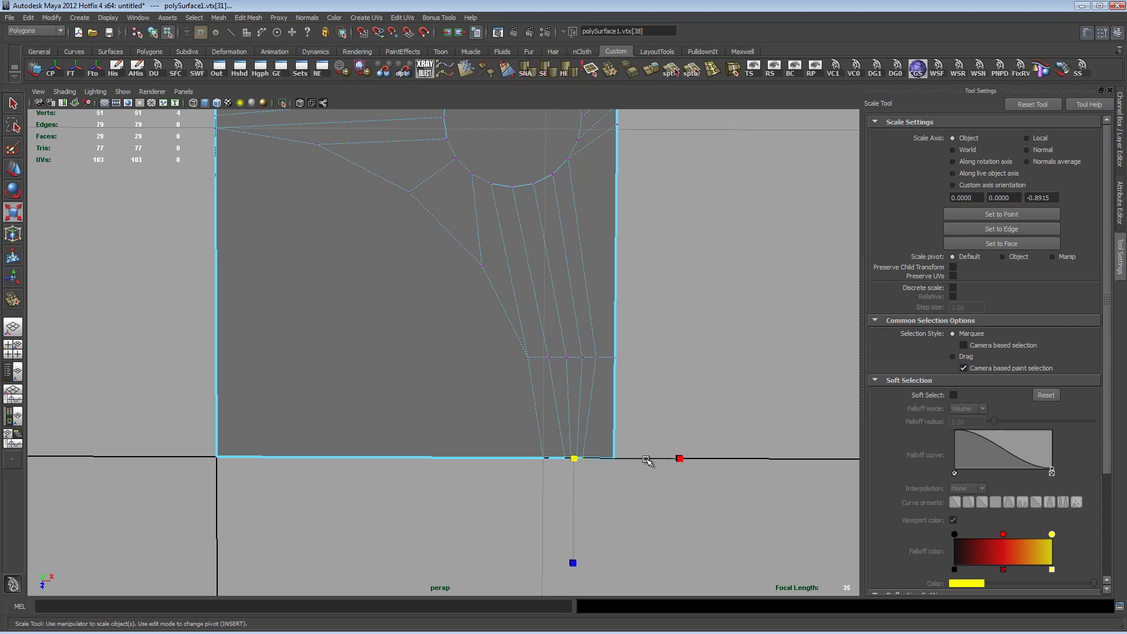
{"action": "left_click_drag", "start_coordinate": [676, 458], "coordinate": [813, 458]}
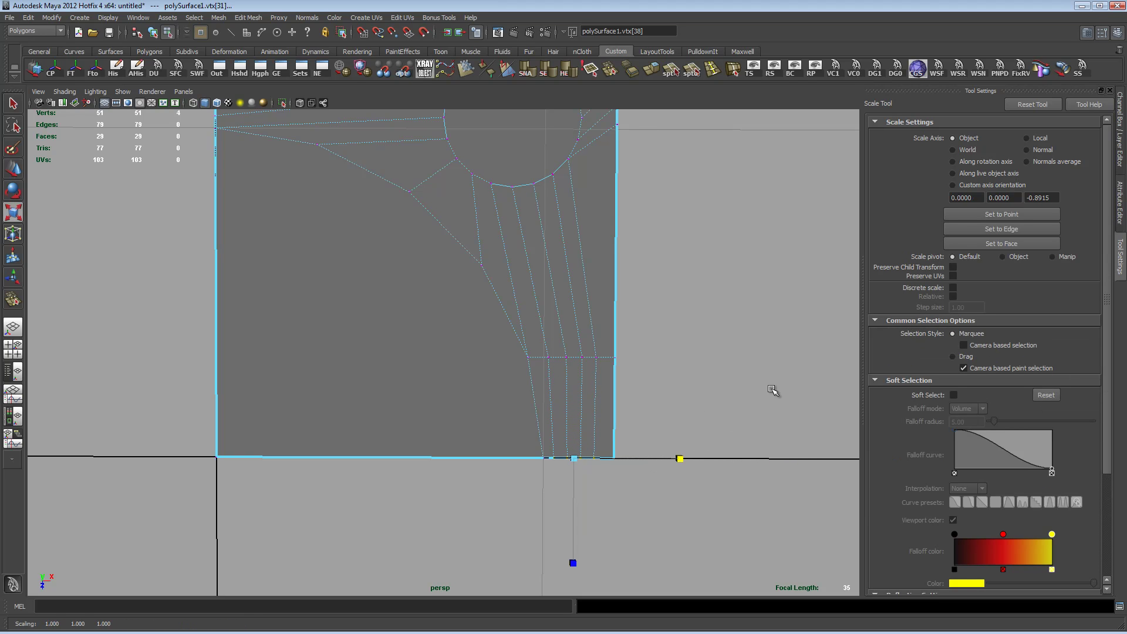
{"action": "right_click_drag", "start_coordinate": [775, 390], "coordinate": [576, 341], "text": "alt"}
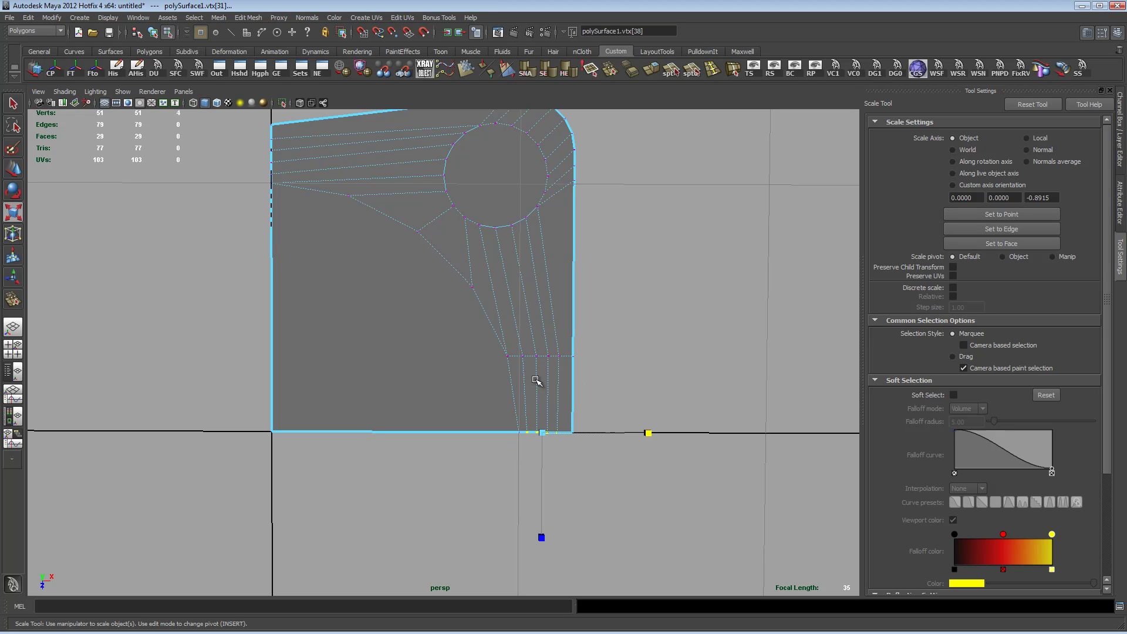
- Return to object selection and mirror the quarter mesh in the -X direction
{"action": "key", "text": "space"}
{"action": "left_click_drag", "start_coordinate": [550, 324], "coordinate": [587, 302]}
{"action": "right_click_drag", "start_coordinate": [516, 327], "coordinate": [555, 316]}
{"action": "scroll", "coordinate": [581, 338], "scroll_direction": "down", "scroll_amount": 3}
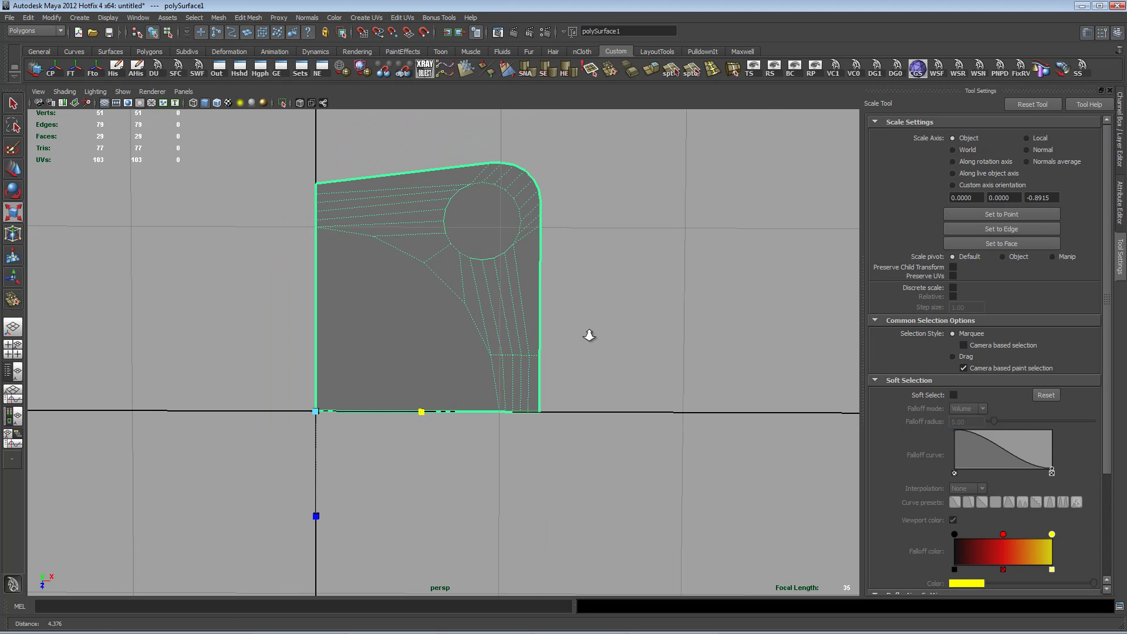
{"action": "right_click_drag", "start_coordinate": [640, 340], "coordinate": [726, 466], "text": "shift"}
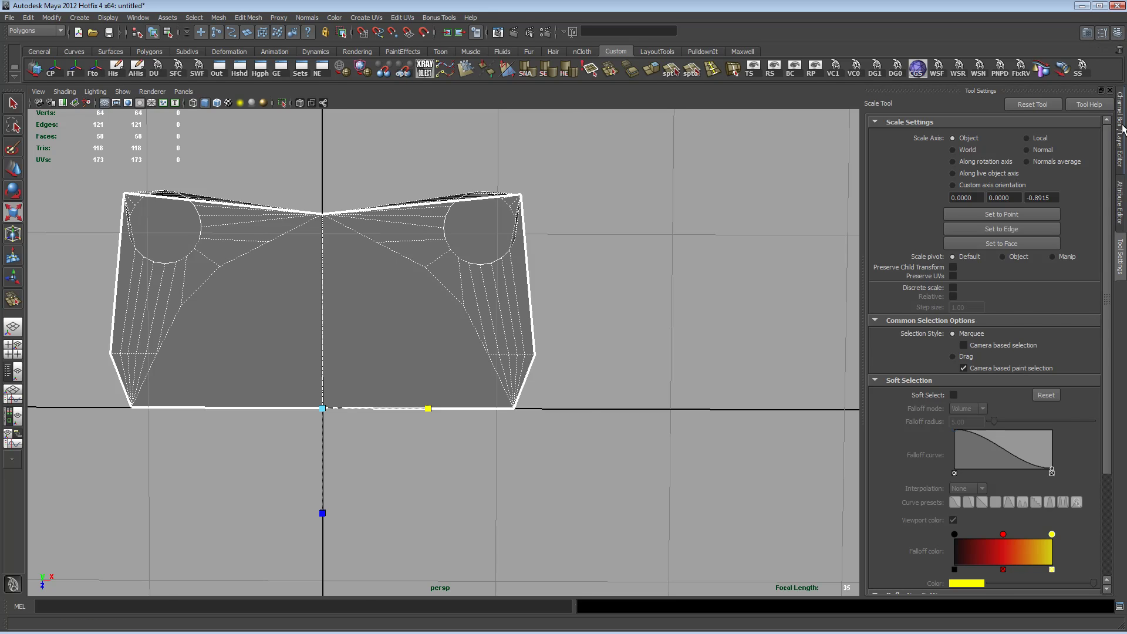
- Set the merge threshold of the -X mirror to 0.01
{"action": "left_click", "coordinate": [1120, 126]}
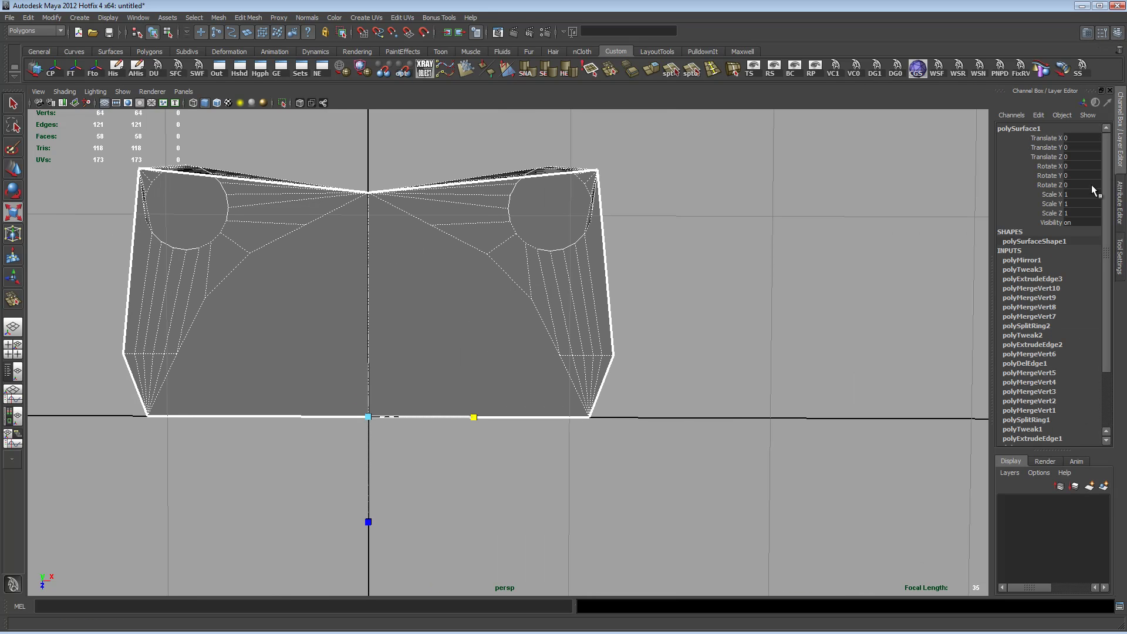
{"action": "left_click", "coordinate": [1029, 263]}
{"action": "left_click", "coordinate": [920, 294]}
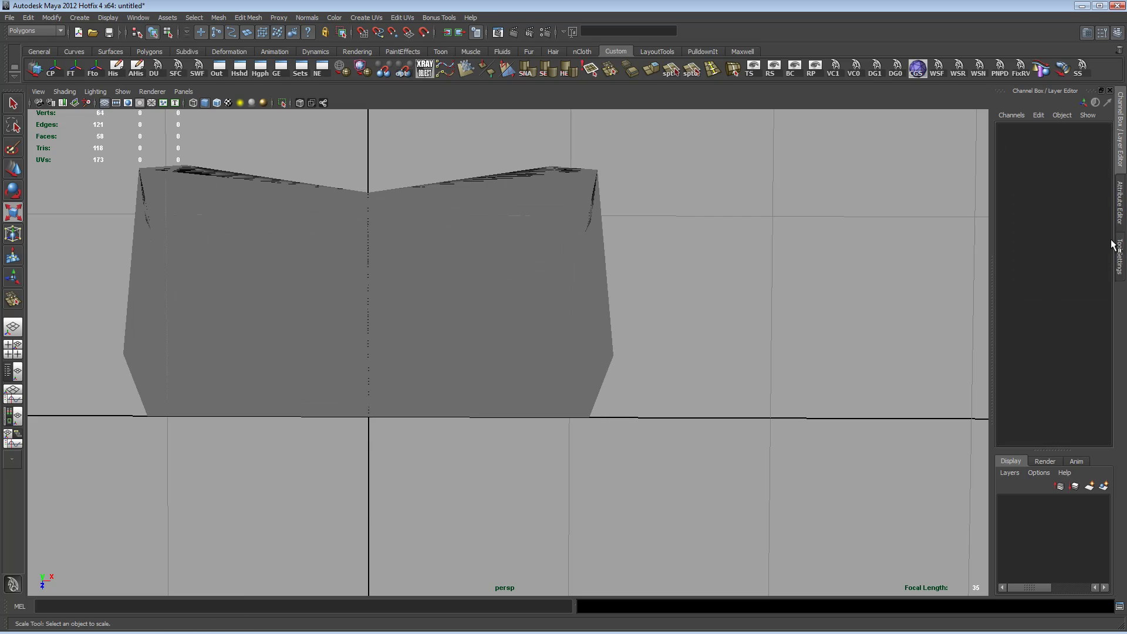
{"action": "left_click", "coordinate": [1121, 165]}
{"action": "left_click", "coordinate": [658, 289]}
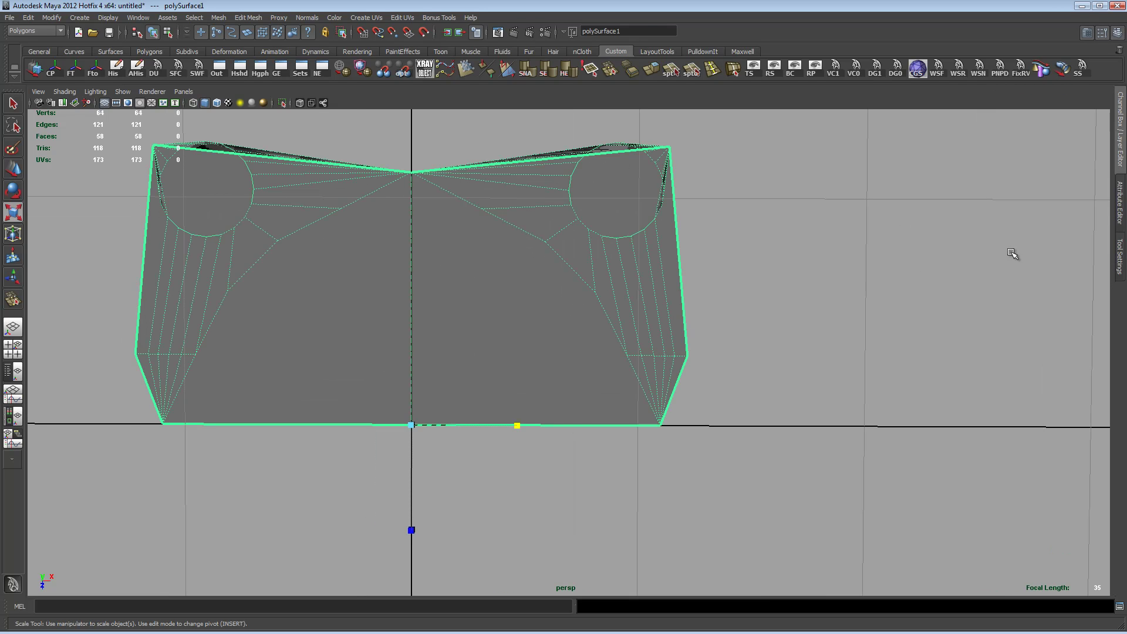
{"action": "left_click", "coordinate": [1121, 169]}
{"action": "left_click", "coordinate": [1033, 260]}
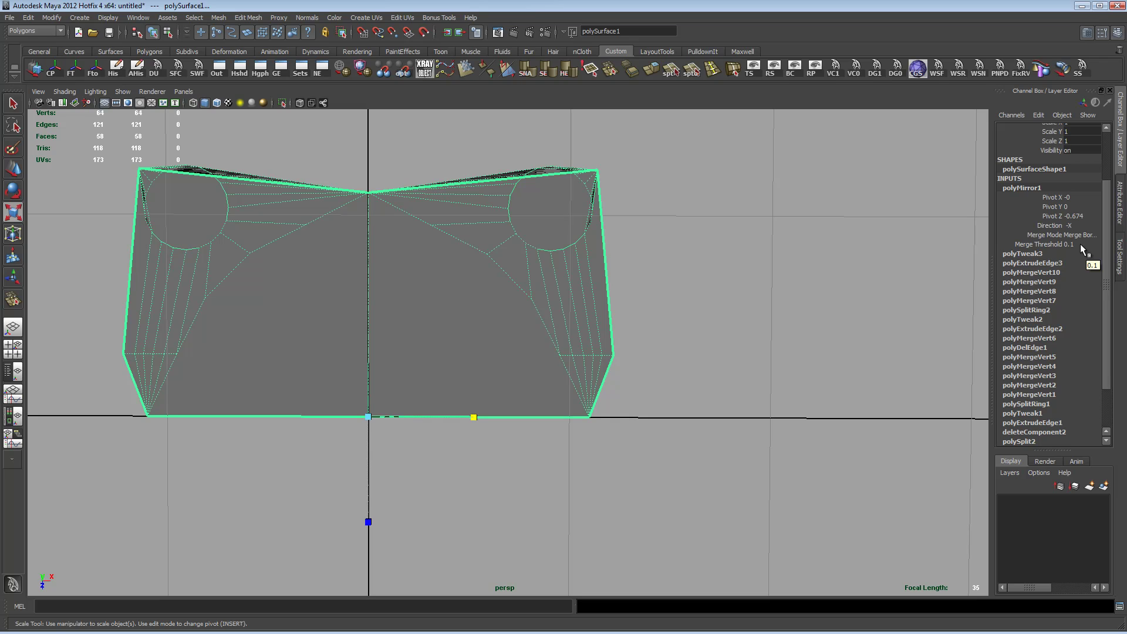
{"action": "double_click", "coordinate": [1082, 244]}
{"action": "key", "text": "Return"}
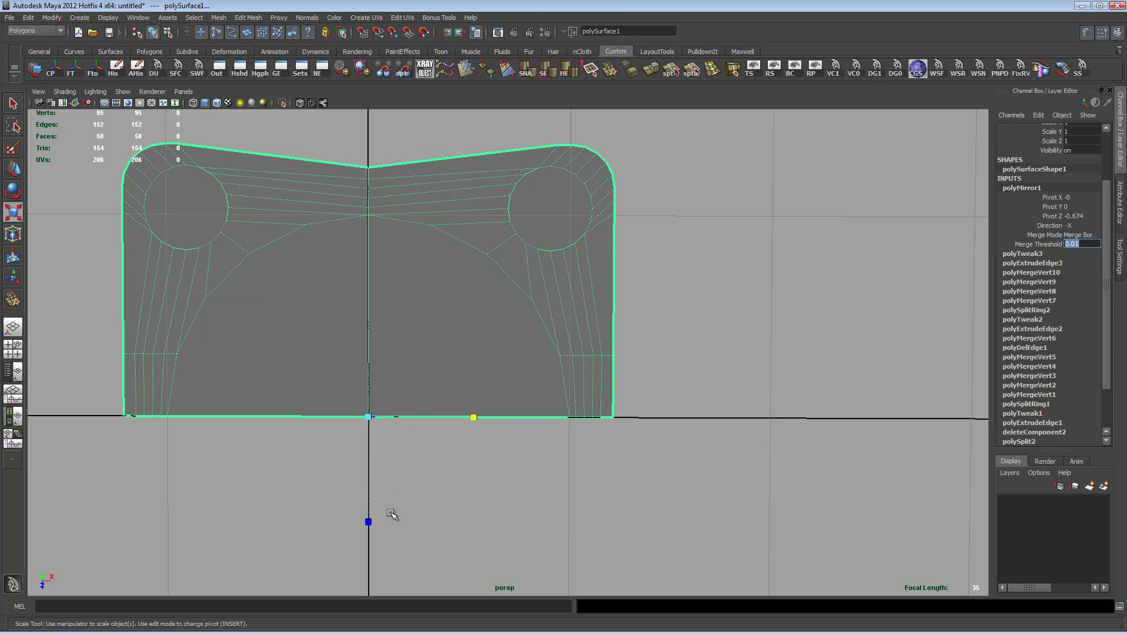
- Mirror the half mesh in the +Z direction and set that mirror's merge threshold to 0.01
{"action": "right_click_drag", "start_coordinate": [499, 357], "coordinate": [599, 515], "text": "shift"}
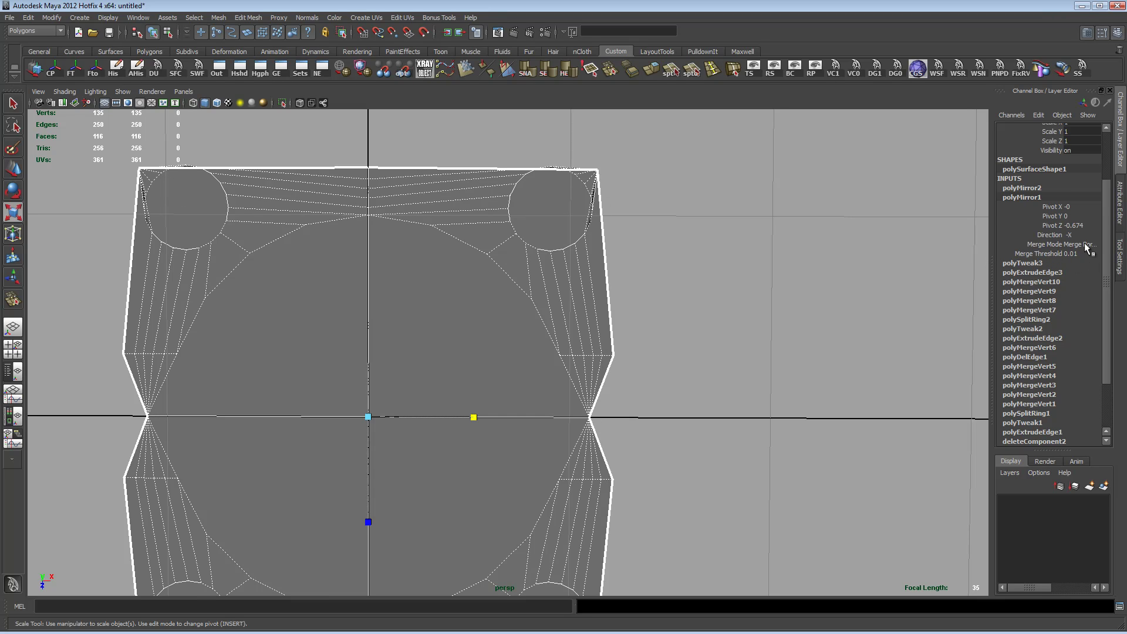
{"action": "left_click", "coordinate": [1023, 187]}
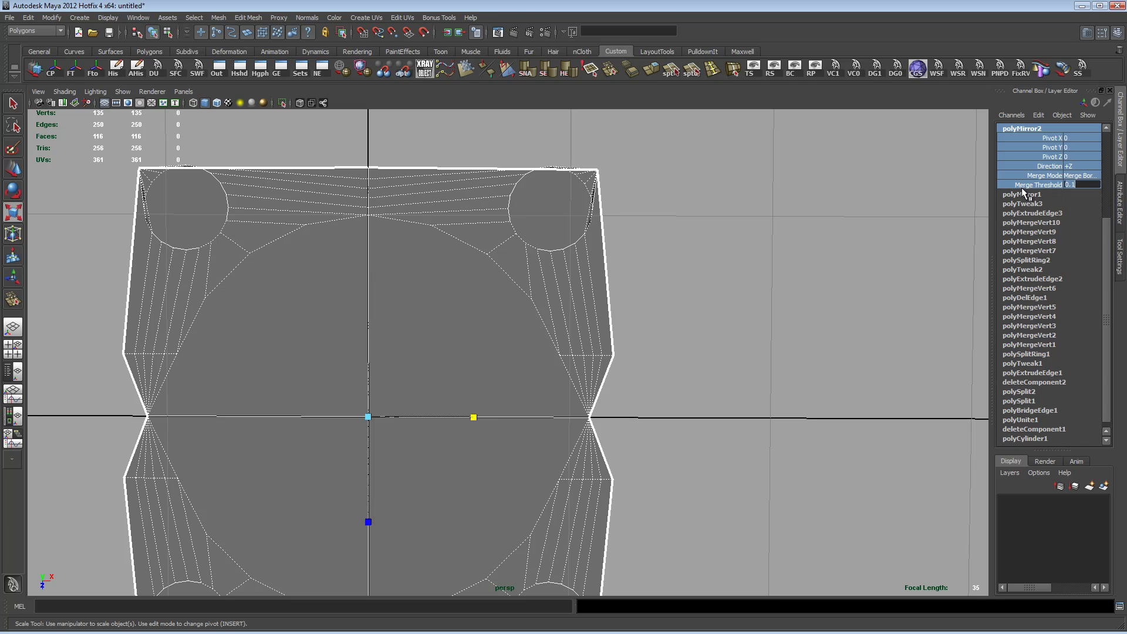
{"action": "left_click", "coordinate": [916, 235]}
{"action": "left_click", "coordinate": [588, 292]}
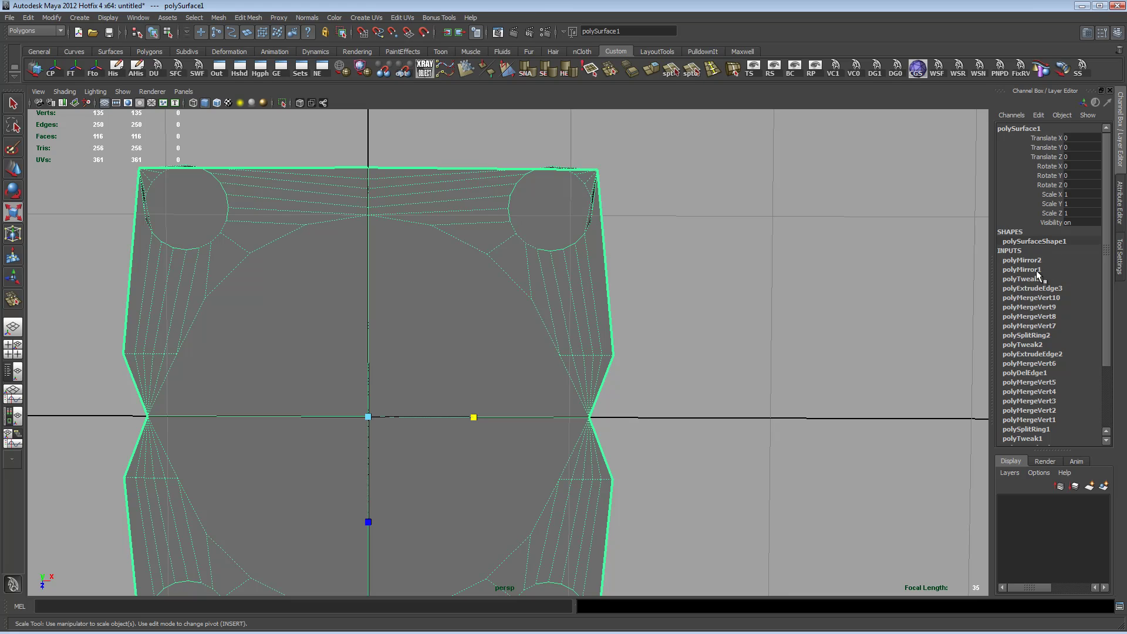
{"action": "left_click_drag", "start_coordinate": [1033, 262], "coordinate": [1038, 264]}
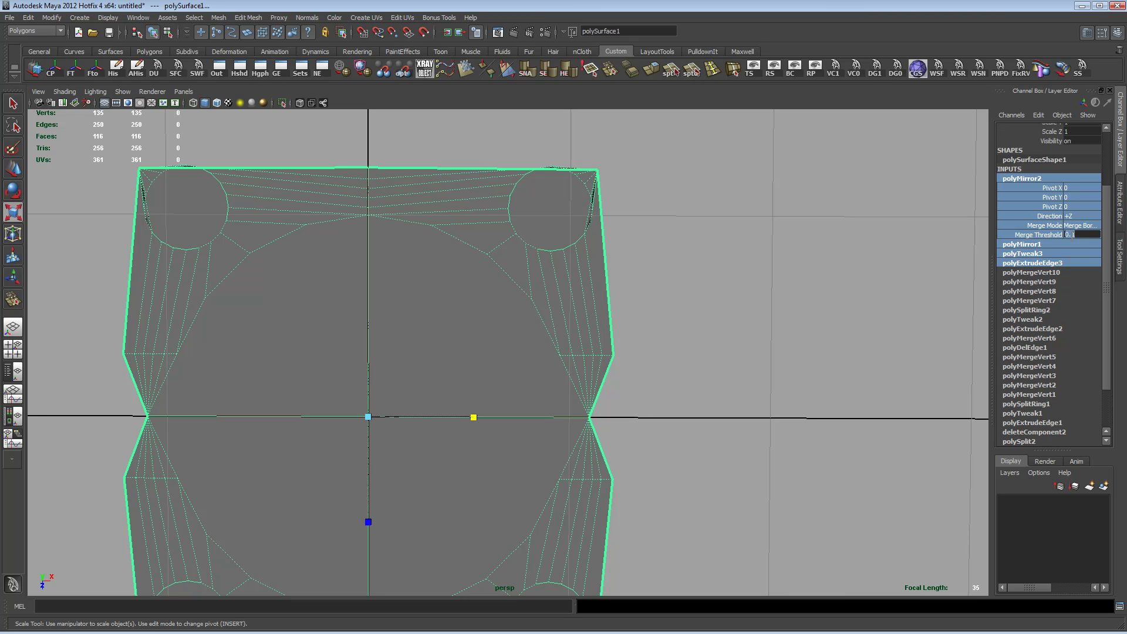
{"action": "left_click", "coordinate": [1056, 273]}
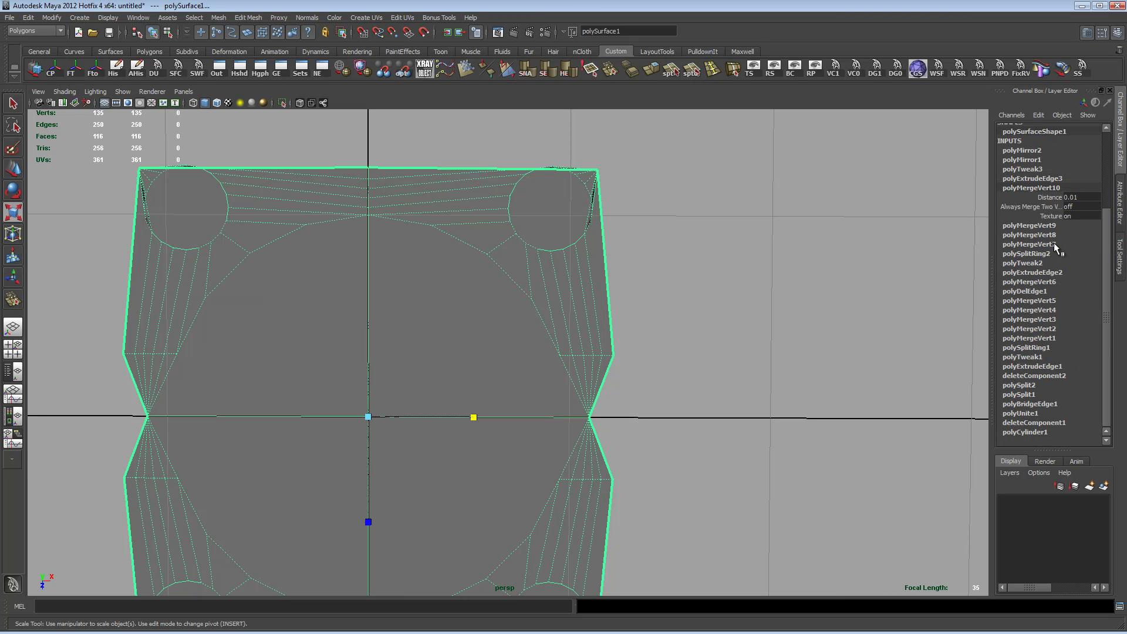
{"action": "left_click", "coordinate": [1026, 150]}
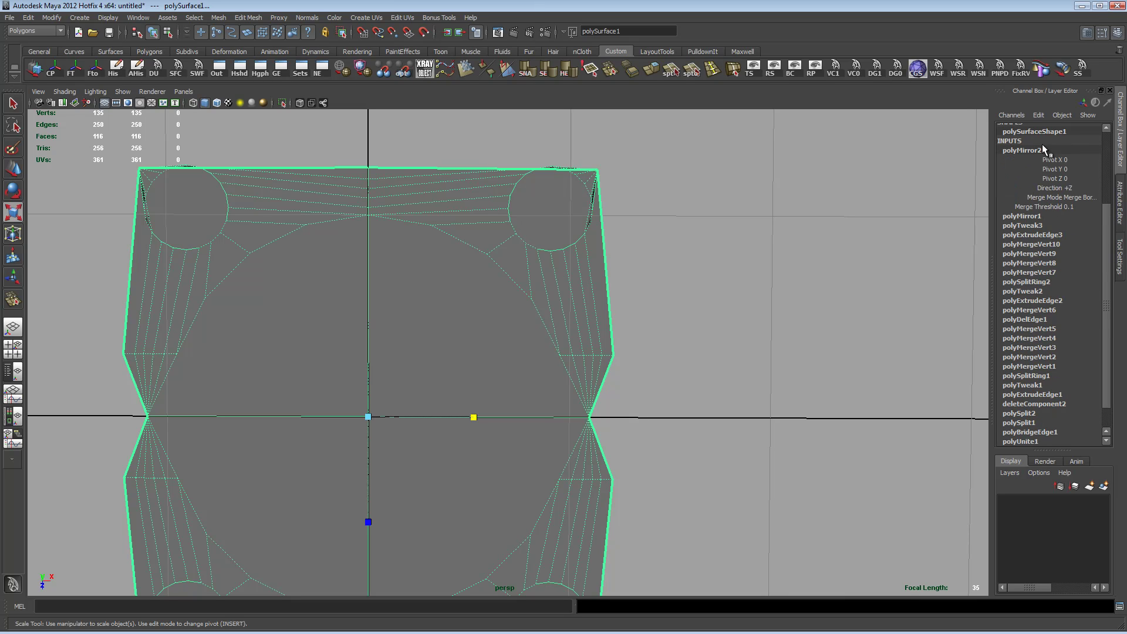
{"action": "left_click", "coordinate": [1084, 206]}
{"action": "type", "text": ".01"}
{"action": "key", "text": "Return"}
- Extrude the four large centre faces and the four corner disc faces with an offset of 0.01
{"action": "scroll", "coordinate": [536, 337], "scroll_direction": "down", "scroll_amount": 3}
{"action": "left_click_drag", "start_coordinate": [536, 337], "coordinate": [591, 300], "text": "alt"}
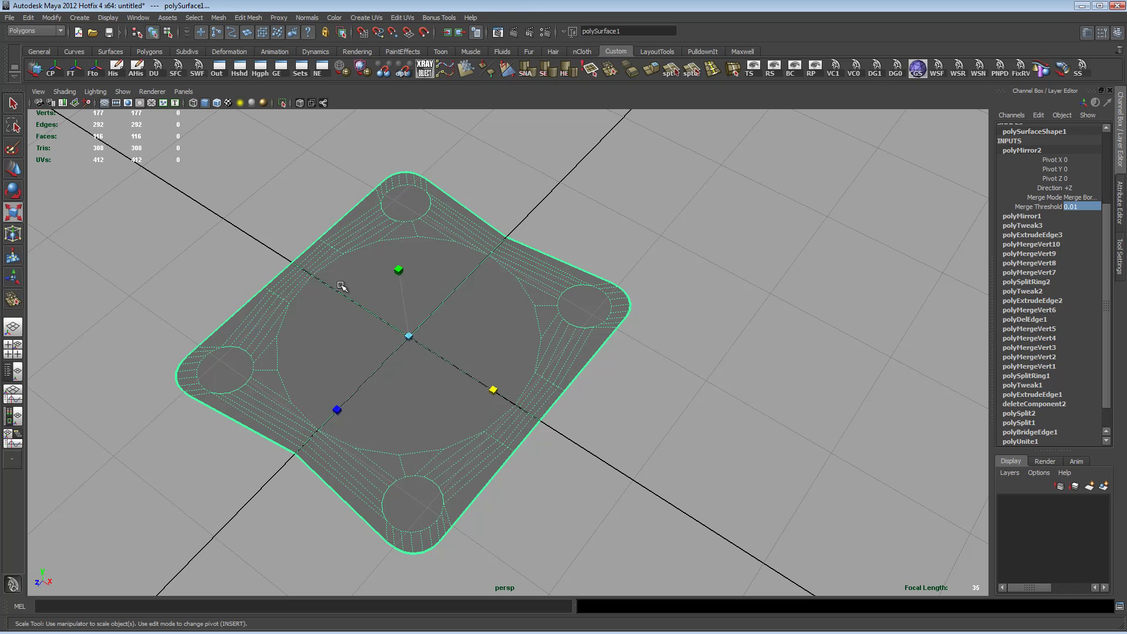
{"action": "left_click_drag", "start_coordinate": [473, 438], "coordinate": [532, 336], "text": "alt"}
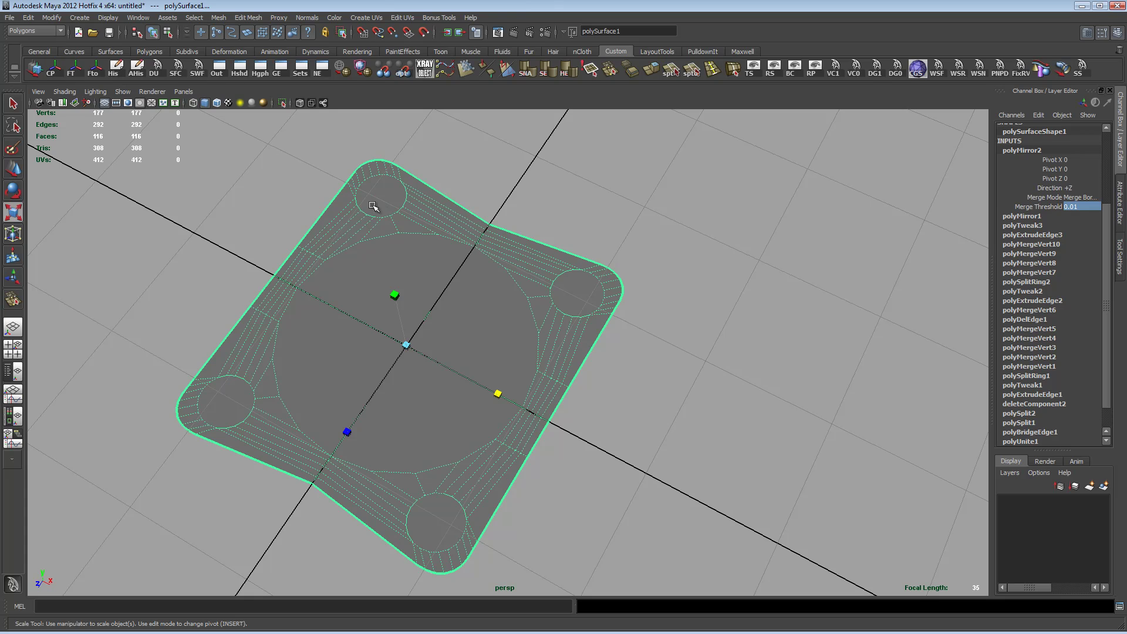
{"action": "right_click_drag", "start_coordinate": [469, 346], "coordinate": [468, 373]}
{"action": "left_click", "coordinate": [457, 360]}
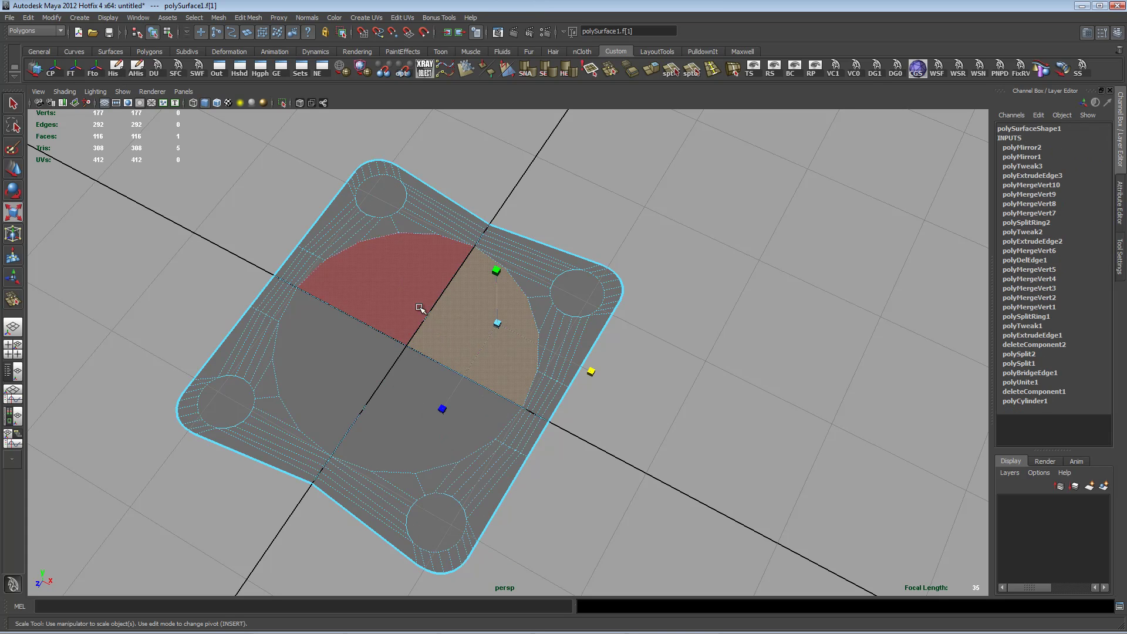
{"action": "left_click", "coordinate": [420, 309], "text": "shift"}
{"action": "left_click", "coordinate": [341, 371], "text": "shift"}
{"action": "left_click", "coordinate": [398, 405], "text": "shift"}
{"action": "left_click", "coordinate": [581, 294], "text": "shift"}
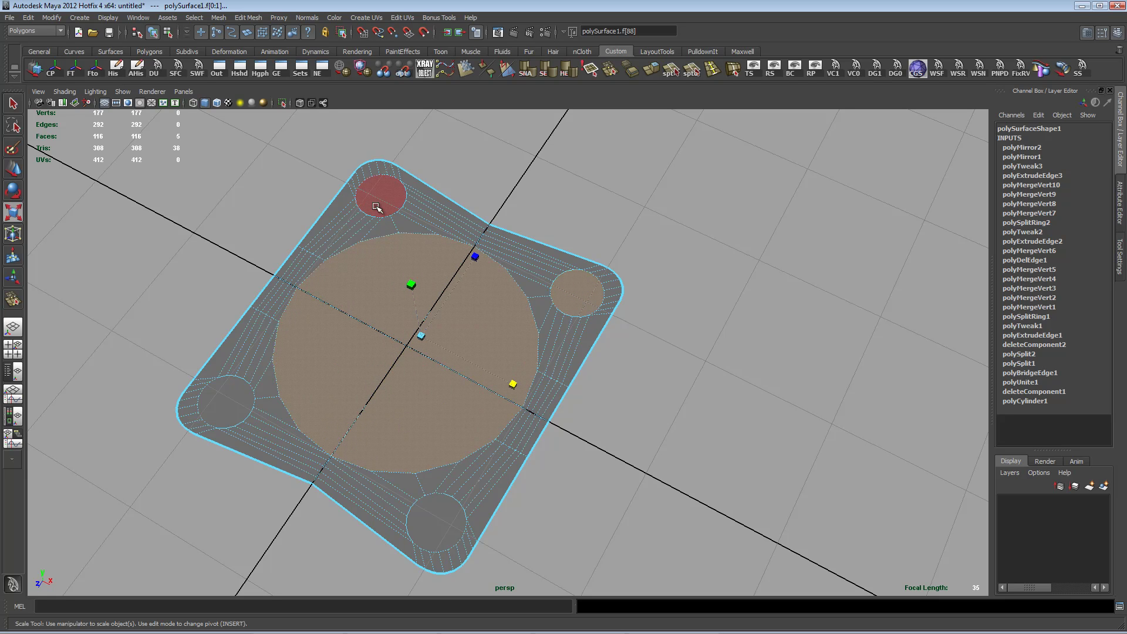
{"action": "left_click", "coordinate": [376, 208], "text": "shift"}
{"action": "left_click", "coordinate": [228, 406], "text": "shift"}
{"action": "left_click", "coordinate": [435, 531], "text": "shift"}
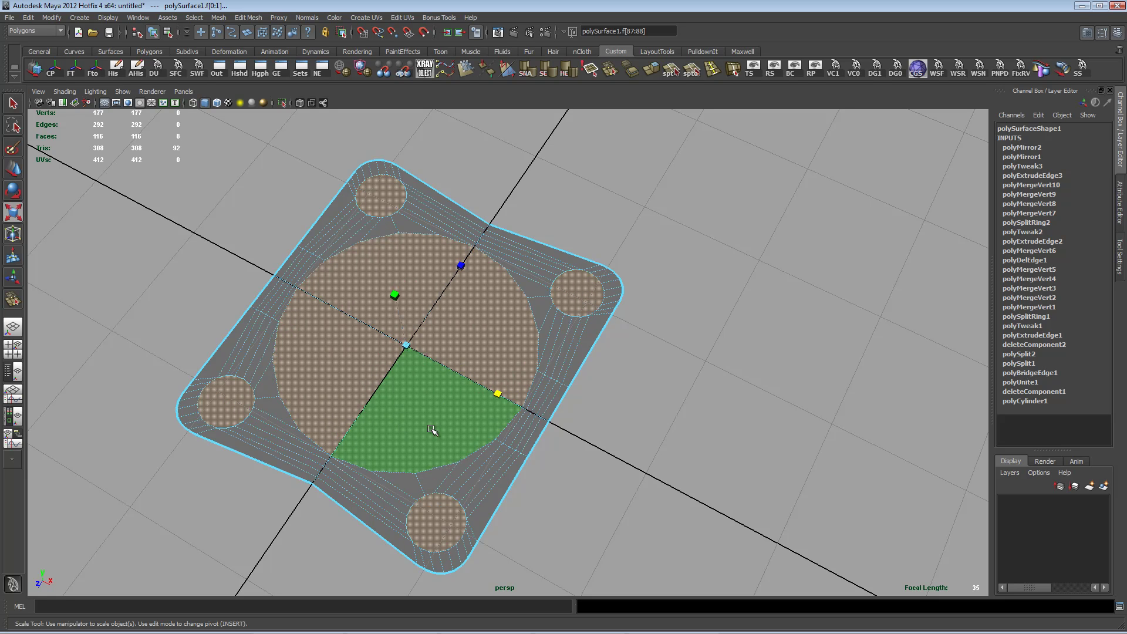
{"action": "left_click_drag", "start_coordinate": [667, 415], "coordinate": [674, 414], "text": "alt"}
{"action": "right_click_drag", "start_coordinate": [675, 414], "coordinate": [675, 437], "text": "shift"}
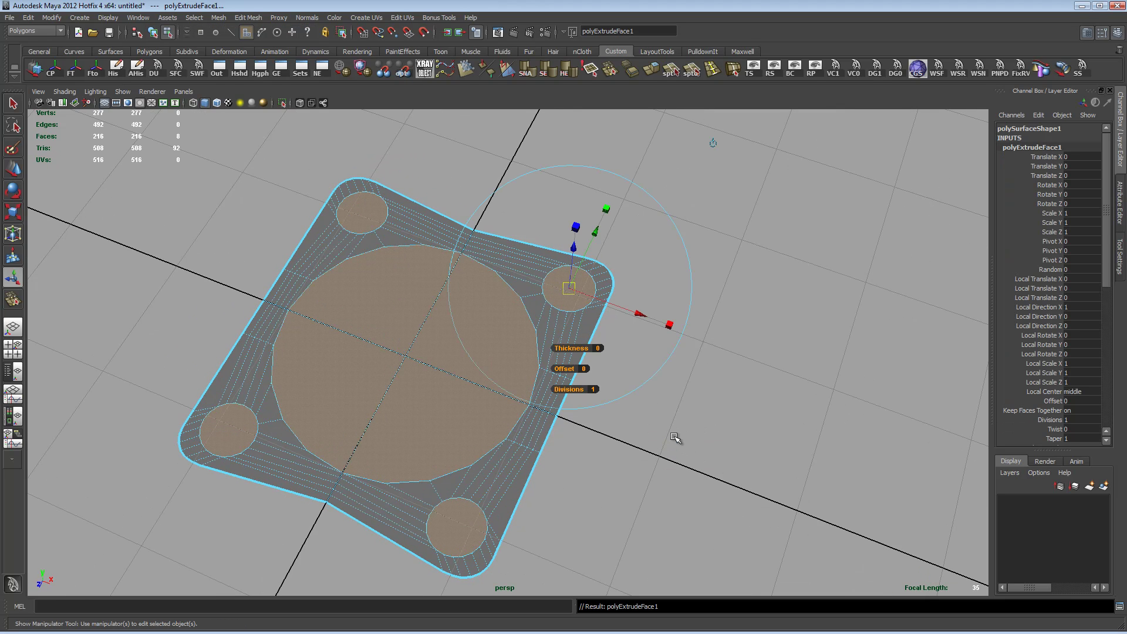
{"action": "double_click", "coordinate": [1077, 401]}
{"action": "type", "text": ".01"}
{"action": "key", "text": "Return"}
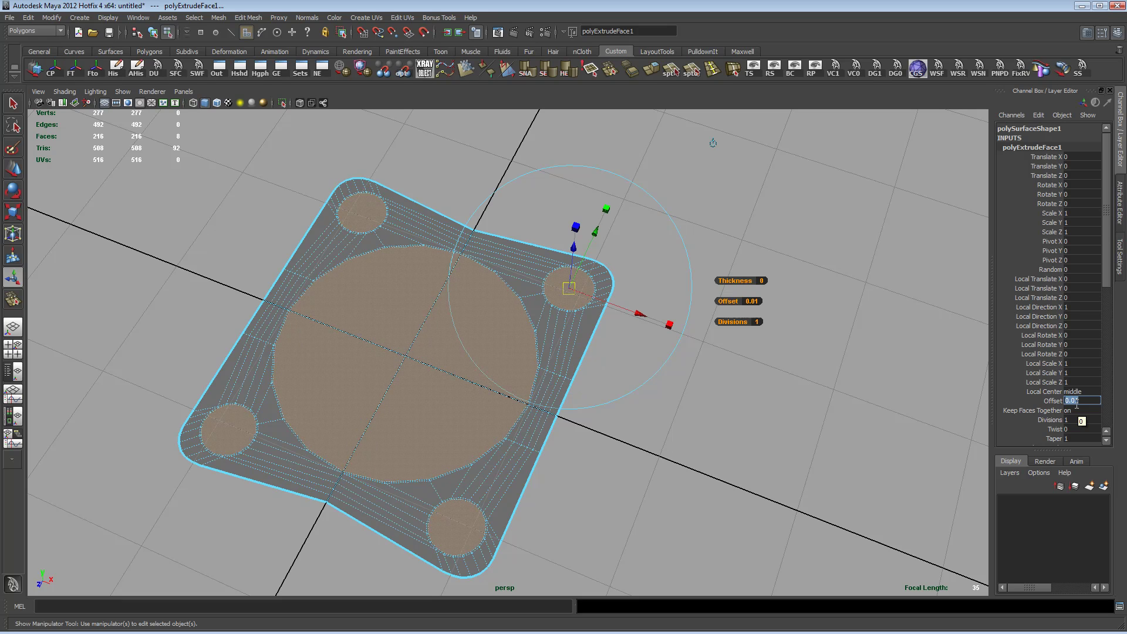
- Deselect the four centre faces and delete the four corner disc faces to open the holes
{"action": "right_click_drag", "start_coordinate": [470, 285], "coordinate": [795, 319], "text": "alt"}
{"action": "left_click_drag", "start_coordinate": [795, 319], "coordinate": [759, 312], "text": "alt"}
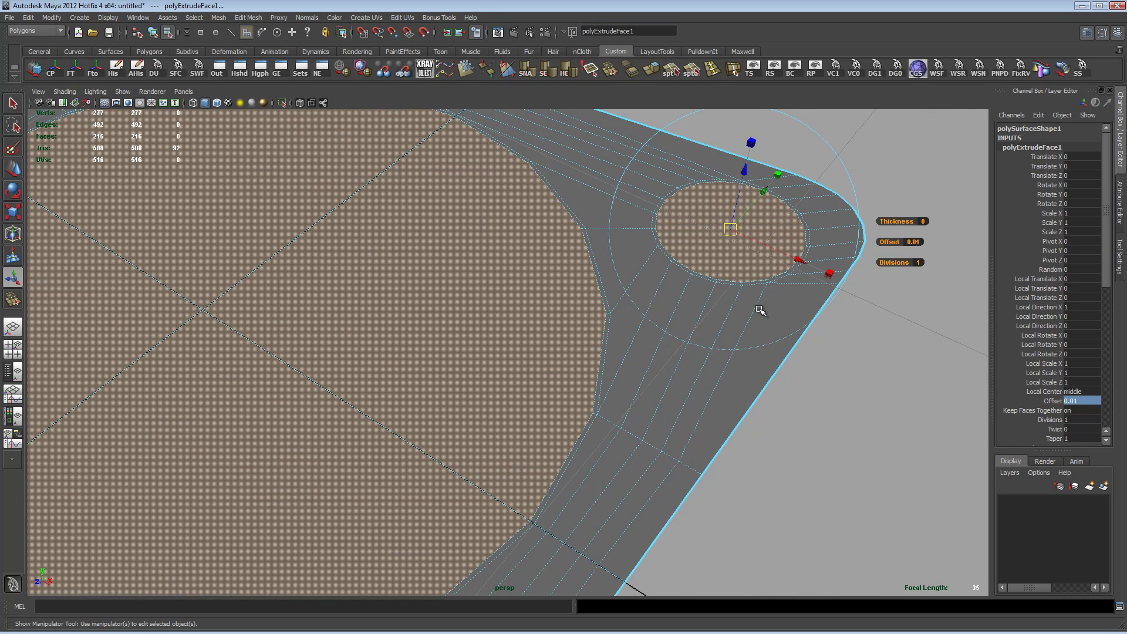
{"action": "middle_click_drag", "start_coordinate": [716, 326], "coordinate": [563, 376], "text": "alt"}
{"action": "right_click_drag", "start_coordinate": [562, 378], "coordinate": [674, 344], "text": "alt"}
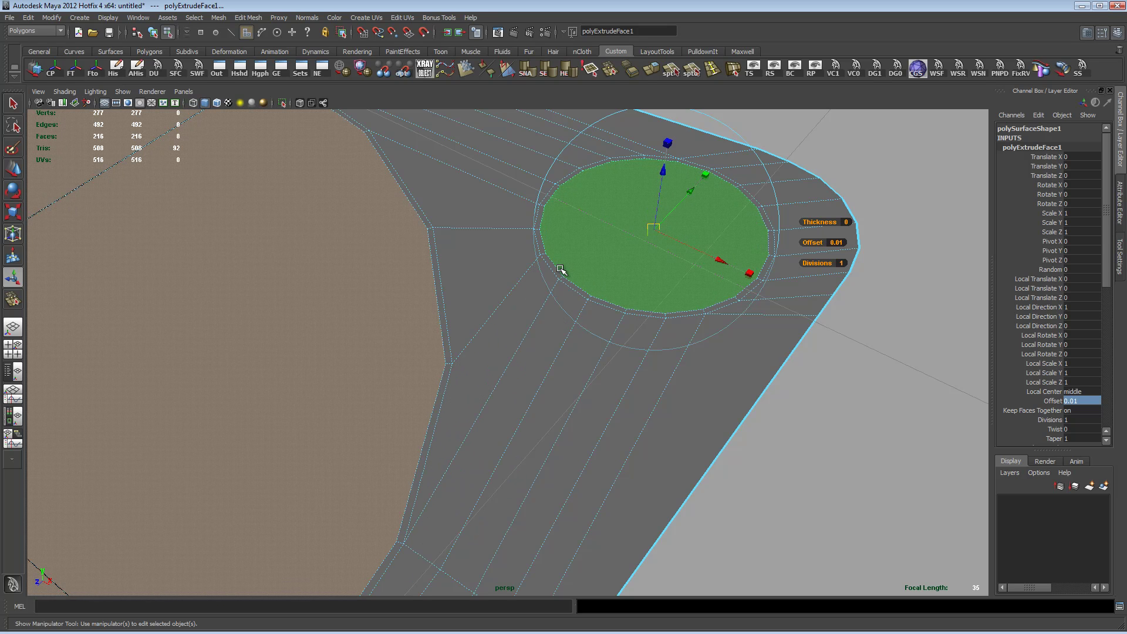
{"action": "right_click_drag", "start_coordinate": [816, 275], "coordinate": [297, 287], "text": "alt"}
{"action": "left_click", "coordinate": [405, 362], "text": "ctrl"}
{"action": "left_click", "coordinate": [279, 276], "text": "ctrl"}
{"action": "left_click", "coordinate": [194, 384], "text": "ctrl"}
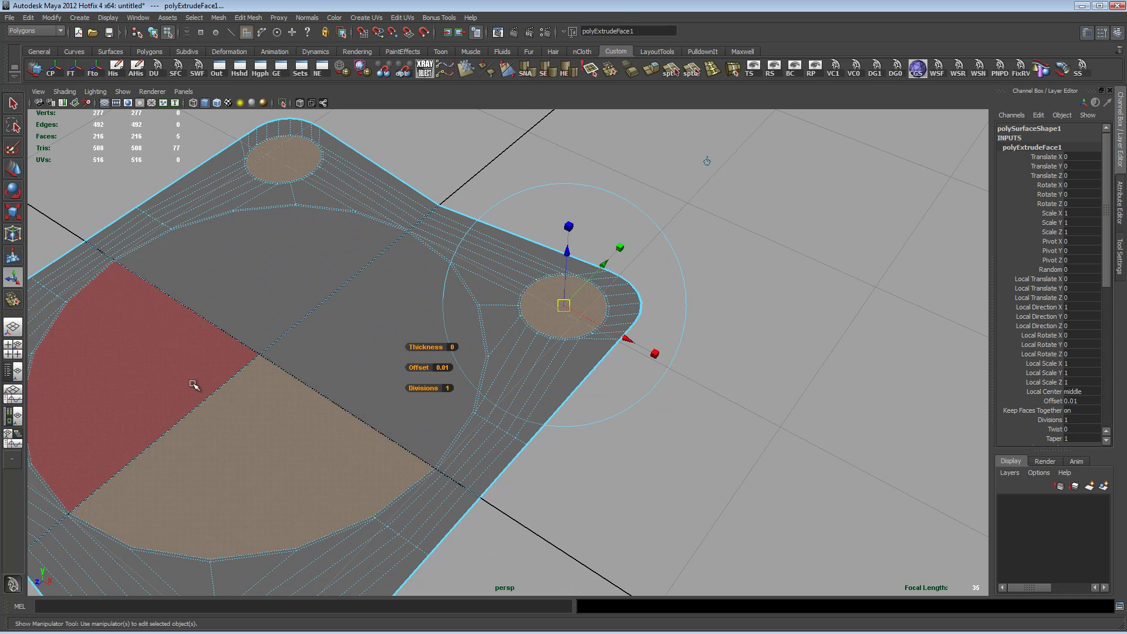
{"action": "left_click", "coordinate": [243, 438], "text": "ctrl"}
{"action": "key", "text": "Delete"}
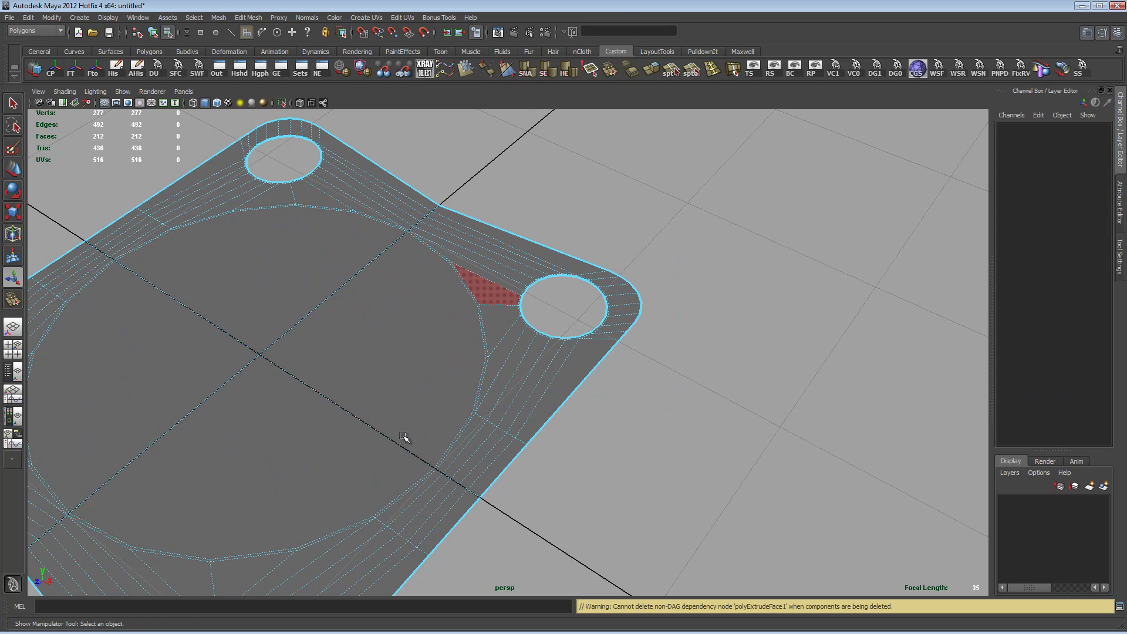
- Turn on smooth mesh preview for the base and inspect its corner holes and outer border without a selection
{"action": "right_click_drag", "start_coordinate": [650, 411], "coordinate": [403, 387], "text": "alt"}
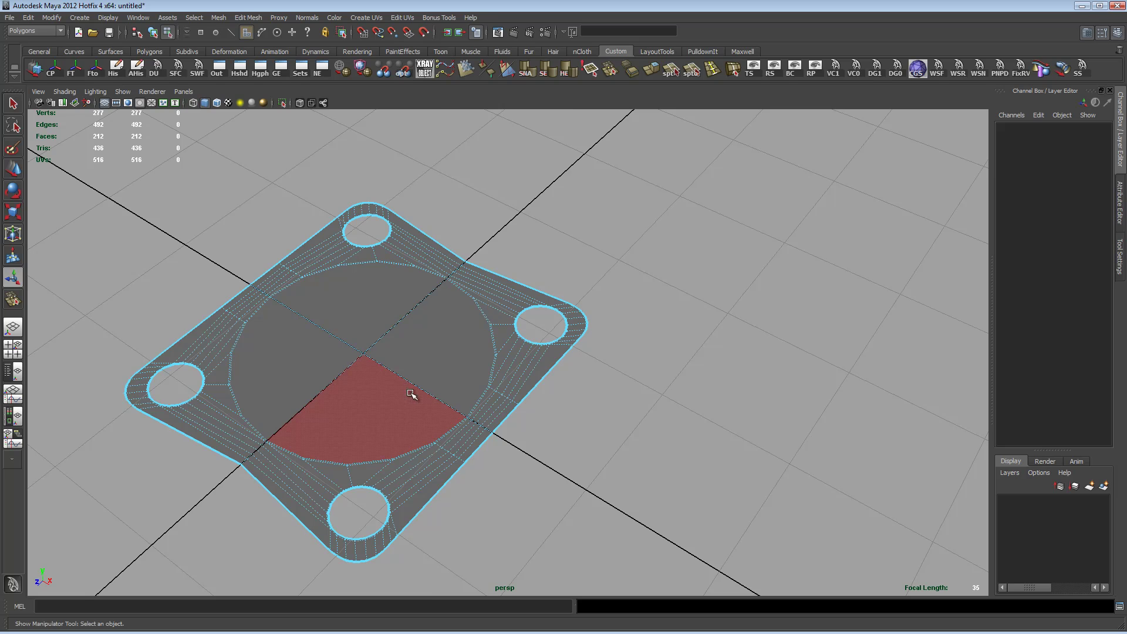
{"action": "left_click_drag", "start_coordinate": [411, 394], "coordinate": [616, 448], "text": "alt"}
{"action": "key", "text": "3"}
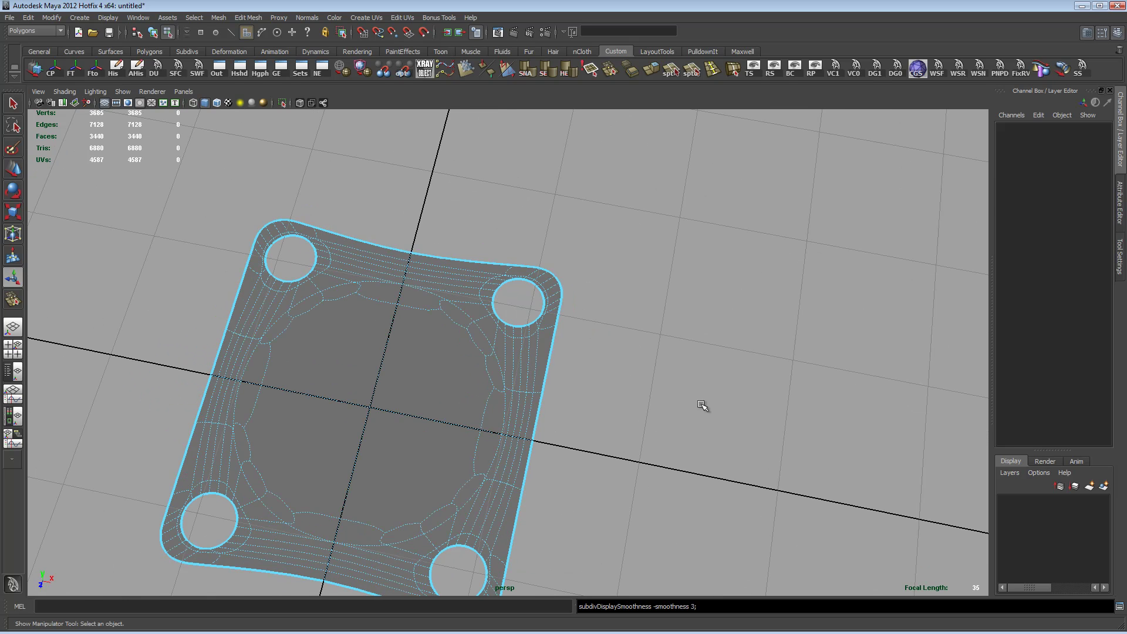
{"action": "right_click_drag", "start_coordinate": [702, 405], "coordinate": [536, 395], "text": "alt"}
{"action": "left_click", "coordinate": [543, 372]}
{"action": "left_click_drag", "start_coordinate": [620, 431], "coordinate": [578, 345], "text": "alt"}
{"action": "right_click_drag", "start_coordinate": [206, 528], "coordinate": [361, 458], "text": "alt"}
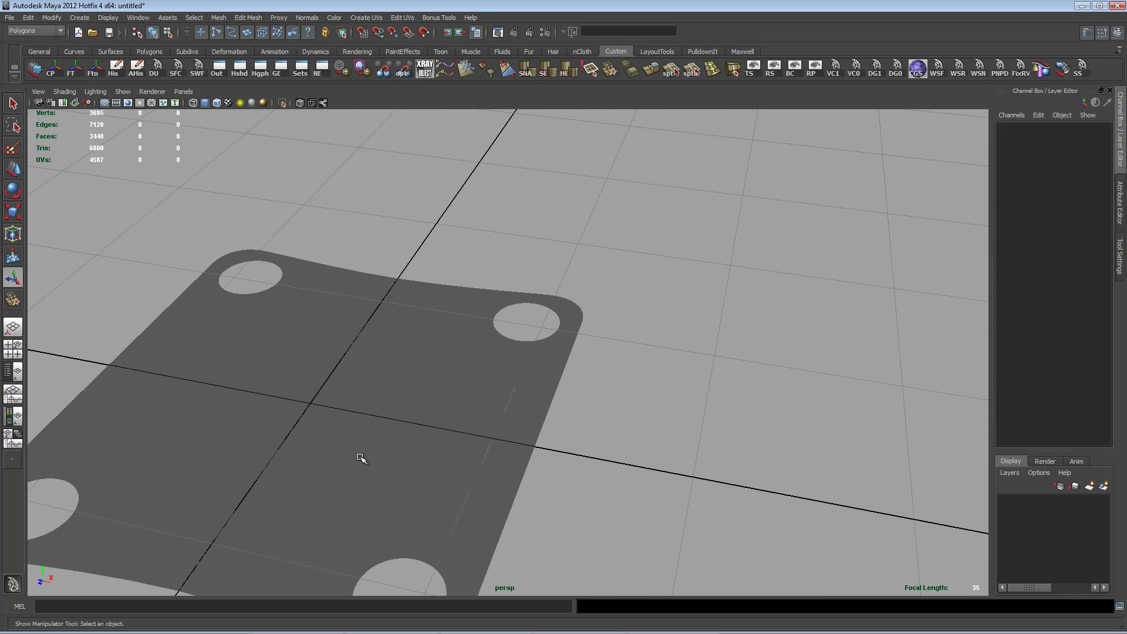
- Select the whole base and compare its unsmoothed display with the smooth mesh preview
{"action": "mouse_move", "coordinate": [378, 409]}
{"action": "right_mouse_down"}
{"action": "mouse_move", "coordinate": [405, 420]}
{"action": "mouse_move", "coordinate": [383, 411]}
{"action": "right_mouse_up"}
{"action": "left_click", "coordinate": [383, 411]}
{"action": "key", "text": "1"}
{"action": "right_click_drag", "start_coordinate": [515, 420], "coordinate": [604, 400], "text": "alt"}
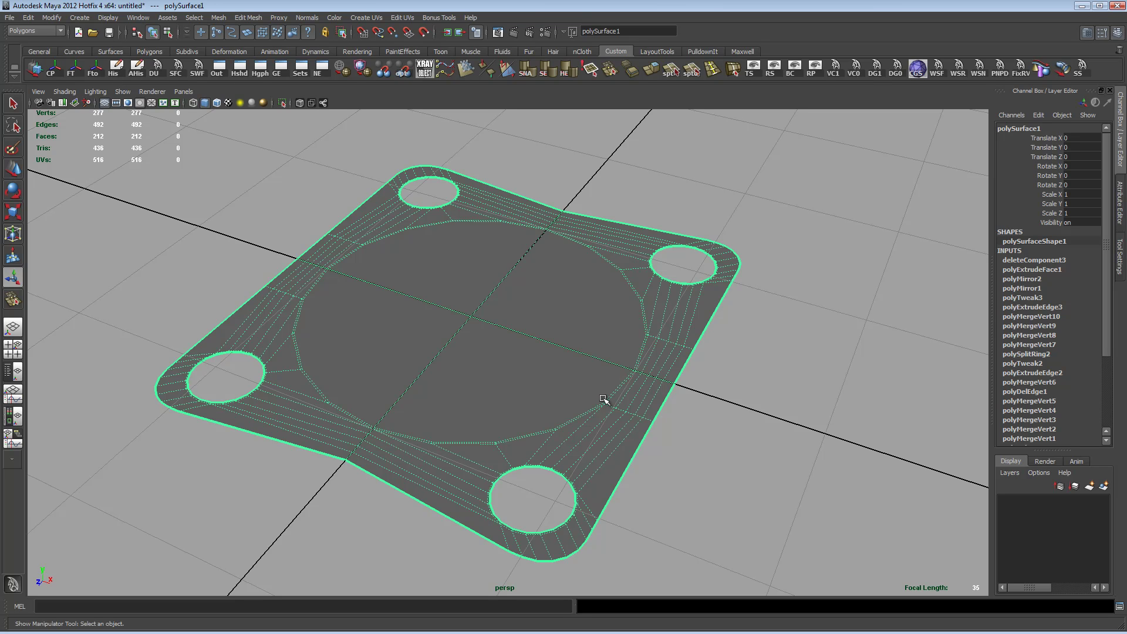
{"action": "key", "text": "3"}
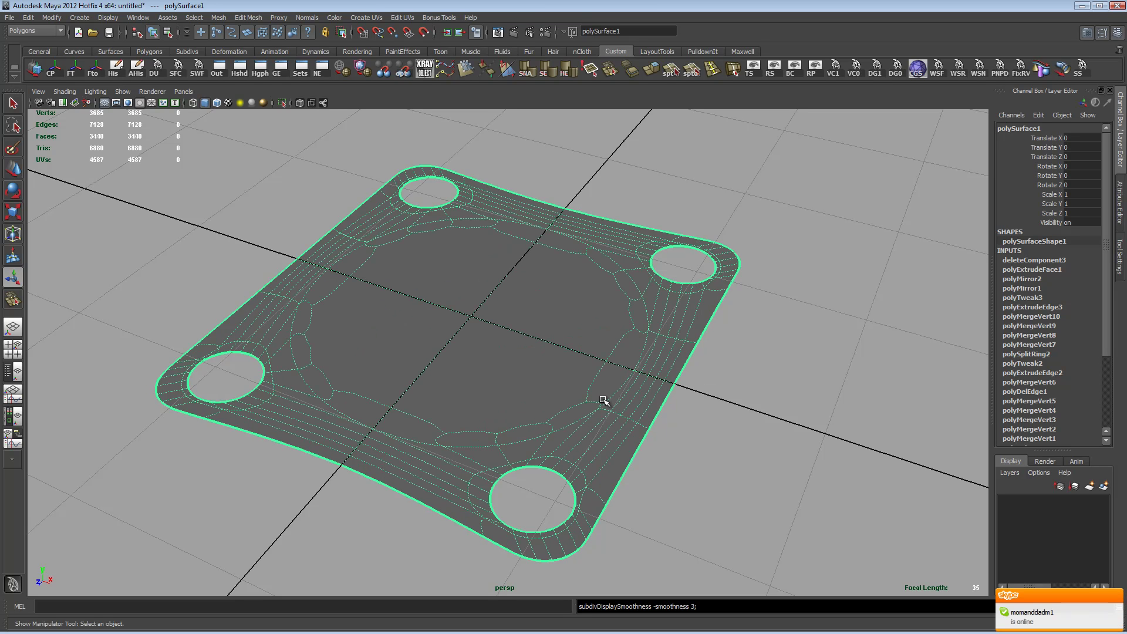
- Return the base to its unsmoothed display and extrude its four large centre faces
{"action": "key", "text": "1"}
{"action": "right_click_drag", "start_coordinate": [549, 348], "coordinate": [493, 431], "text": "alt"}
{"action": "left_click", "coordinate": [549, 392]}
{"action": "left_click", "coordinate": [554, 304]}
{"action": "left_click", "coordinate": [455, 254], "text": "shift"}
{"action": "left_click", "coordinate": [380, 345], "text": "shift"}
{"action": "left_click", "coordinate": [488, 403], "text": "shift"}
{"action": "left_click_drag", "start_coordinate": [524, 422], "coordinate": [526, 387], "text": "alt"}
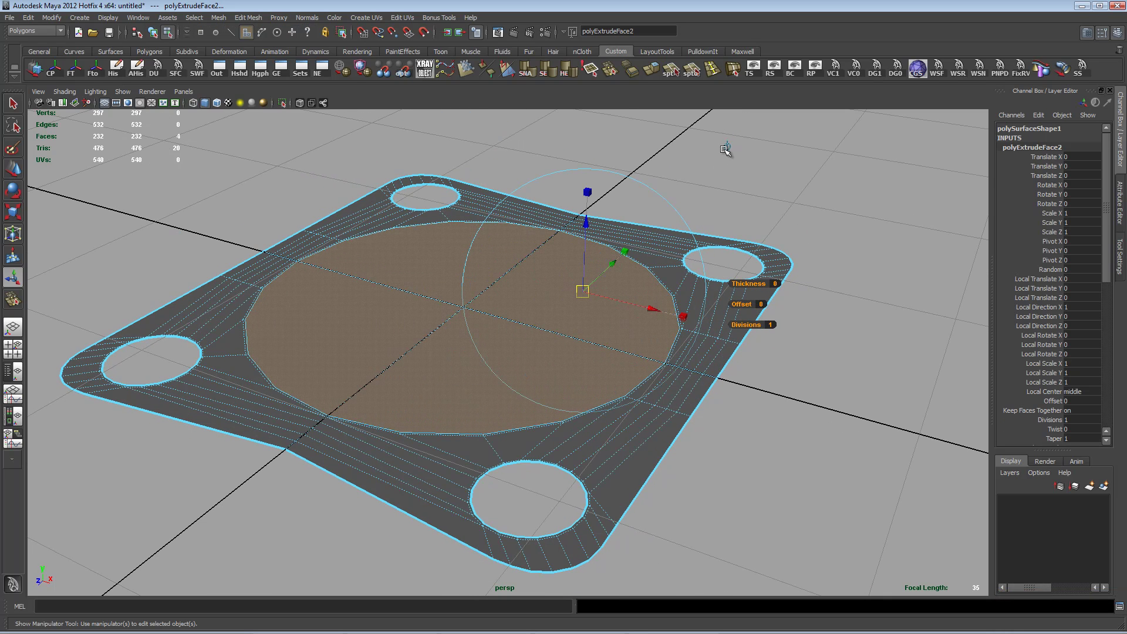
- Raise the extruded centre faces 0.11 in Y and scale them down to about 0.88 for a sloped side wall
{"action": "left_click_drag", "start_coordinate": [460, 245], "coordinate": [460, 217]}
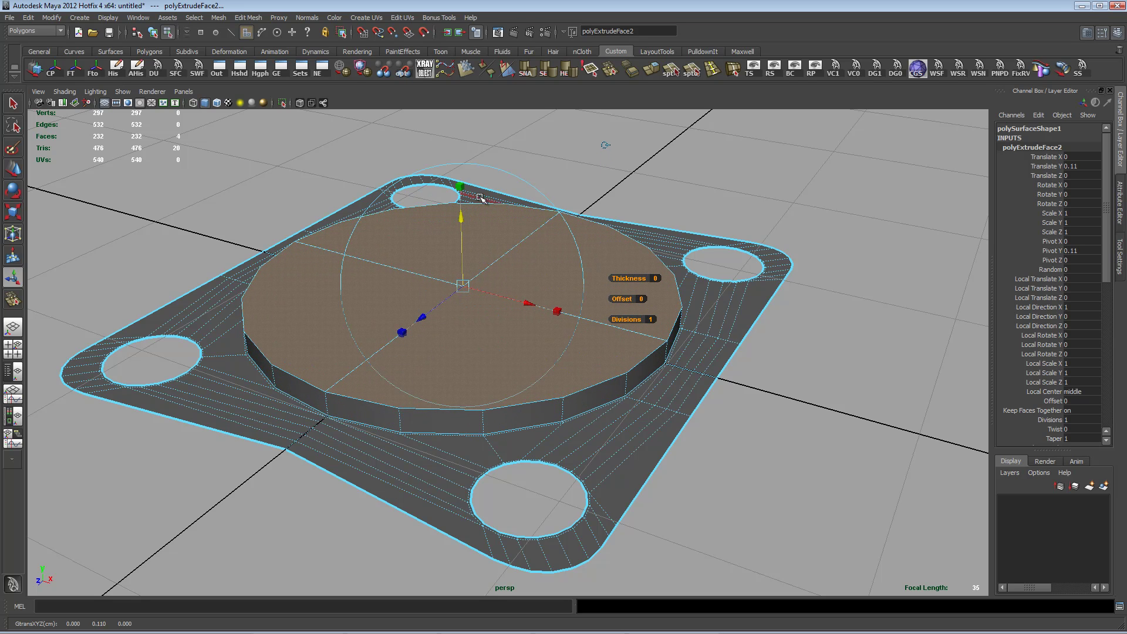
{"action": "left_click_drag", "start_coordinate": [462, 286], "coordinate": [459, 287]}
{"action": "left_click_drag", "start_coordinate": [558, 369], "coordinate": [611, 359], "text": "alt"}
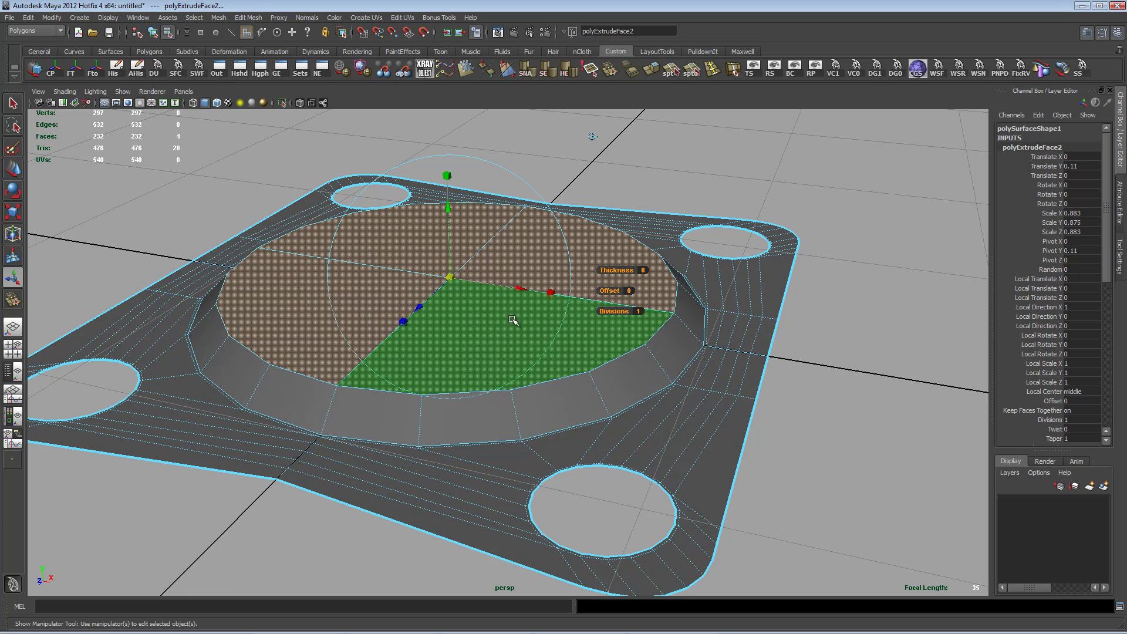
- Extrude the four raised centre faces again with an offset of 0.03
{"action": "right_click_drag", "start_coordinate": [616, 345], "coordinate": [613, 367], "text": "shift"}
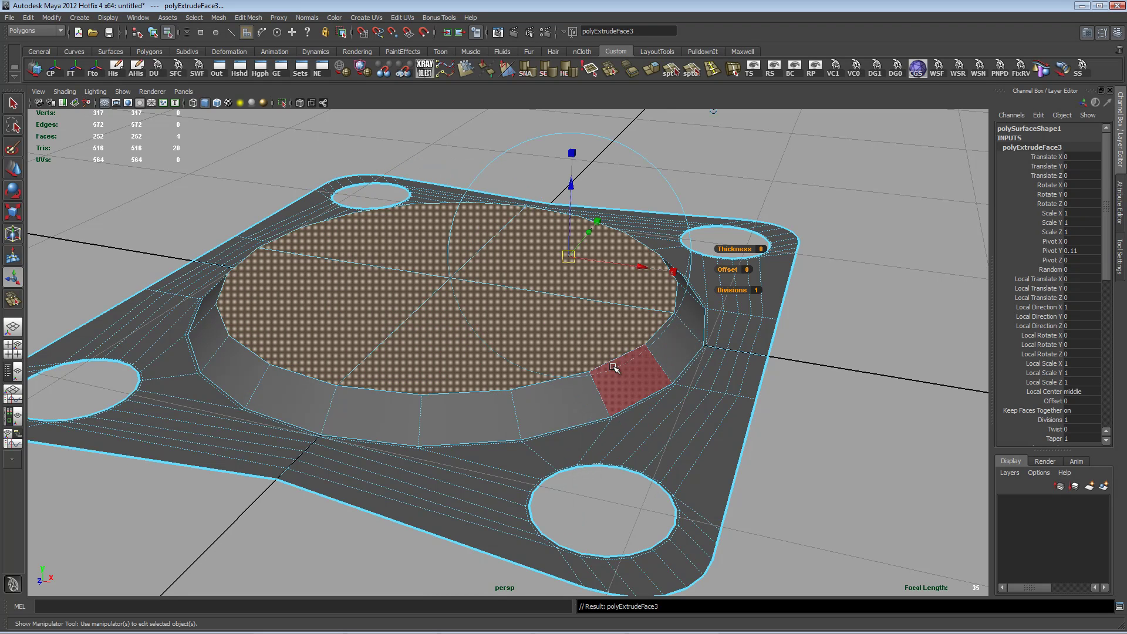
{"action": "left_click", "coordinate": [1080, 401]}
{"action": "type", "text": ".01"}
{"action": "key", "text": "Return"}
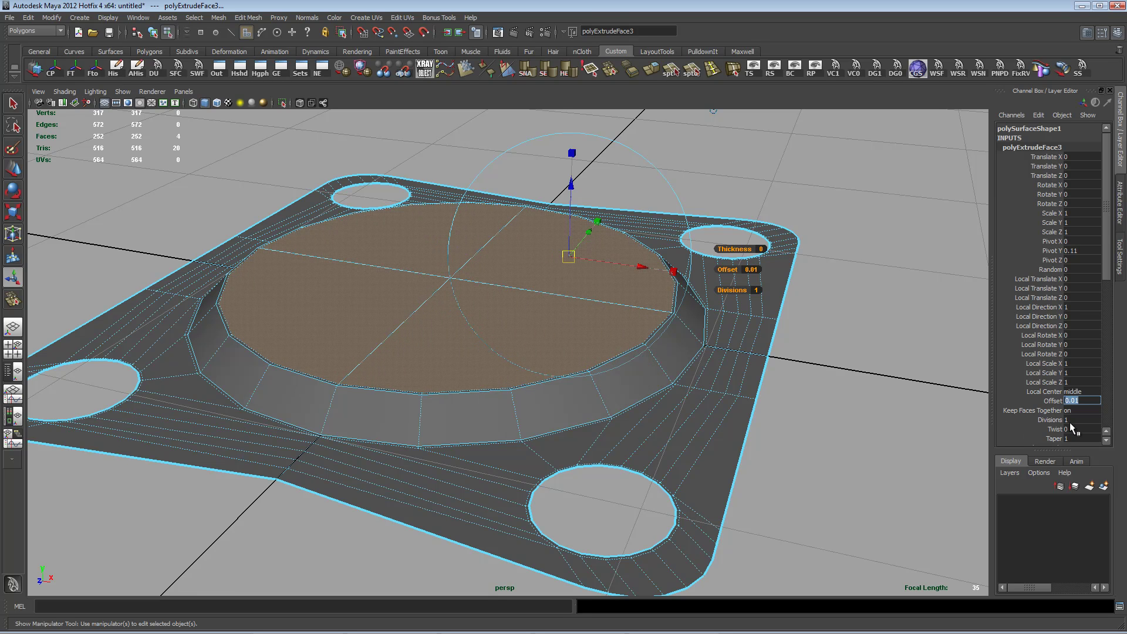
{"action": "type", "text": "0.03"}
{"action": "key", "text": "Return"}
- Insert an edge loop with equal distance from edge on the sloped wall, just below the disc's upper rim
{"action": "right_click_drag", "start_coordinate": [667, 348], "coordinate": [726, 378]}
{"action": "left_click", "coordinate": [745, 362]}
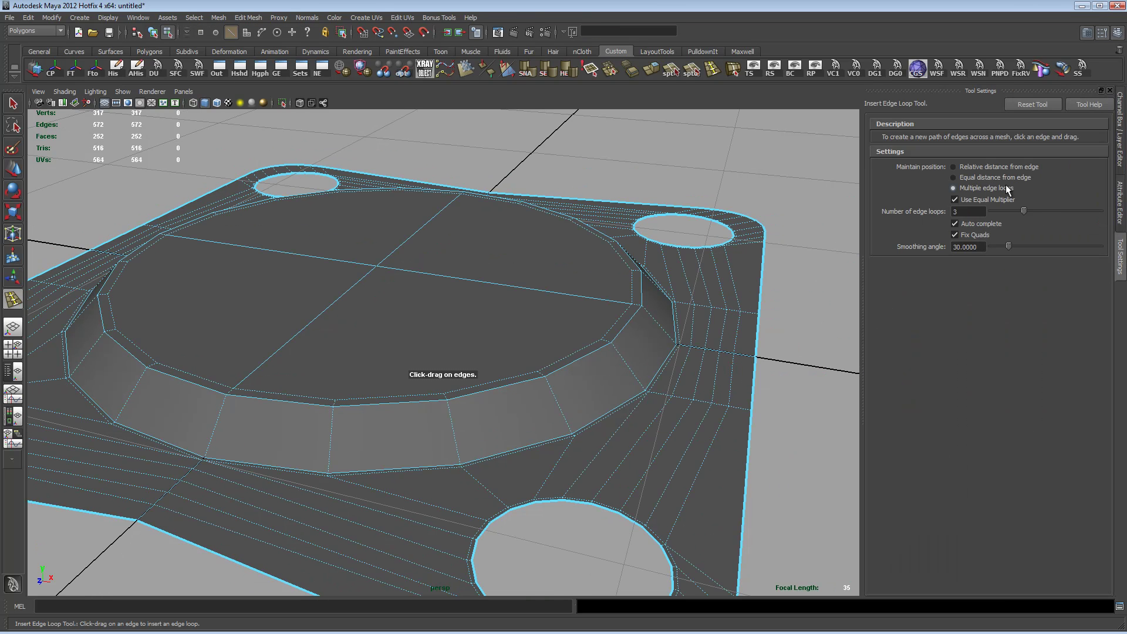
{"action": "right_click_drag", "start_coordinate": [493, 347], "coordinate": [609, 367], "text": "alt"}
{"action": "left_click_drag", "start_coordinate": [672, 348], "coordinate": [670, 348]}
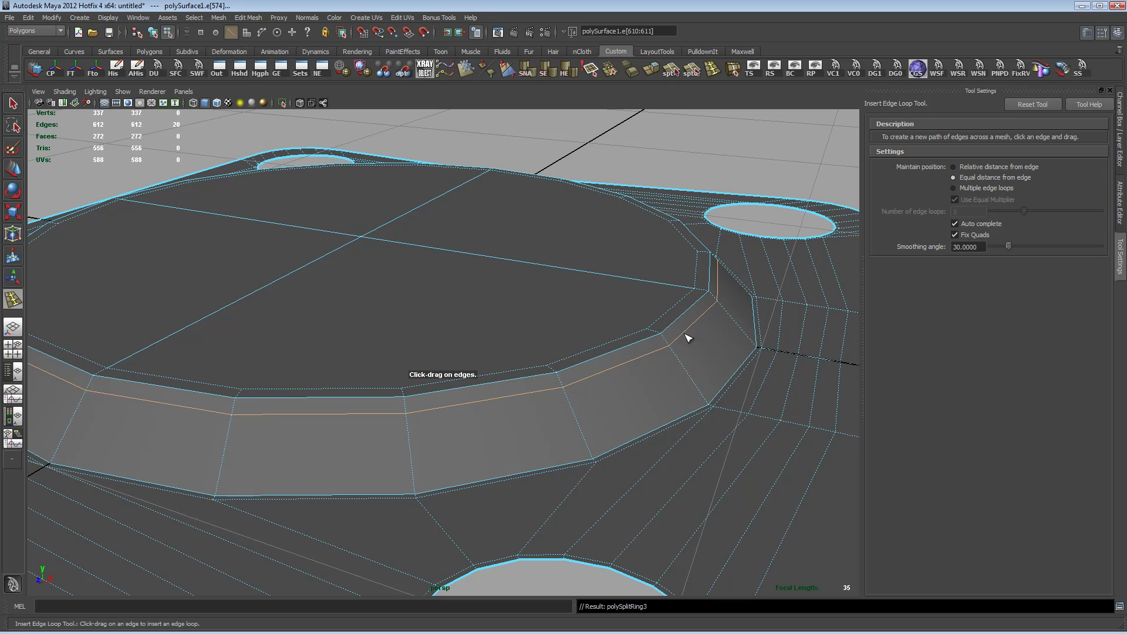
- Insert a second edge loop around the sloped wall, close to its lower border with the base
{"action": "left_click_drag", "start_coordinate": [665, 362], "coordinate": [694, 345], "text": "alt"}
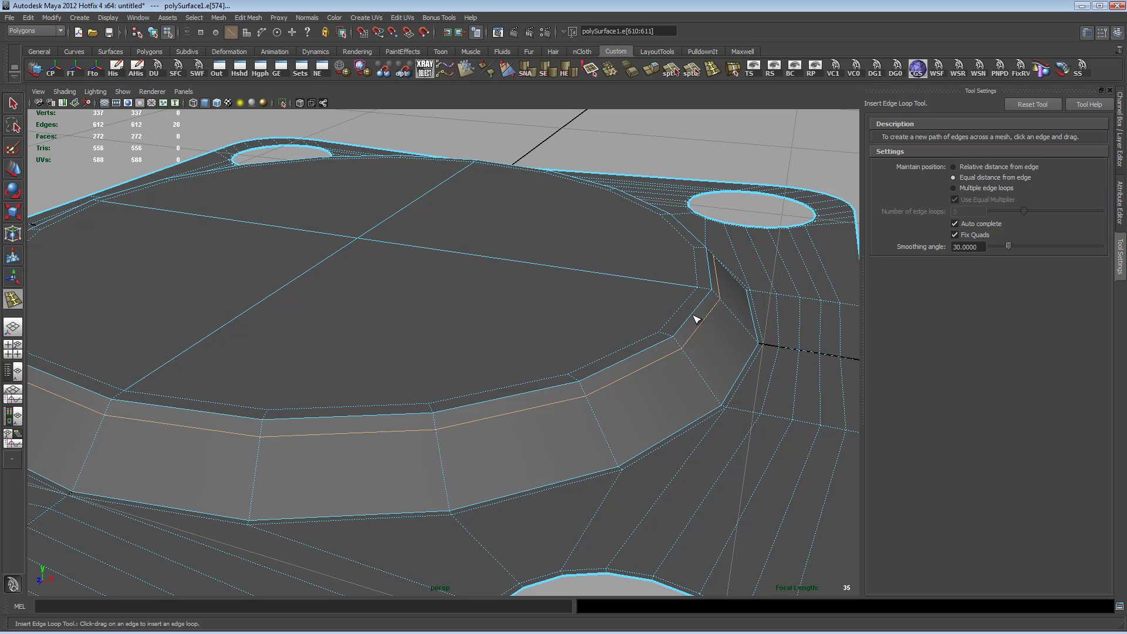
{"action": "left_click_drag", "start_coordinate": [720, 417], "coordinate": [674, 330], "text": "alt"}
{"action": "middle_click_drag", "start_coordinate": [707, 374], "coordinate": [497, 365], "text": "alt"}
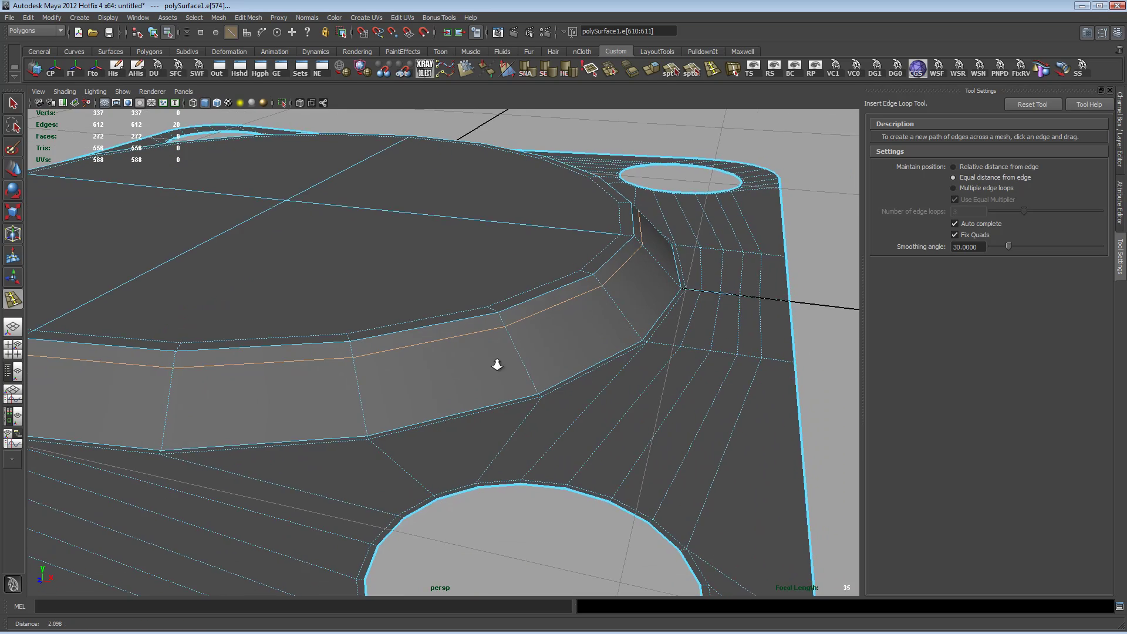
{"action": "right_click_drag", "start_coordinate": [497, 364], "coordinate": [692, 372], "text": "alt"}
{"action": "left_click_drag", "start_coordinate": [643, 435], "coordinate": [643, 435]}
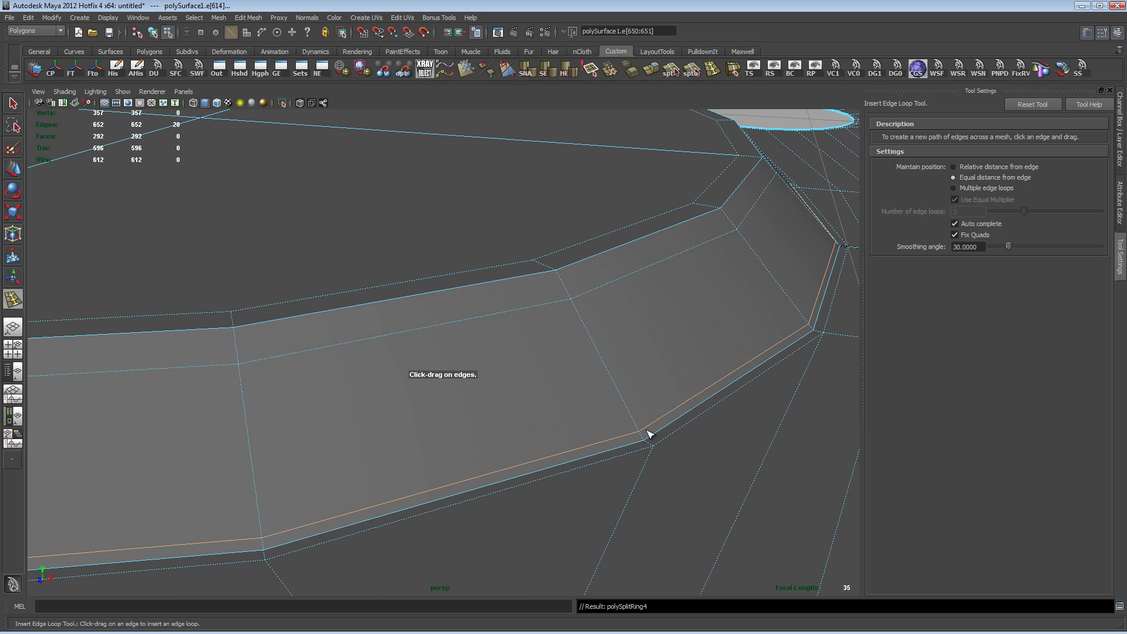
- Inspect the raised disc and base in smooth mesh preview, and return the whole mesh to its unsmoothed display
{"action": "left_click_drag", "start_coordinate": [825, 407], "coordinate": [592, 392], "text": "alt"}
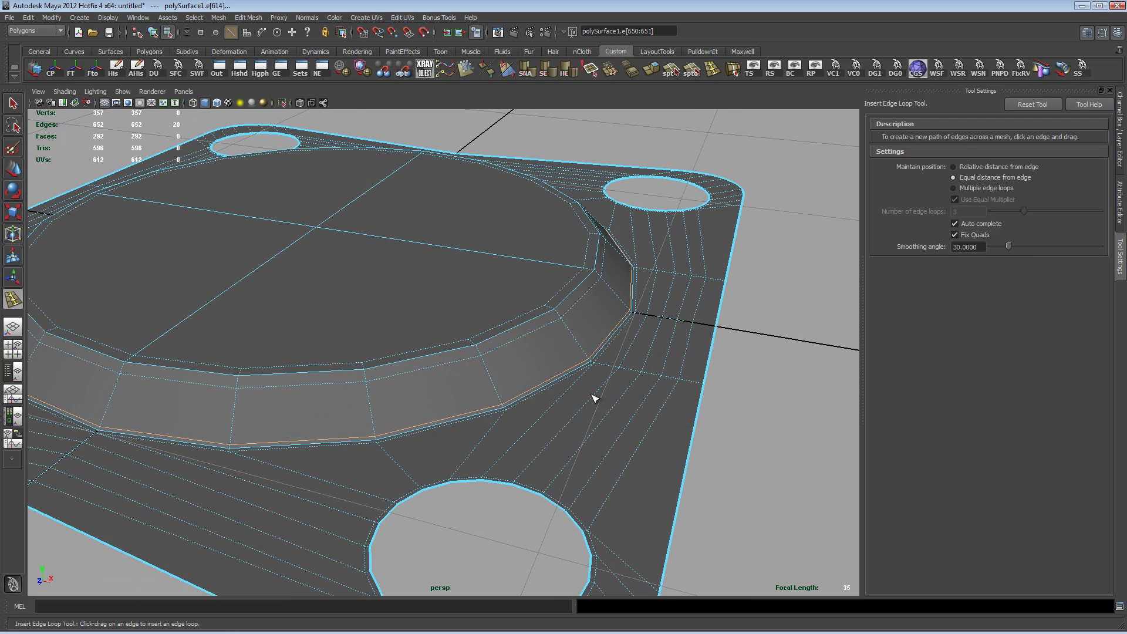
{"action": "key", "text": "3"}
{"action": "key", "text": "q"}
{"action": "right_click_drag", "start_coordinate": [594, 398], "coordinate": [636, 374]}
{"action": "left_click", "coordinate": [746, 379]}
{"action": "left_click_drag", "start_coordinate": [756, 415], "coordinate": [772, 398], "text": "alt"}
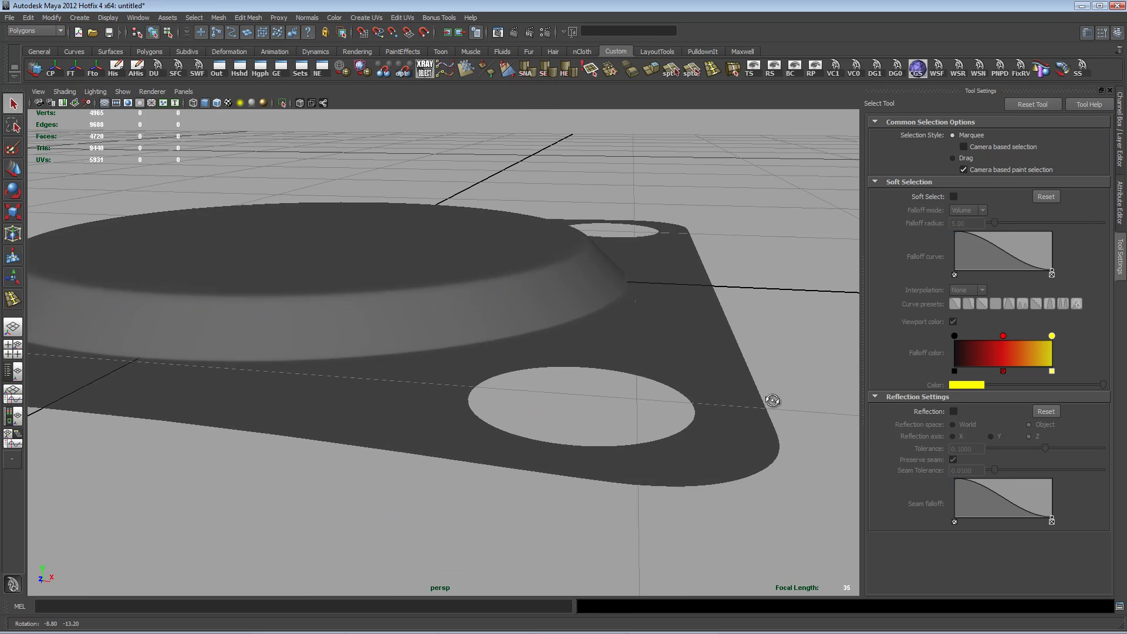
{"action": "mouse_move", "coordinate": [597, 320]}
{"action": "left_mouse_down", "text": "alt"}
{"action": "mouse_move", "coordinate": [641, 328]}
{"action": "mouse_move", "coordinate": [568, 319]}
{"action": "mouse_move", "coordinate": [614, 347]}
{"action": "mouse_move", "coordinate": [566, 345]}
{"action": "mouse_move", "coordinate": [542, 363]}
{"action": "mouse_move", "coordinate": [561, 350]}
{"action": "mouse_move", "coordinate": [523, 353]}
{"action": "mouse_move", "coordinate": [592, 323]}
{"action": "left_mouse_up", "text": "alt"}
{"action": "left_click", "coordinate": [591, 327]}
{"action": "key", "text": "1"}
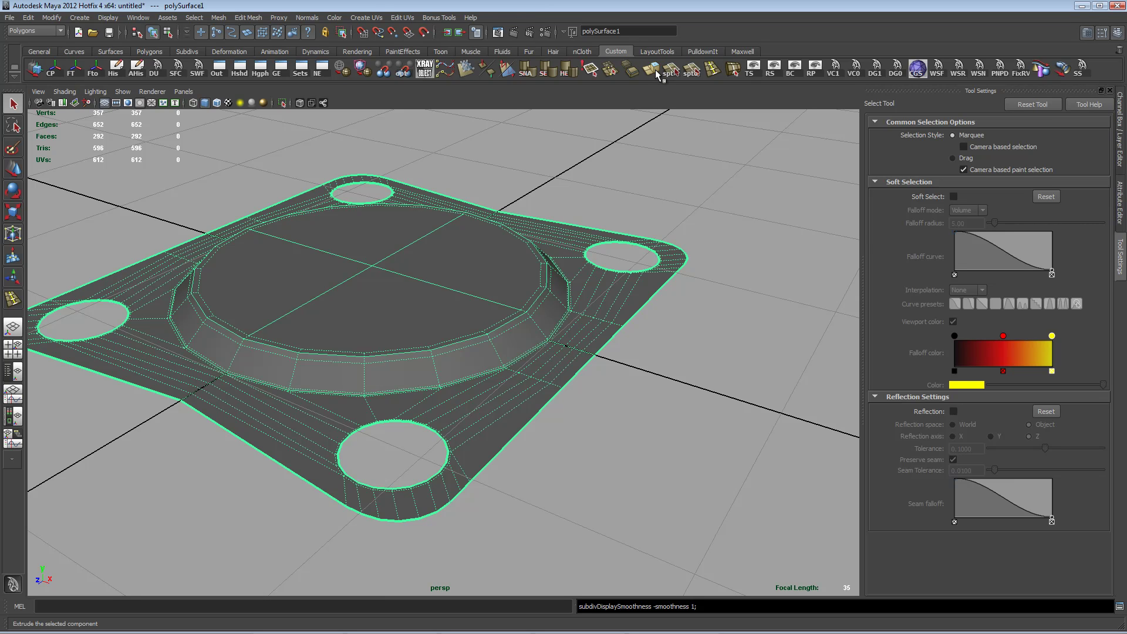
{"action": "key", "text": "space"}
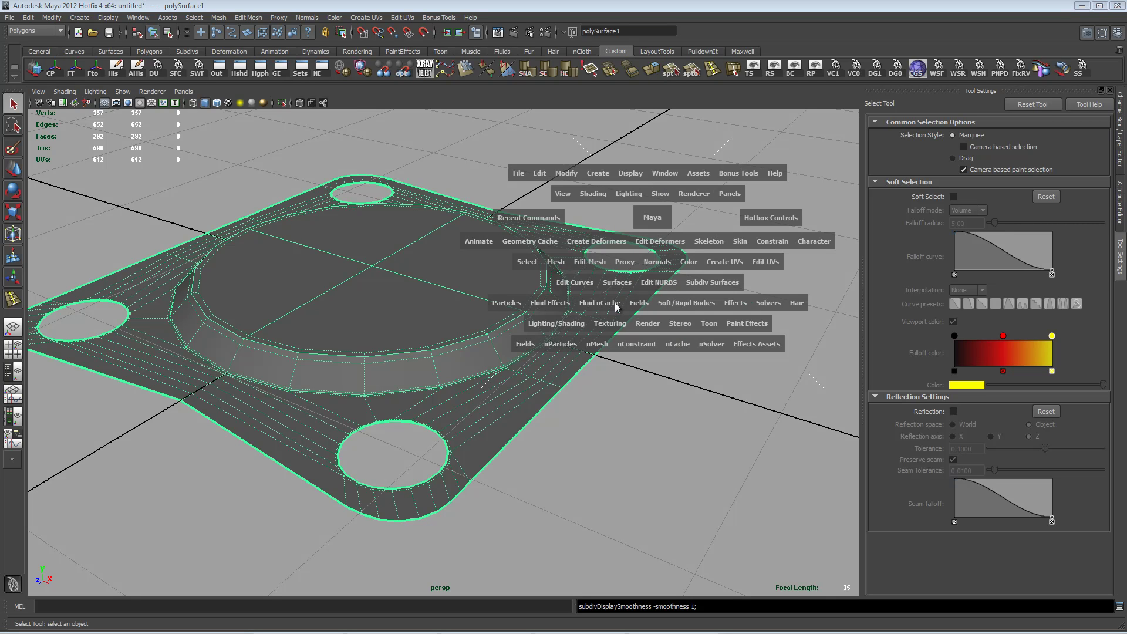
{"action": "left_click", "coordinate": [595, 268]}
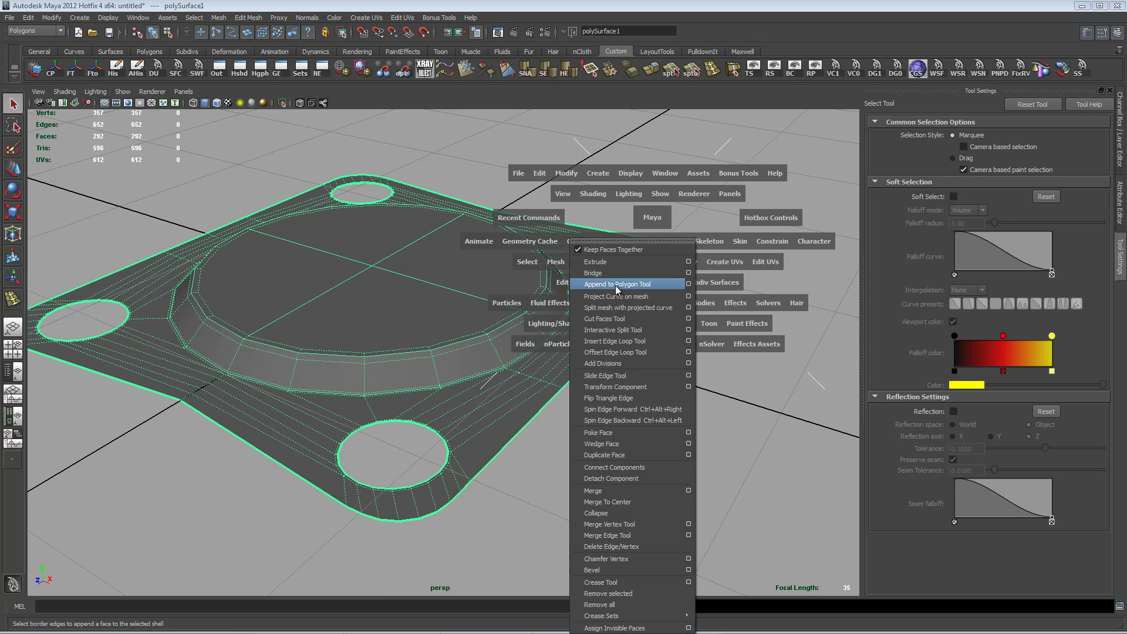
{"action": "left_click", "coordinate": [547, 480]}
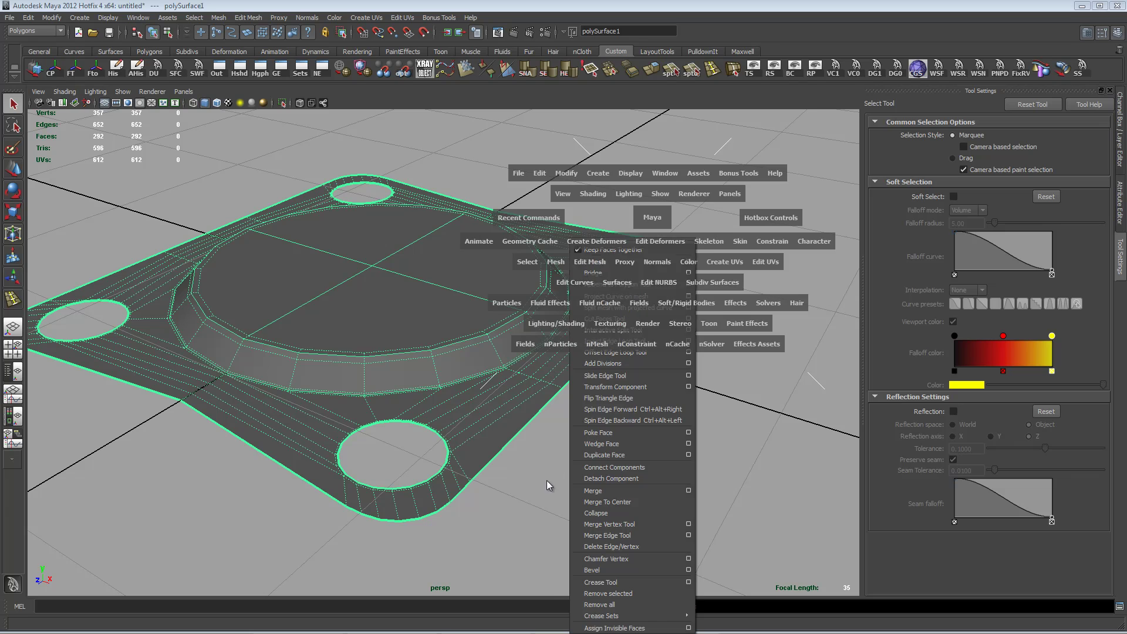
- Extrude all faces of the base together and bring up the extrusion's thickness attribute
{"action": "left_click", "coordinate": [652, 75]}
{"action": "mouse_move", "coordinate": [703, 381]}
{"action": "left_mouse_down", "text": "alt"}
{"action": "mouse_move", "coordinate": [710, 355]}
{"action": "mouse_move", "coordinate": [705, 362]}
{"action": "left_mouse_up", "text": "alt"}
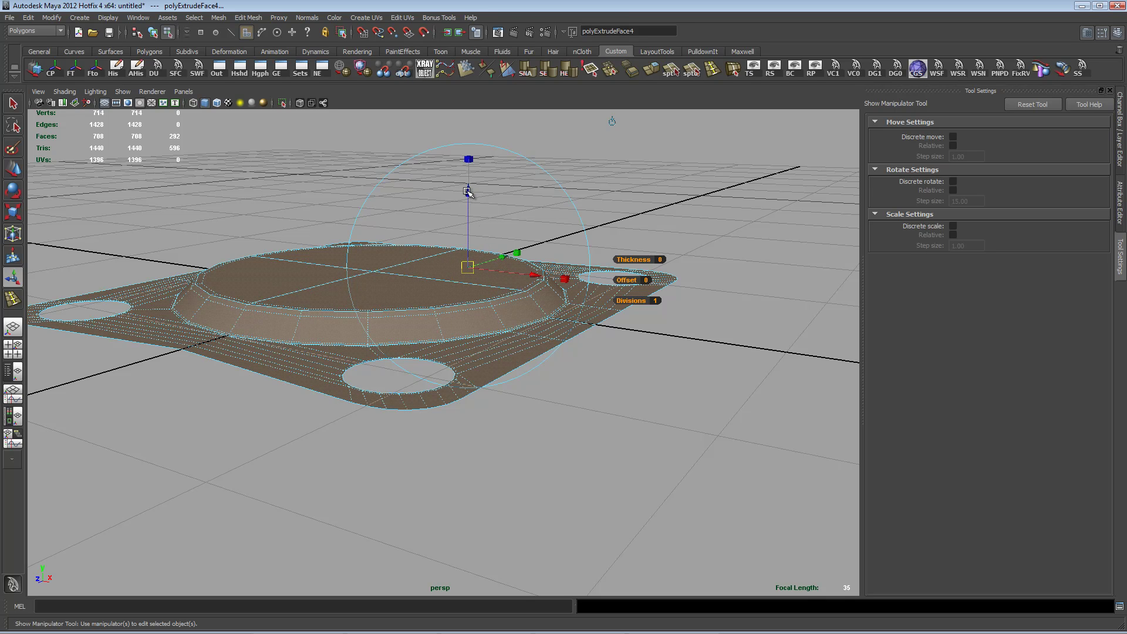
{"action": "left_click", "coordinate": [1120, 161]}
{"action": "scroll", "coordinate": [1108, 279], "scroll_direction": "down", "scroll_amount": 7}
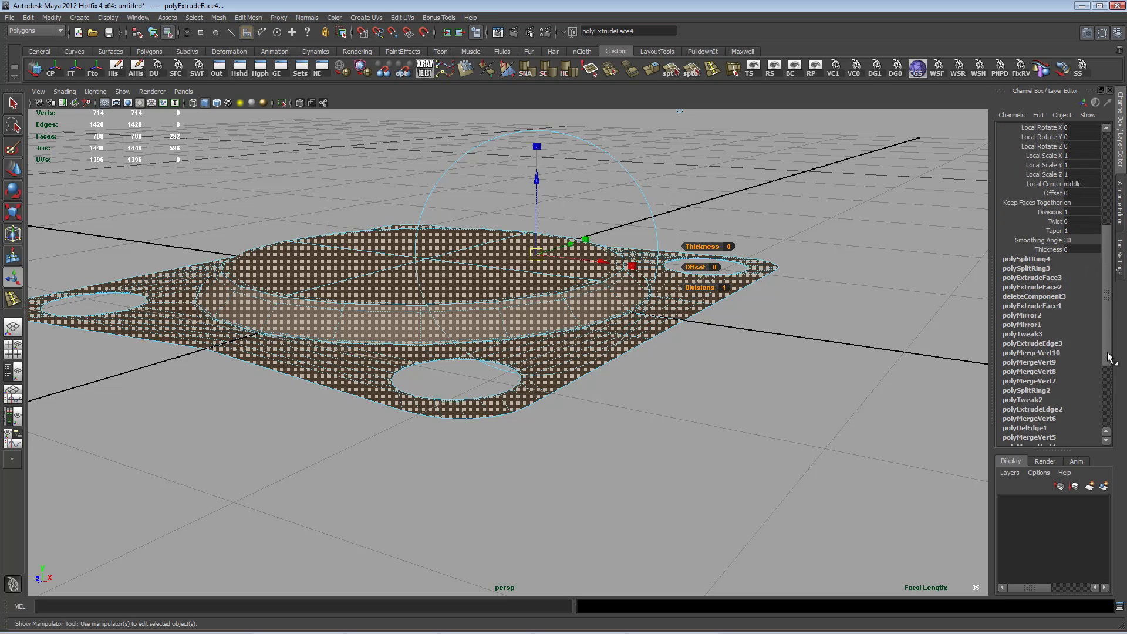
- Try thicknesses of 0.1 and -0.1 on the whole-base extrusion and undo both changes
{"action": "double_click", "coordinate": [1078, 269]}
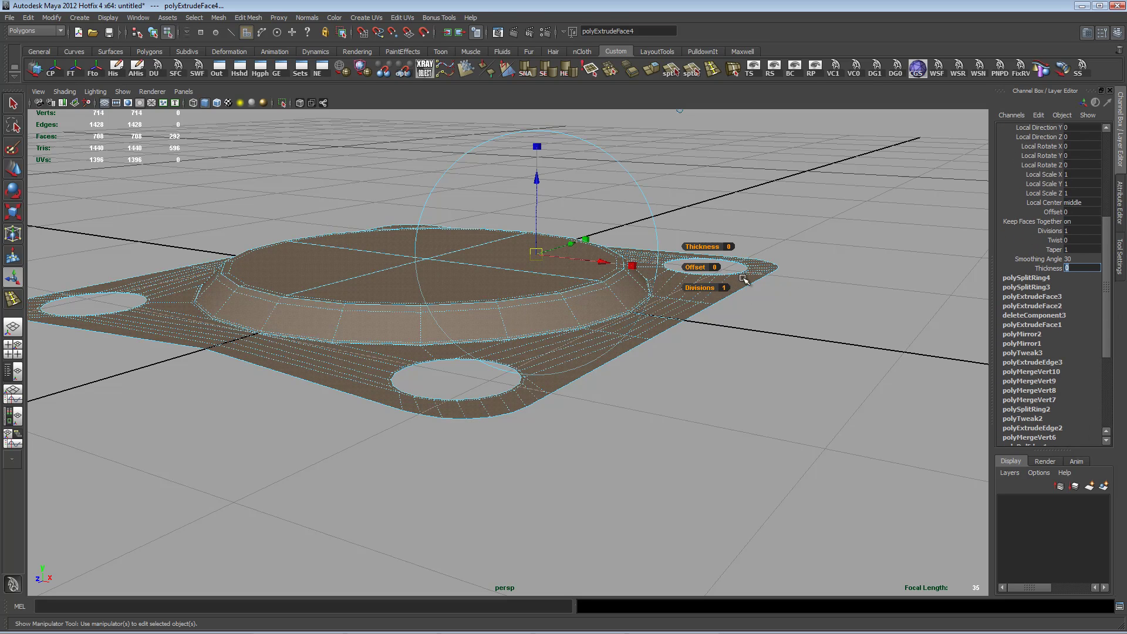
{"action": "left_click_drag", "start_coordinate": [745, 280], "coordinate": [773, 250], "text": "alt"}
{"action": "left_click_drag", "start_coordinate": [694, 395], "coordinate": [687, 380], "text": "alt"}
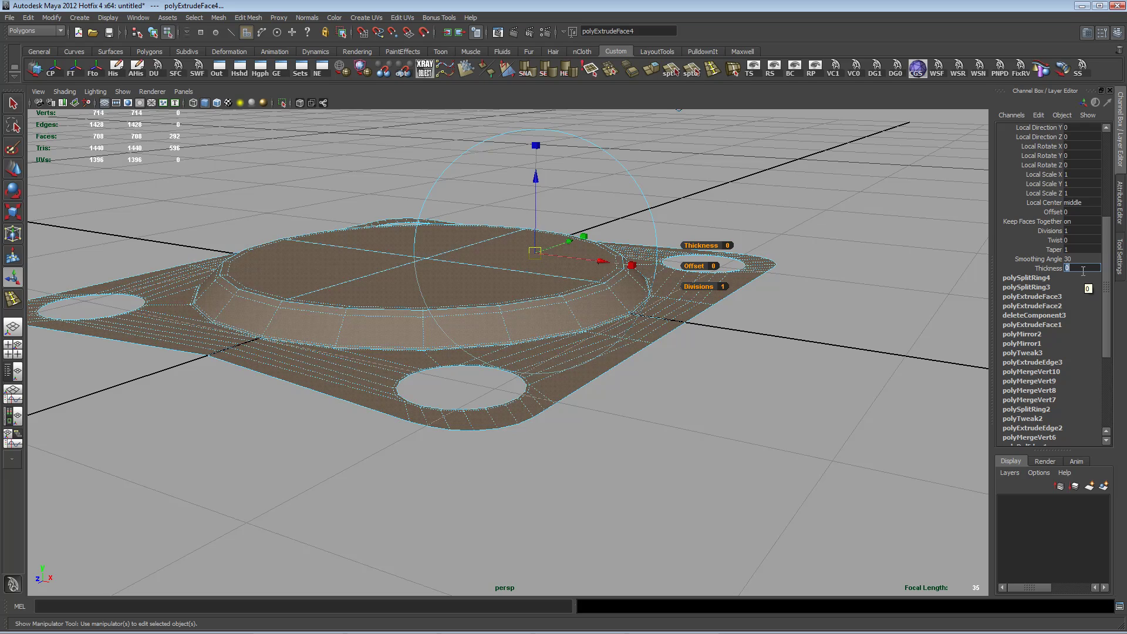
{"action": "key", "text": "Return"}
{"action": "left_click_drag", "start_coordinate": [733, 335], "coordinate": [712, 312], "text": "alt"}
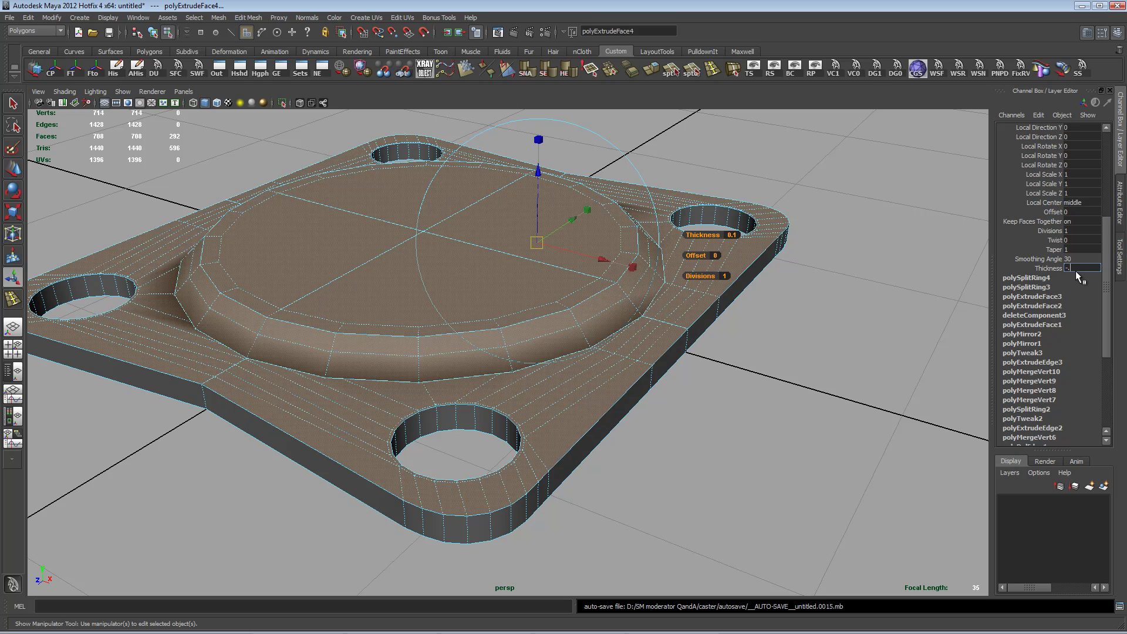
{"action": "key", "text": "Return"}
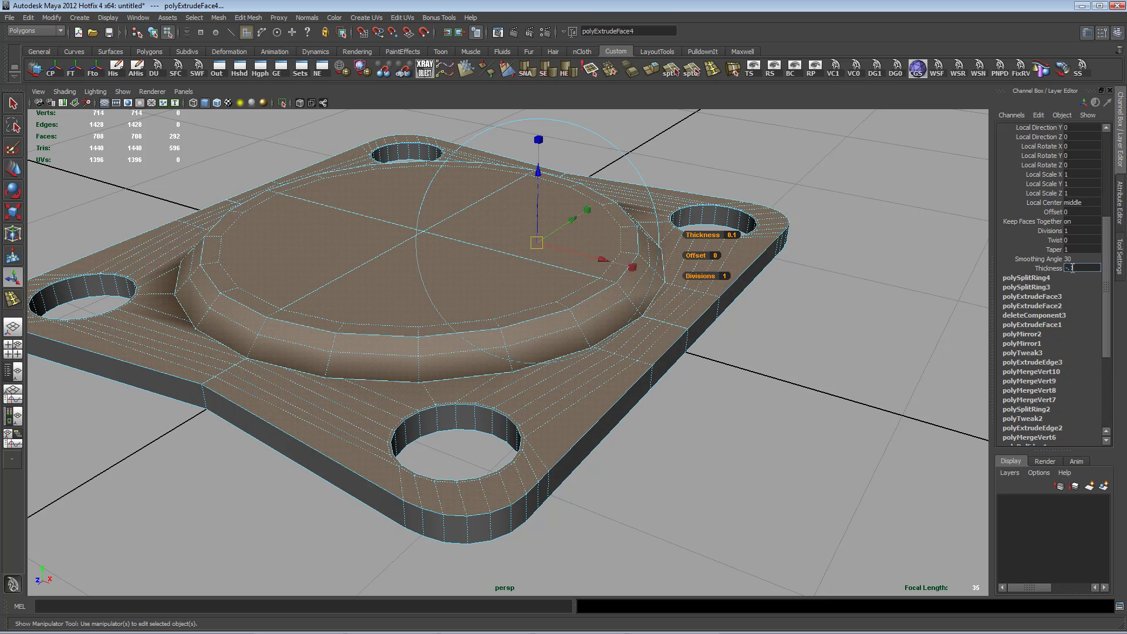
{"action": "key", "text": "Return"}
{"action": "key", "text": "ctrl+z"}
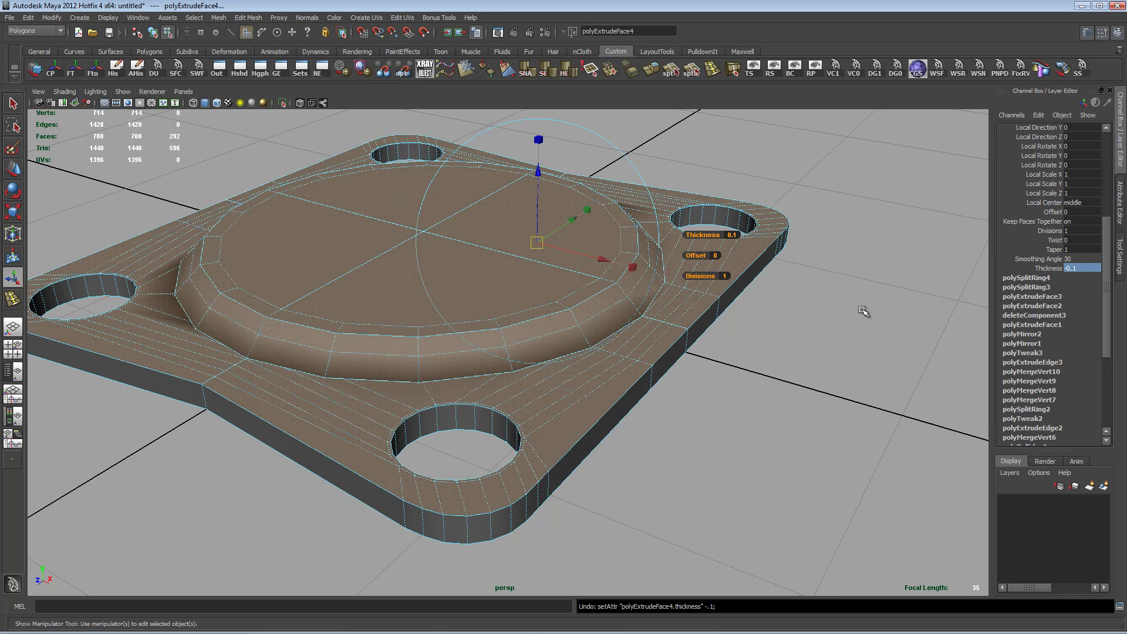
{"action": "key", "text": "ctrl+z"}
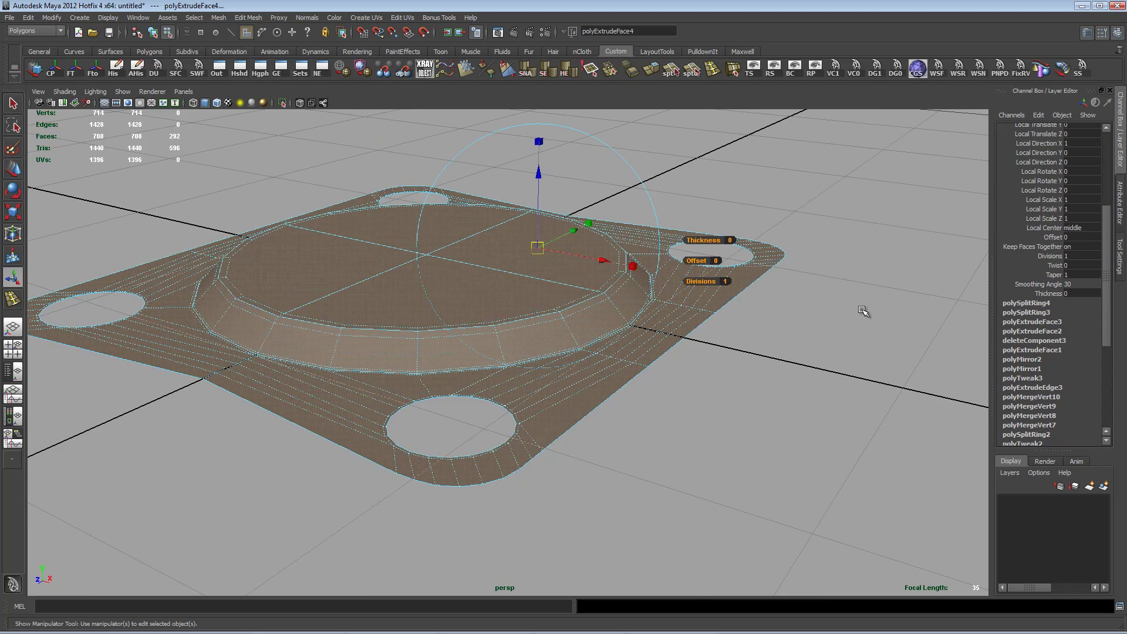
- Set the extrusion thickness to -0.1 and examine the hole walls and outer sides of the base
{"action": "left_click_drag", "start_coordinate": [761, 315], "coordinate": [800, 317], "text": "alt"}
{"action": "left_click_drag", "start_coordinate": [549, 323], "coordinate": [592, 335], "text": "alt"}
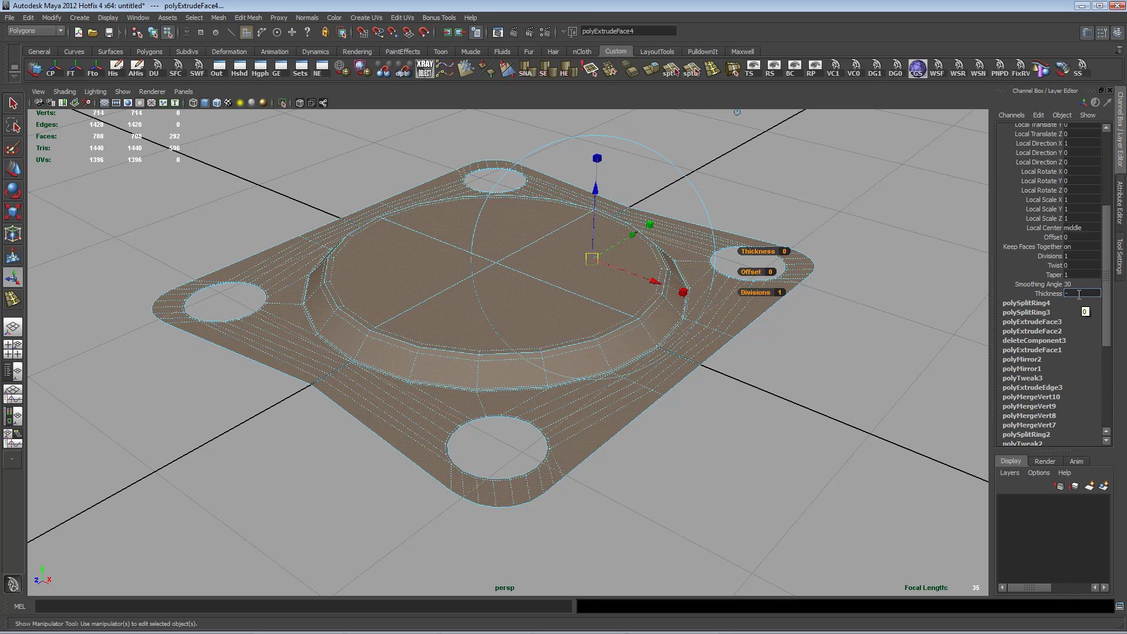
{"action": "key", "text": "Return"}
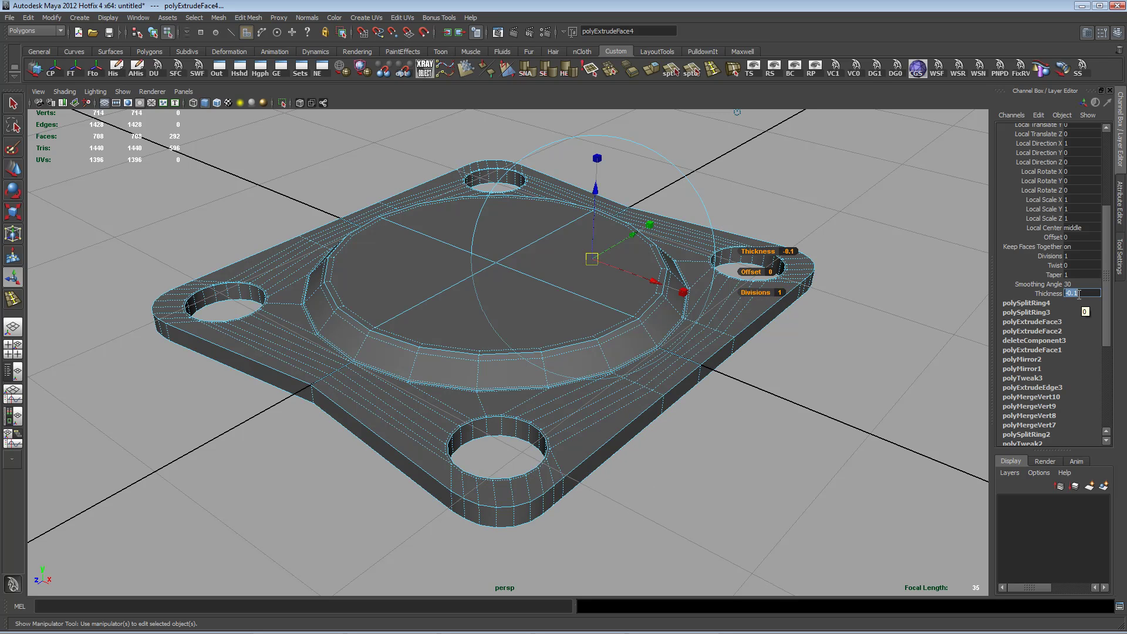
{"action": "left_click_drag", "start_coordinate": [708, 428], "coordinate": [529, 390], "text": "alt"}
{"action": "right_click_drag", "start_coordinate": [408, 402], "coordinate": [628, 398], "text": "alt"}
{"action": "left_click_drag", "start_coordinate": [634, 398], "coordinate": [630, 390], "text": "alt"}
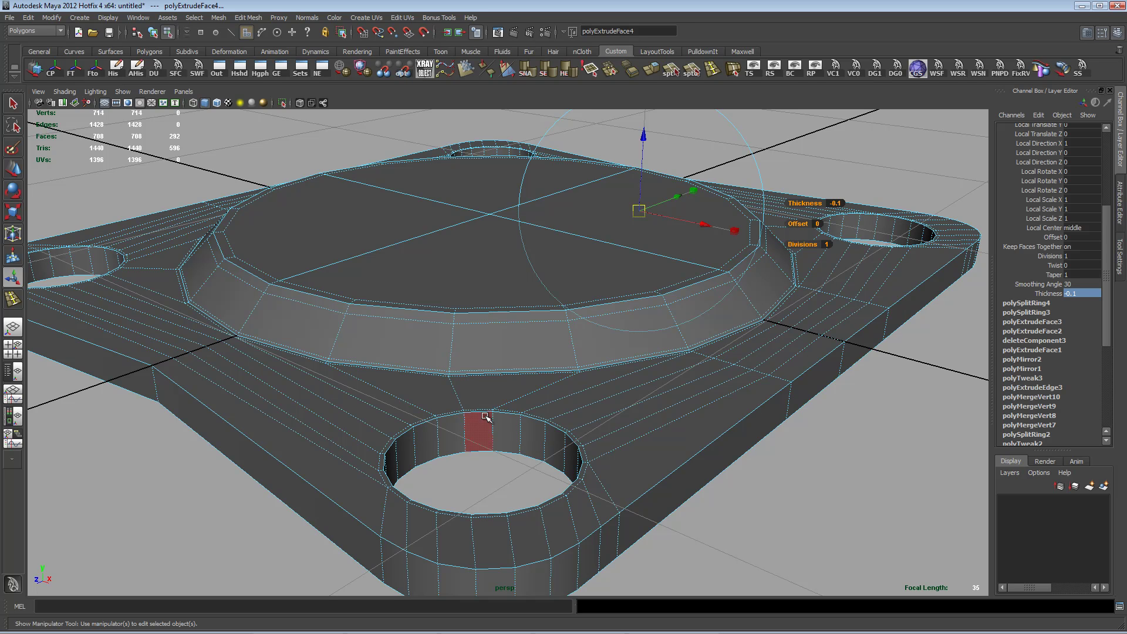
{"action": "left_click_drag", "start_coordinate": [715, 427], "coordinate": [737, 391], "text": "alt"}
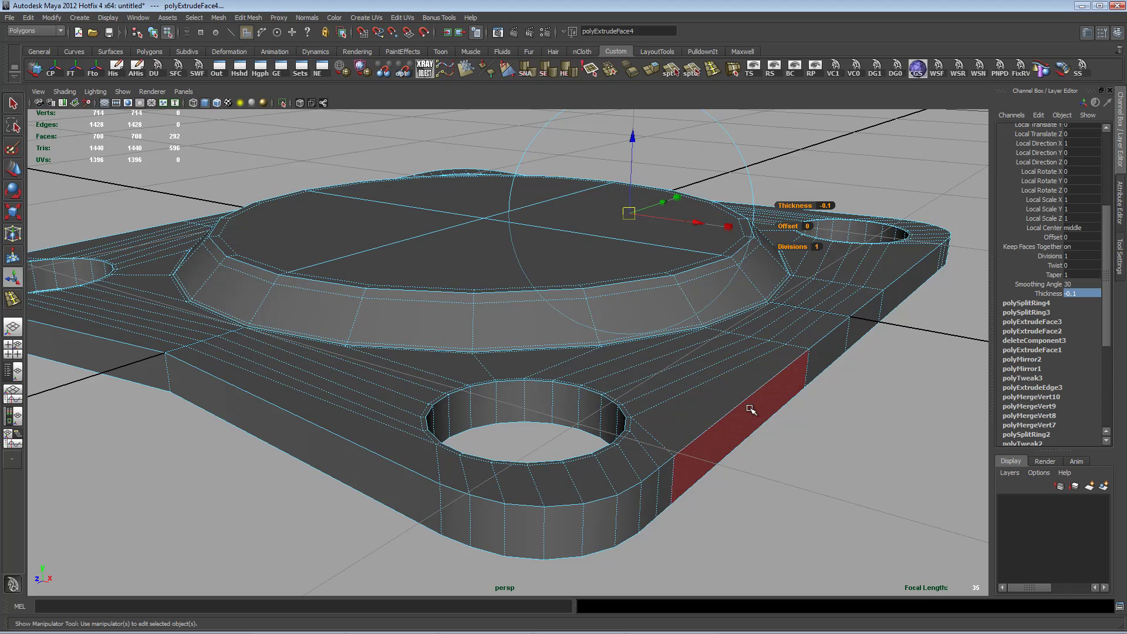
{"action": "left_click_drag", "start_coordinate": [793, 372], "coordinate": [667, 408], "text": "alt"}
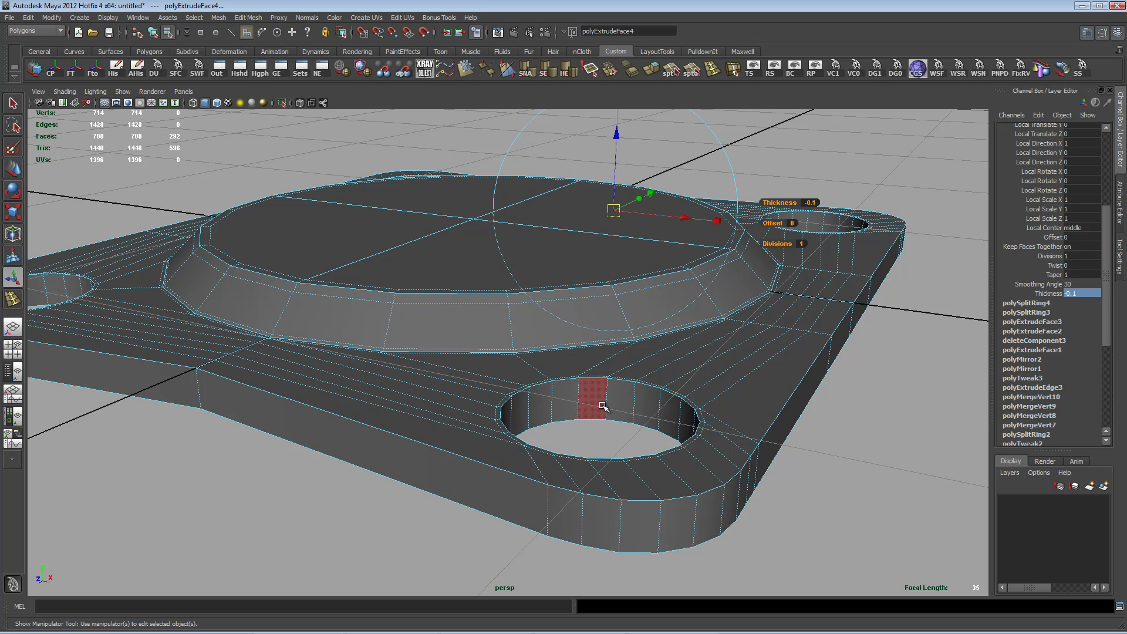
{"action": "left_click_drag", "start_coordinate": [879, 389], "coordinate": [855, 395], "text": "alt"}
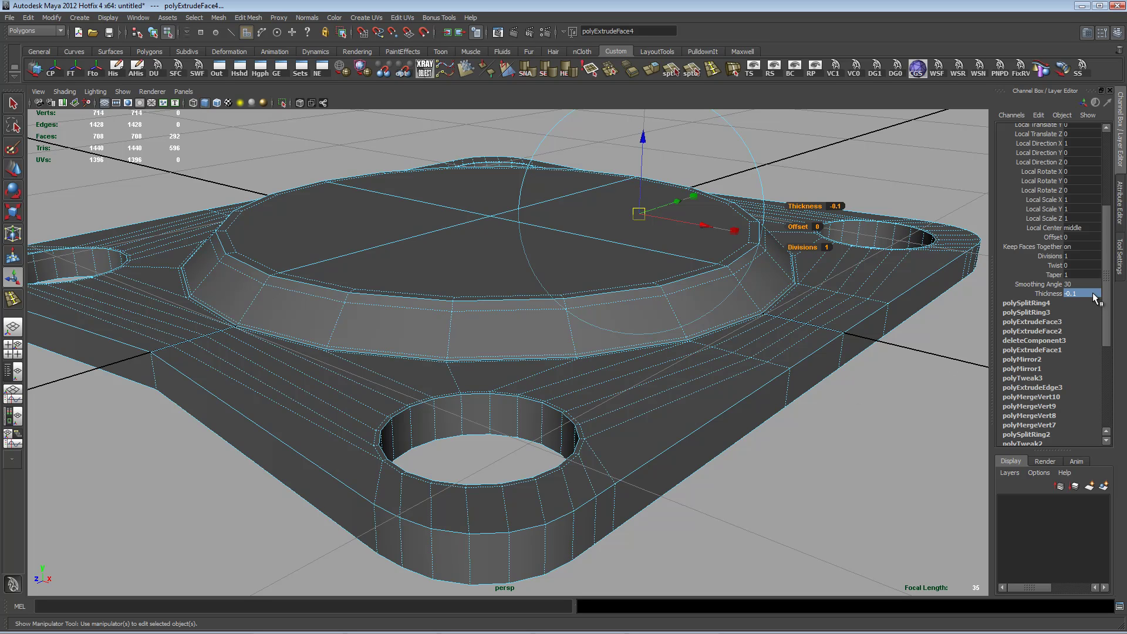
- Set the whole-base extrusion's thickness to -0.01 for a thin supporting edge along the borders
{"action": "left_click", "coordinate": [1078, 292]}
{"action": "key", "text": "Return"}
{"action": "mouse_move", "coordinate": [852, 312]}
{"action": "left_mouse_down", "text": "alt"}
{"action": "mouse_move", "coordinate": [845, 277]}
{"action": "mouse_move", "coordinate": [843, 307]}
{"action": "left_mouse_up", "text": "alt"}
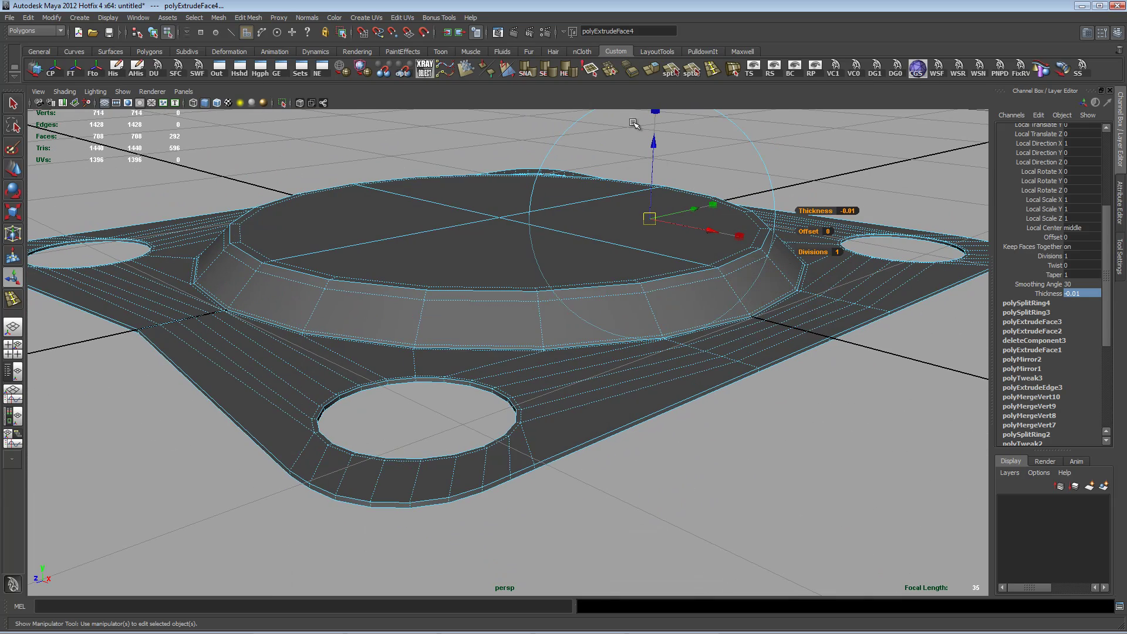
{"action": "left_click_drag", "start_coordinate": [705, 246], "coordinate": [780, 478], "text": "alt"}
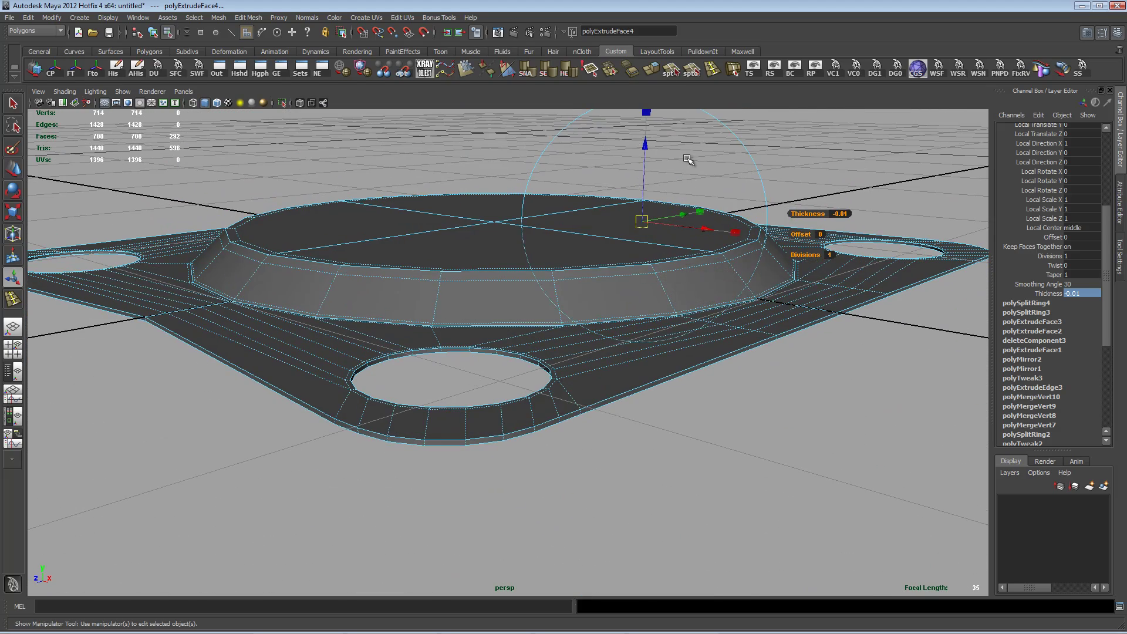
- Extrude the same faces of the base again with a thickness of -0.05 and check the side walls
{"action": "left_click", "coordinate": [655, 71]}
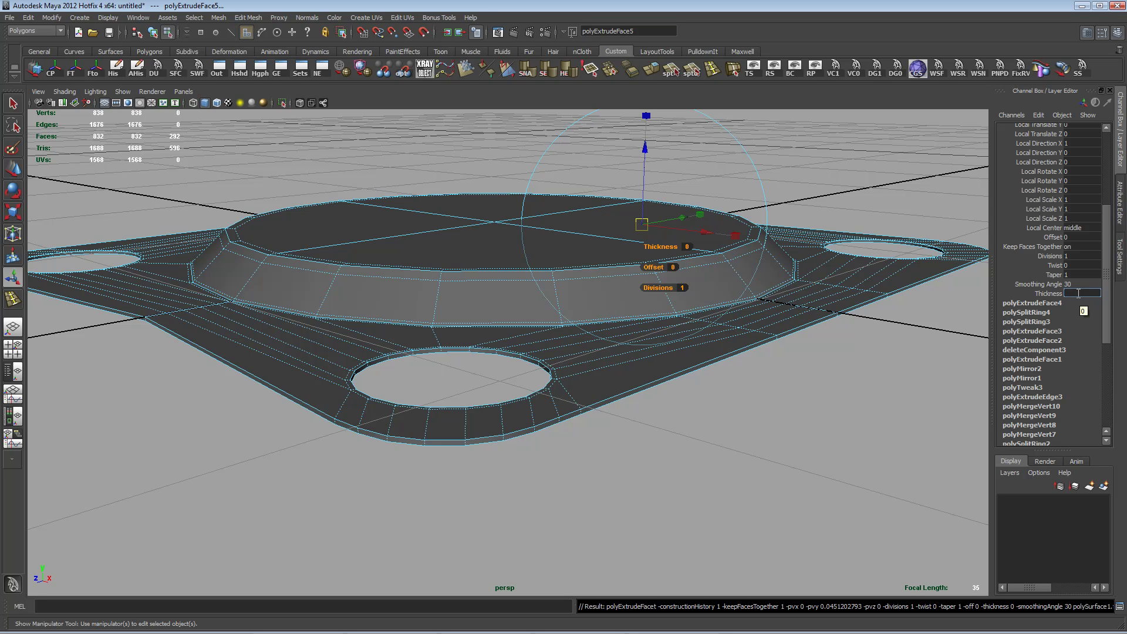
{"action": "key", "text": "Return"}
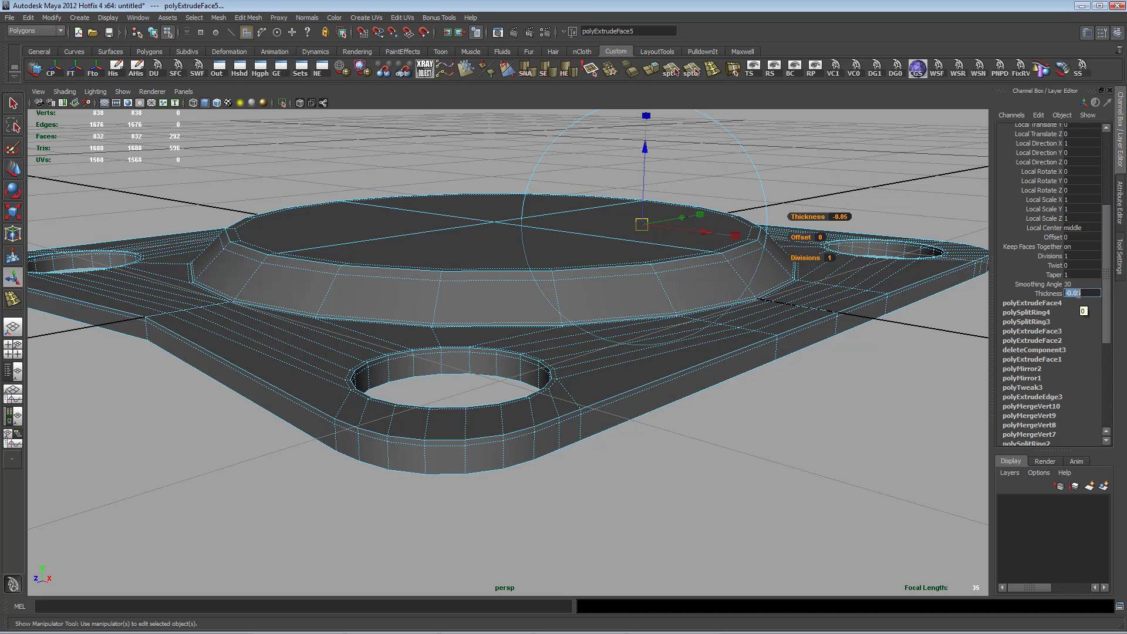
{"action": "left_click_drag", "start_coordinate": [719, 452], "coordinate": [605, 413], "text": "alt"}
{"action": "left_click_drag", "start_coordinate": [628, 369], "coordinate": [642, 373], "text": "alt"}
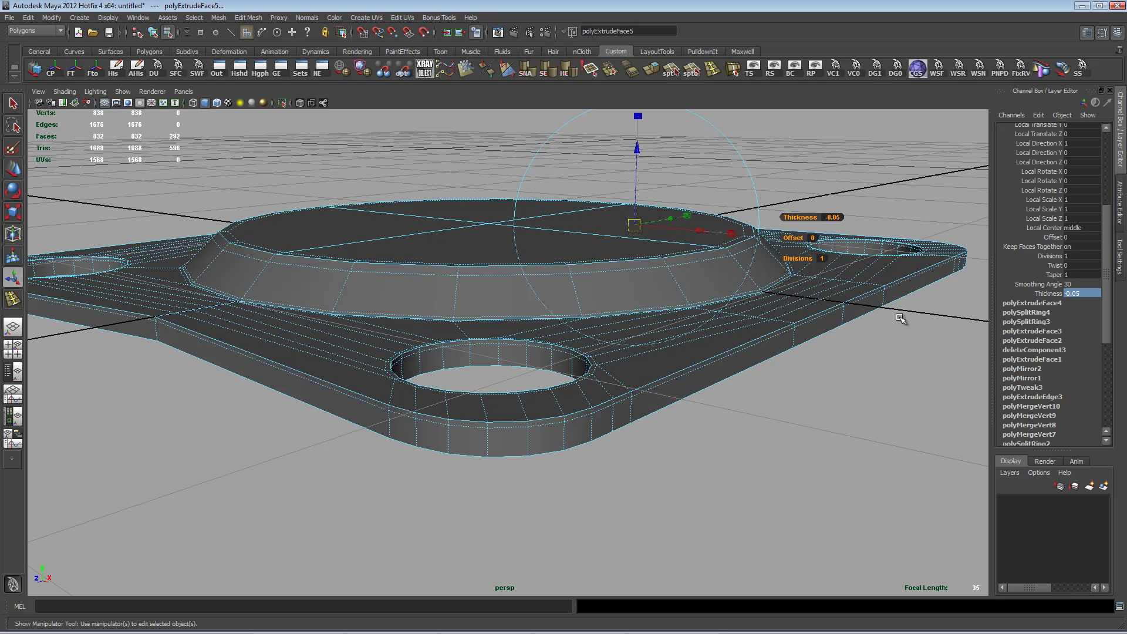
- Extrude the same faces of the base once more with a thickness of -0.01, and select the plate in object mode
{"action": "left_click_drag", "start_coordinate": [863, 423], "coordinate": [829, 325], "text": "alt"}
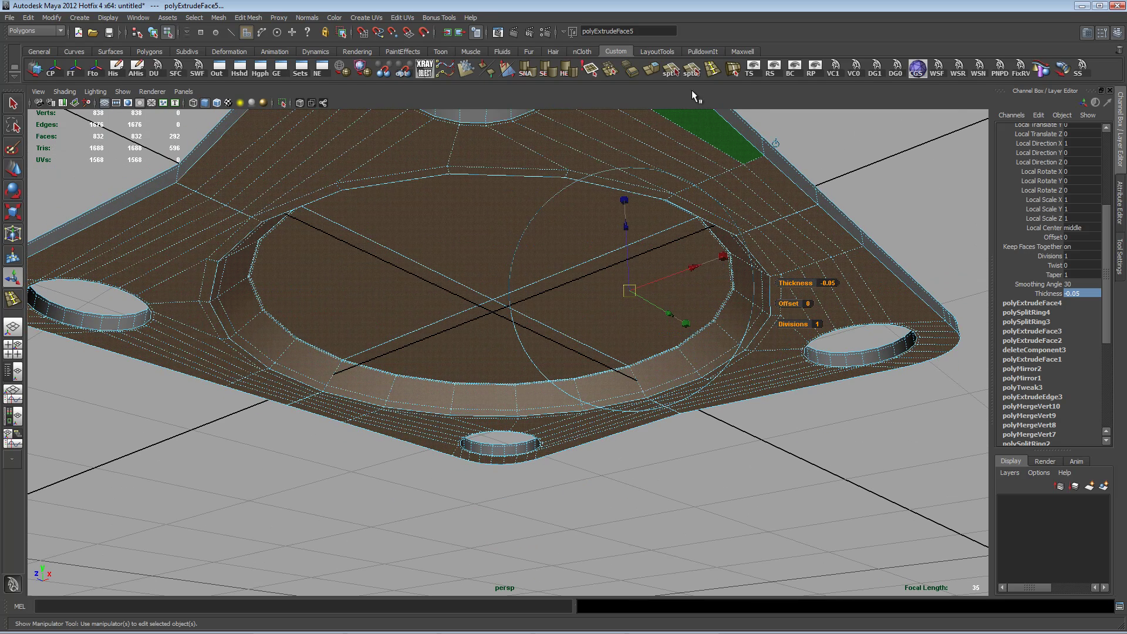
{"action": "left_click", "coordinate": [652, 70]}
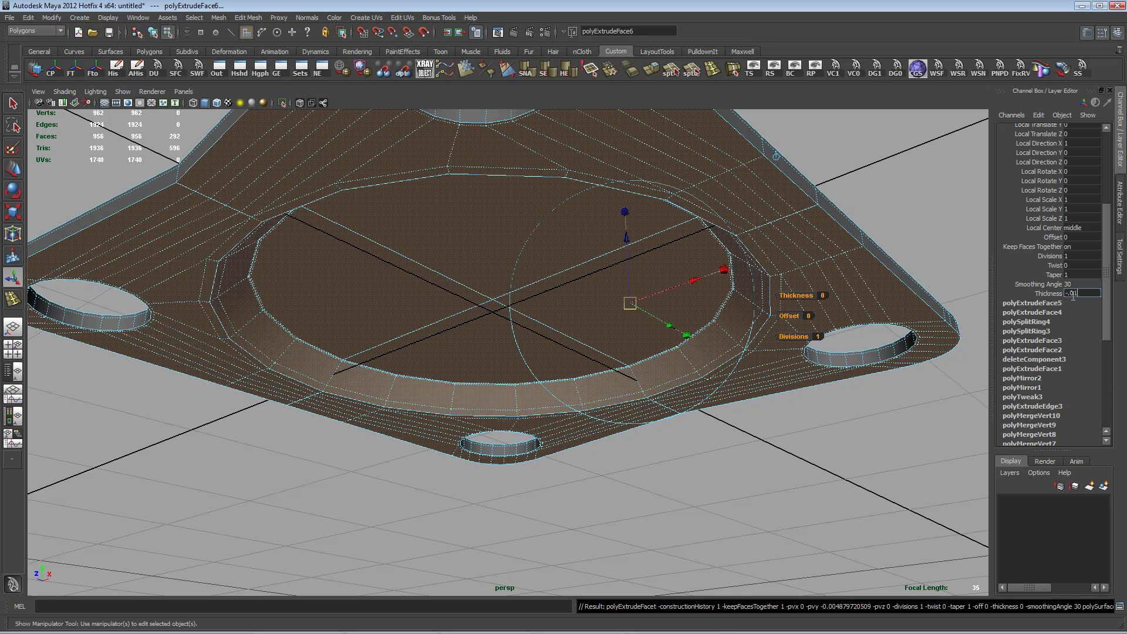
{"action": "key", "text": "Return"}
{"action": "left_click_drag", "start_coordinate": [723, 253], "coordinate": [730, 305], "text": "alt"}
{"action": "right_click_drag", "start_coordinate": [766, 347], "coordinate": [811, 331]}
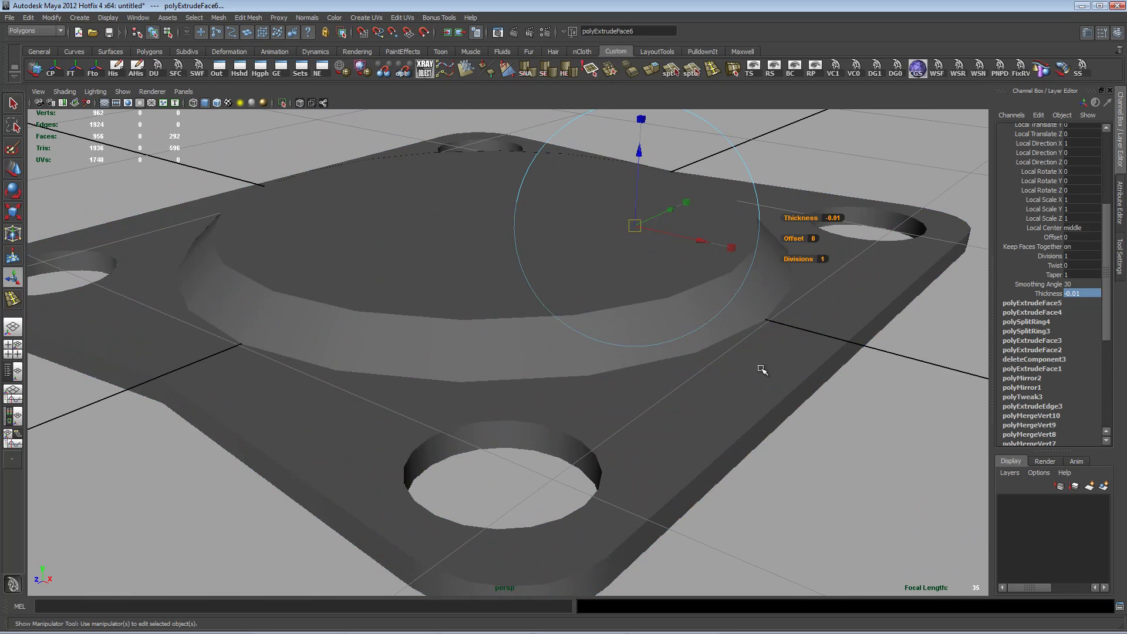
{"action": "left_click", "coordinate": [713, 405]}
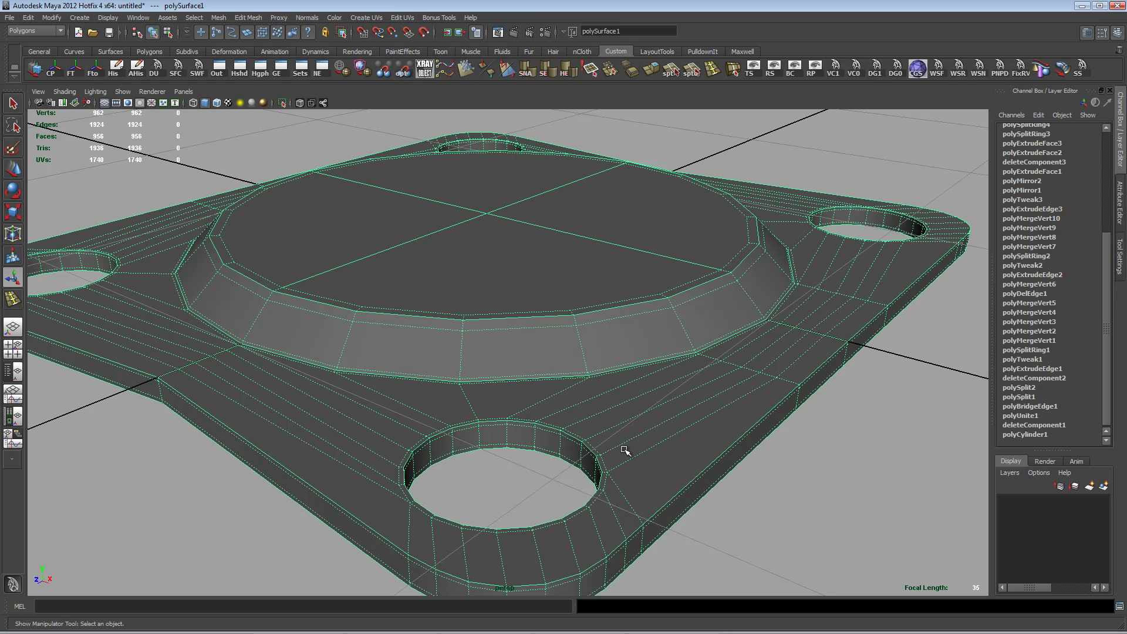
- Check the supporting edges around the disc, holes and borders, and display the base plate in smooth mesh preview
{"action": "right_click_drag", "start_coordinate": [847, 405], "coordinate": [722, 410], "text": "alt"}
{"action": "left_click_drag", "start_coordinate": [722, 410], "coordinate": [628, 418], "text": "alt"}
{"action": "right_click_drag", "start_coordinate": [515, 416], "coordinate": [726, 414], "text": "alt"}
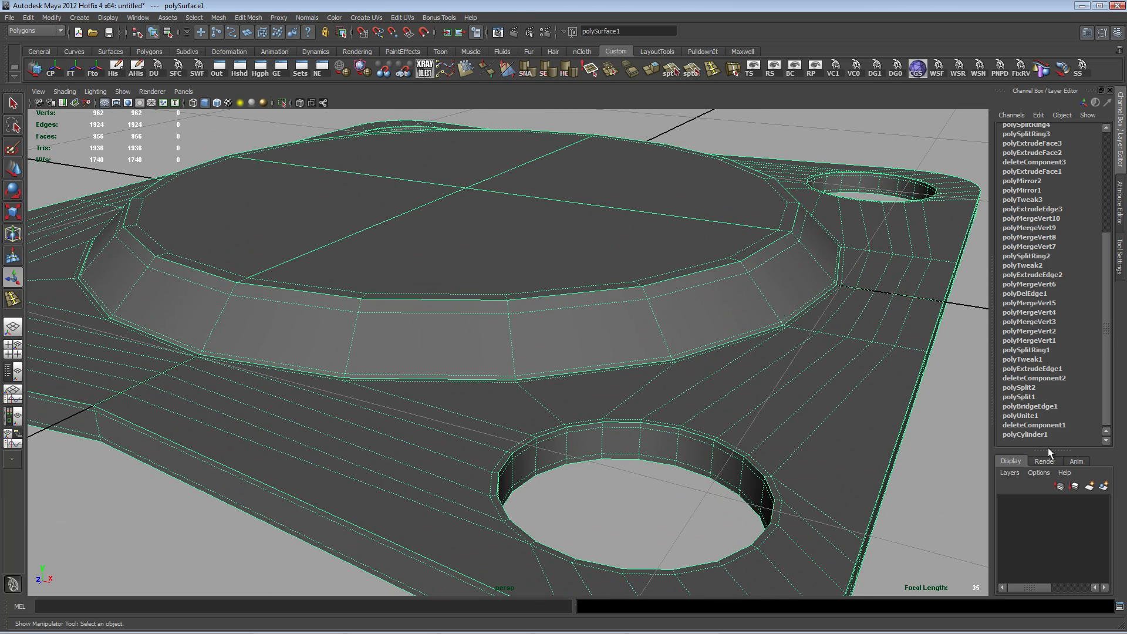
{"action": "left_click_drag", "start_coordinate": [871, 392], "coordinate": [861, 349], "text": "alt"}
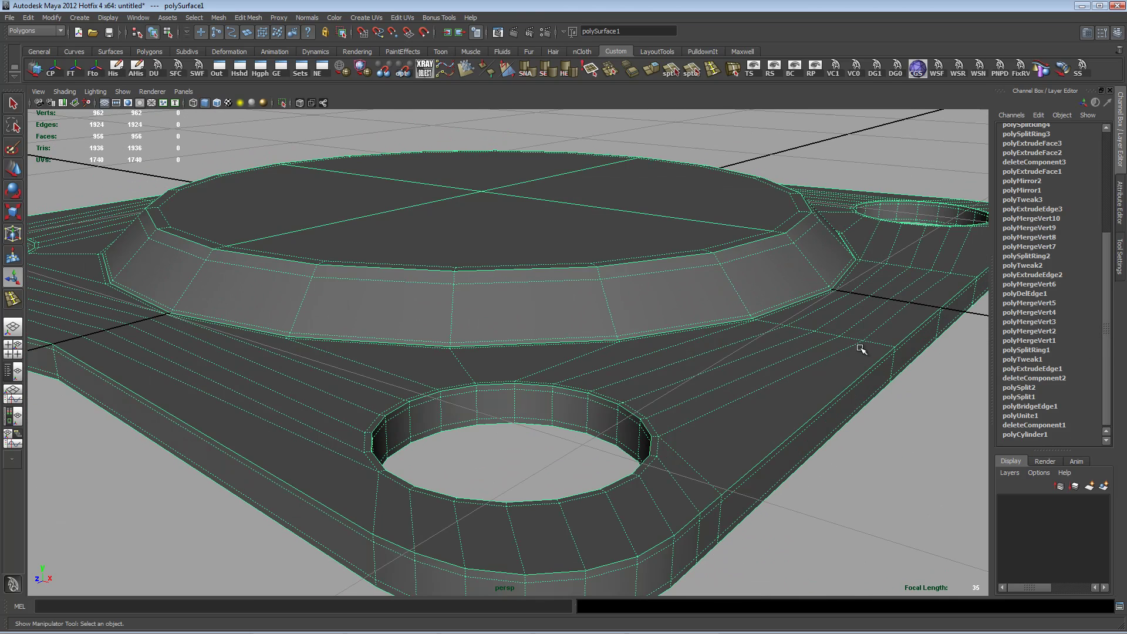
{"action": "left_click_drag", "start_coordinate": [823, 401], "coordinate": [789, 414], "text": "alt"}
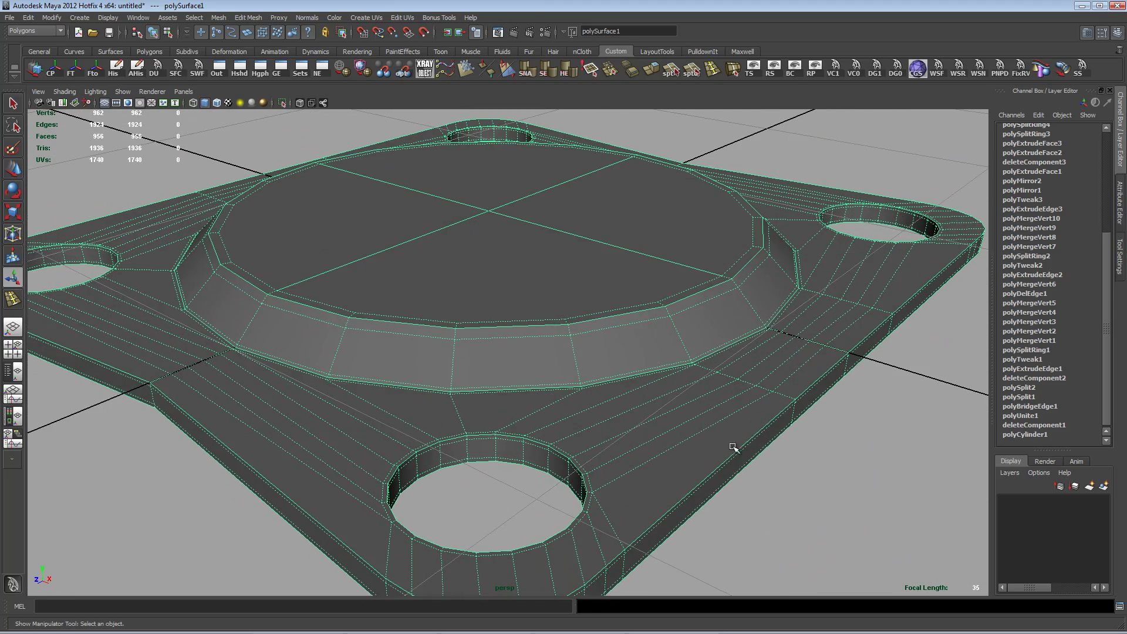
{"action": "scroll", "coordinate": [758, 456], "scroll_direction": "down", "scroll_amount": 5}
{"action": "key", "text": "3"}
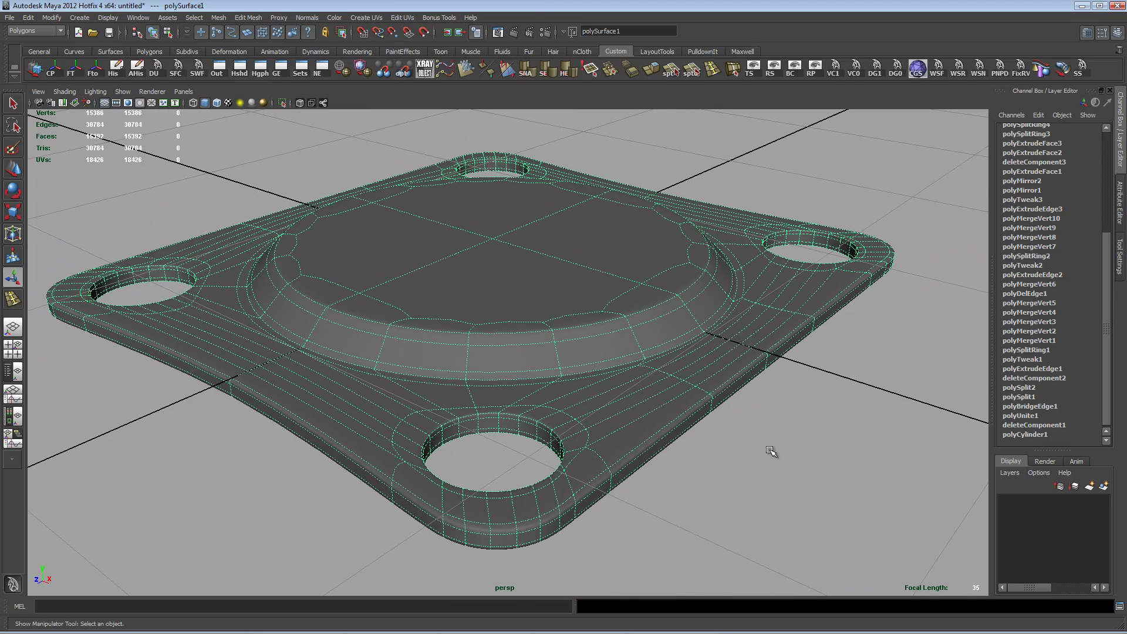
{"action": "left_click_drag", "start_coordinate": [710, 442], "coordinate": [813, 433], "text": "alt"}
{"action": "scroll", "coordinate": [769, 439], "scroll_direction": "up", "scroll_amount": 3}
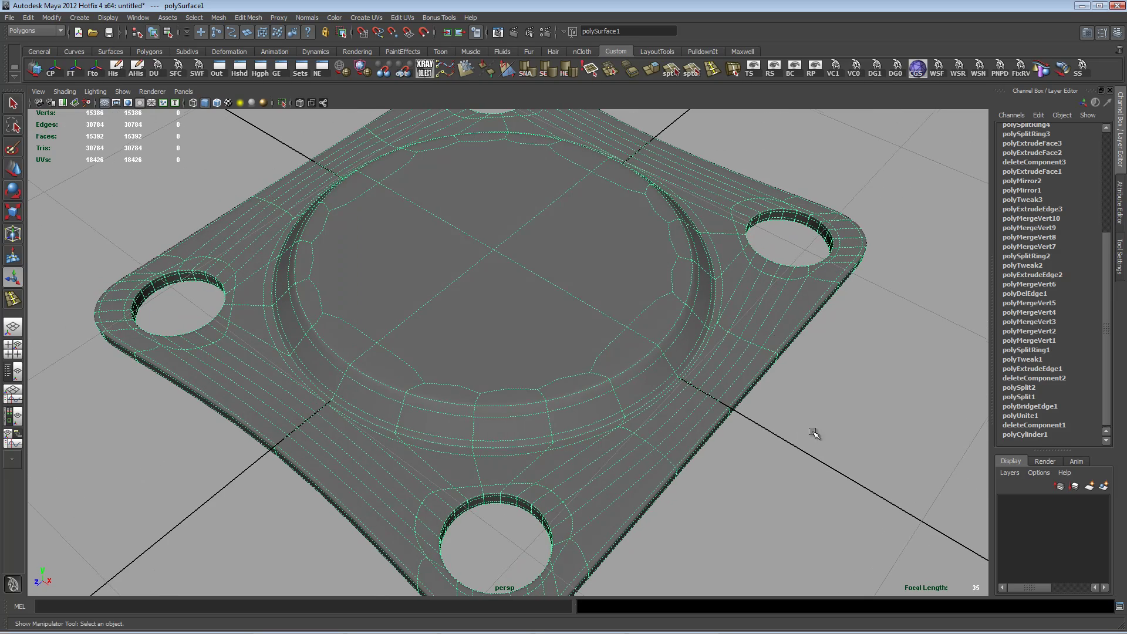
- Deselect the base plate and examine its smoothed surface, holes and outer borders from several angles
{"action": "left_click", "coordinate": [778, 399]}
{"action": "scroll", "coordinate": [820, 435], "scroll_direction": "down", "scroll_amount": 5}
{"action": "left_click_drag", "start_coordinate": [679, 430], "coordinate": [432, 433], "text": "alt"}
{"action": "scroll", "coordinate": [702, 425], "scroll_direction": "up", "scroll_amount": 5}
{"action": "left_click_drag", "start_coordinate": [703, 425], "coordinate": [742, 460], "text": "alt"}
{"action": "right_click_drag", "start_coordinate": [742, 461], "coordinate": [867, 448], "text": "alt"}
{"action": "left_click_drag", "start_coordinate": [867, 448], "coordinate": [724, 400], "text": "alt"}
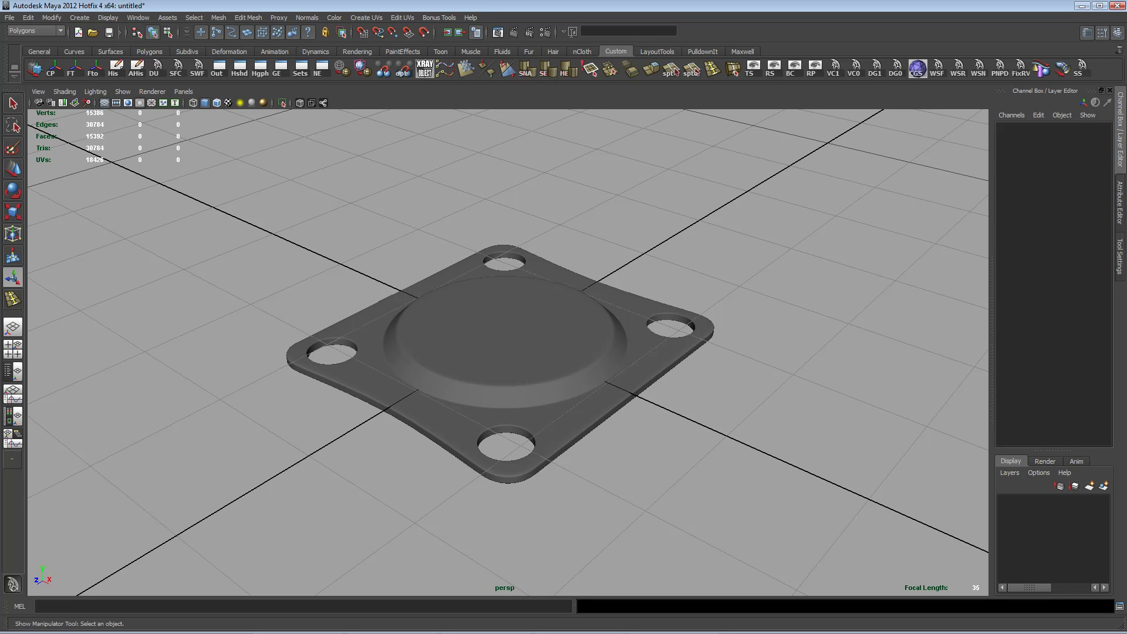